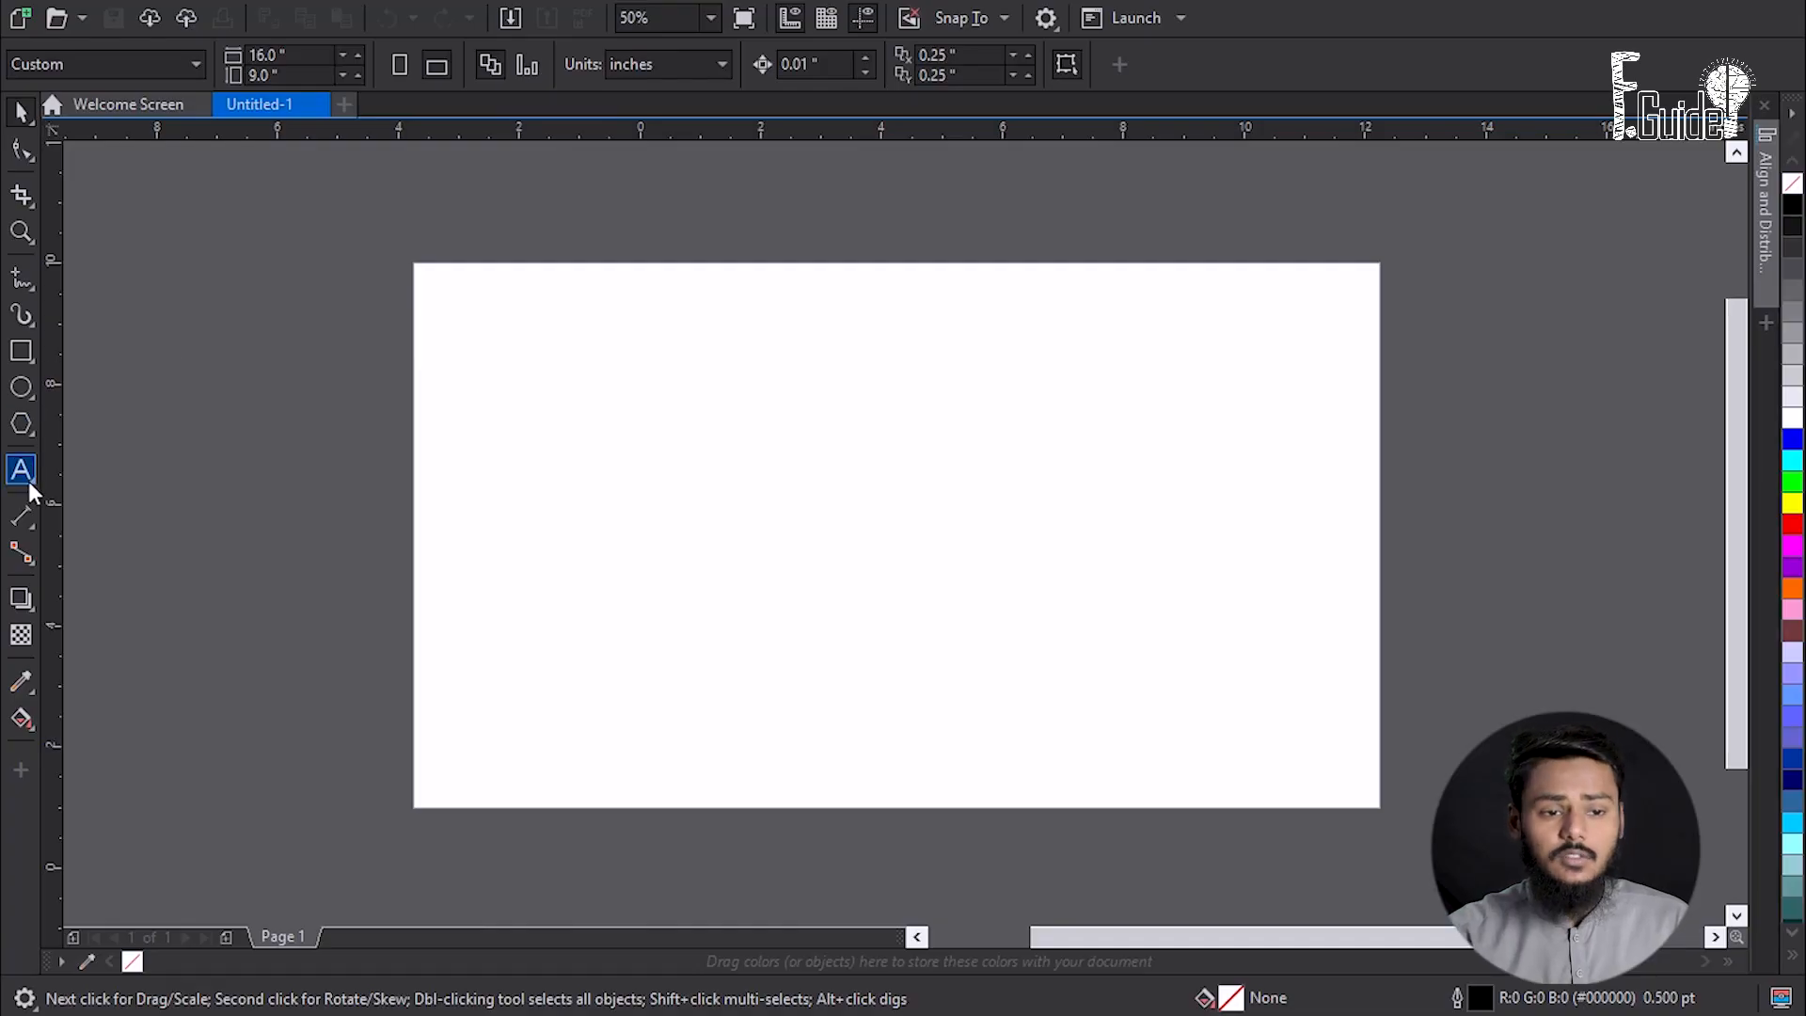
pyautogui.click(27, 476)
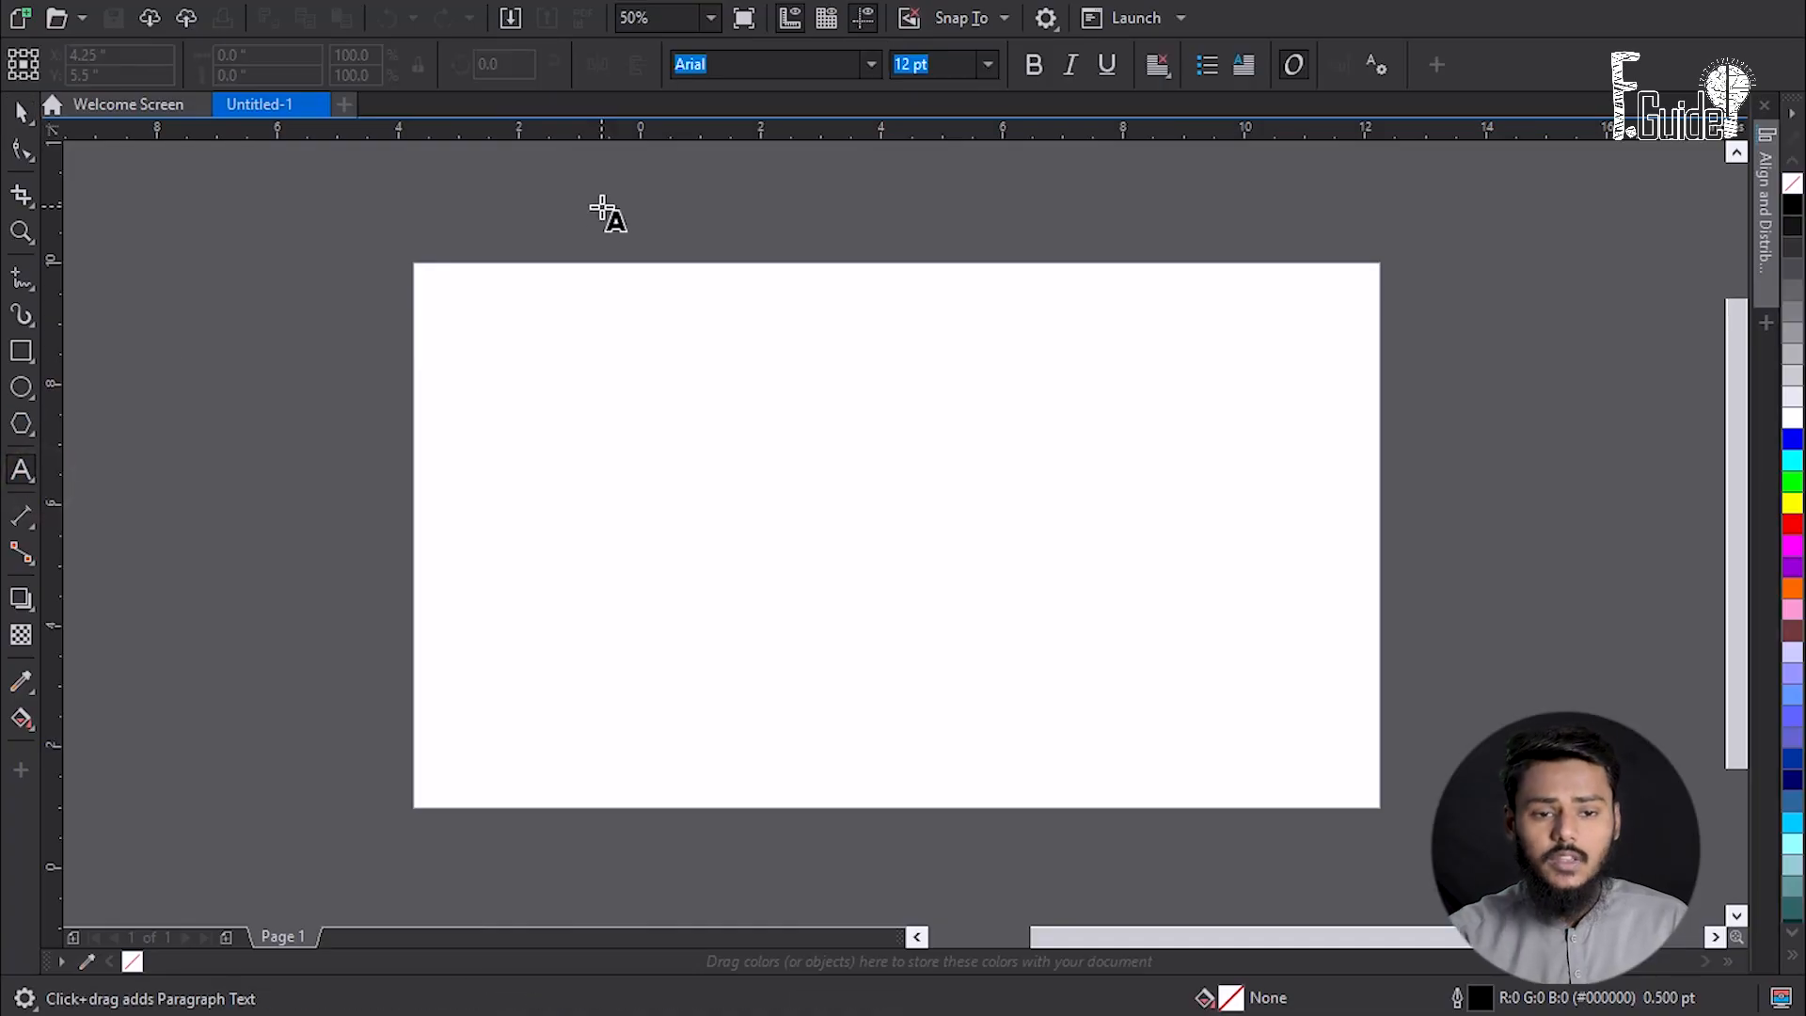
pyautogui.click(806, 227)
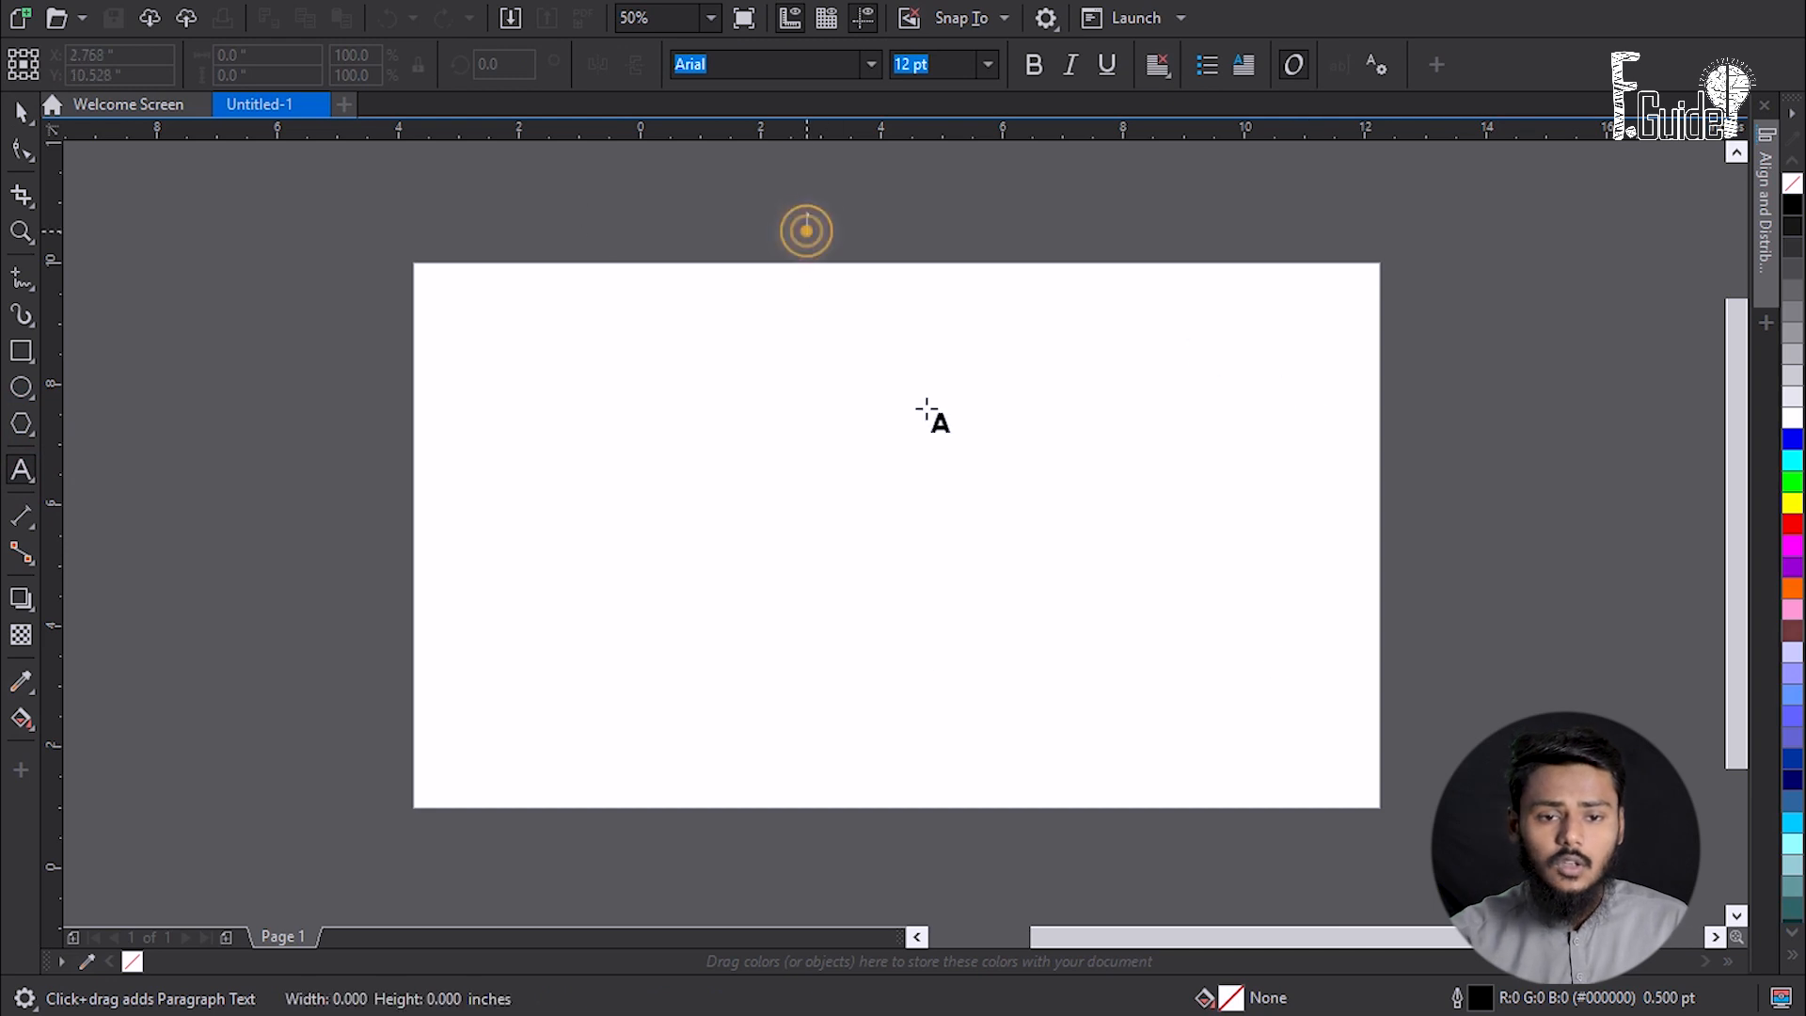
pyautogui.press('super+space')
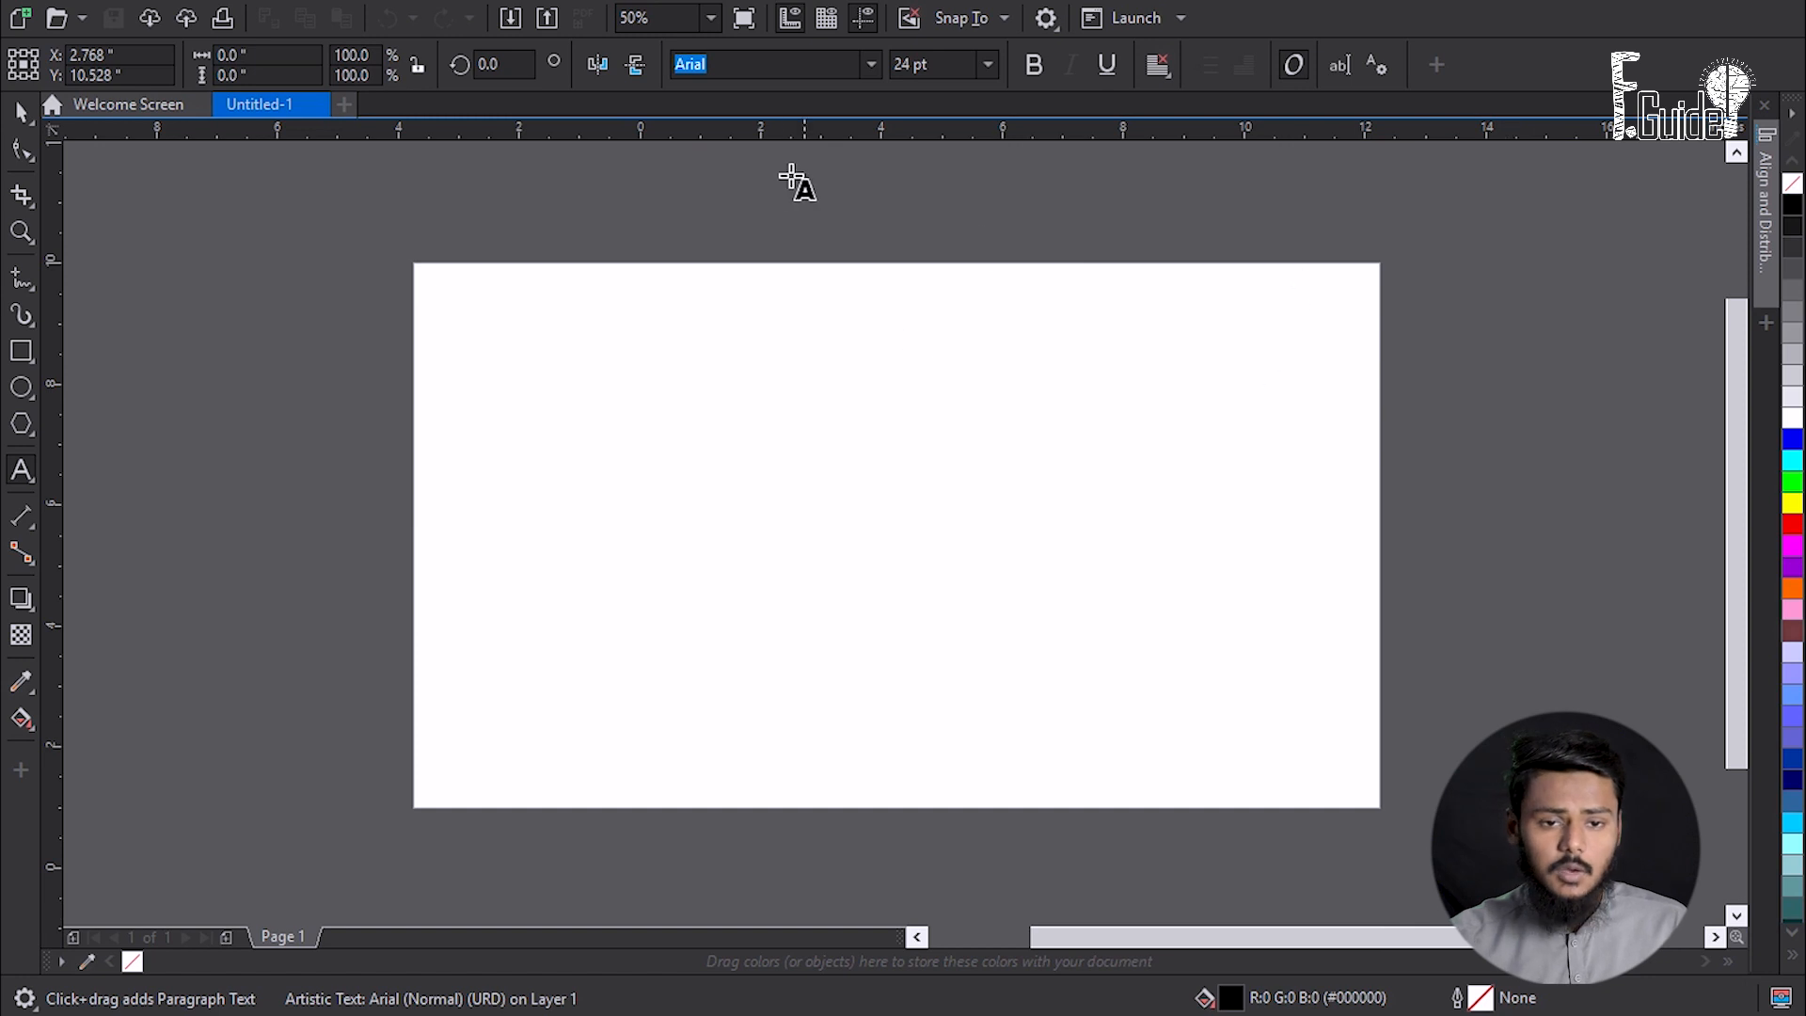
pyautogui.click(452, 222)
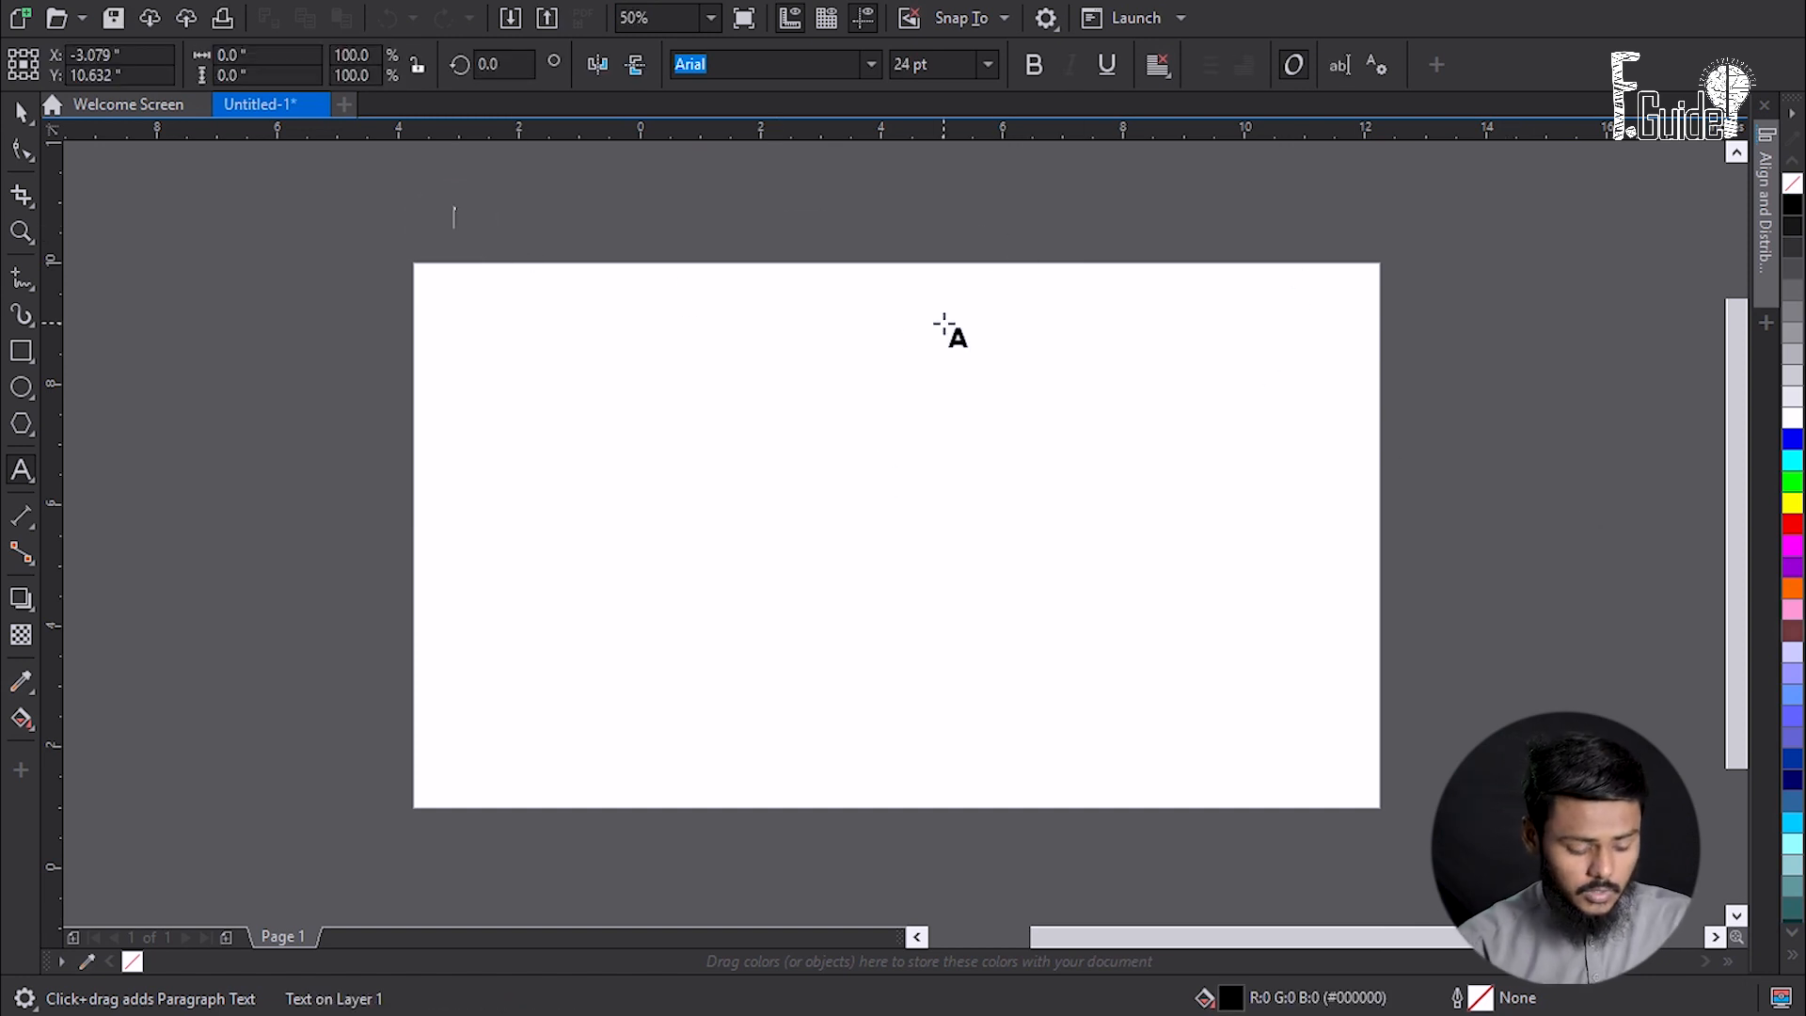
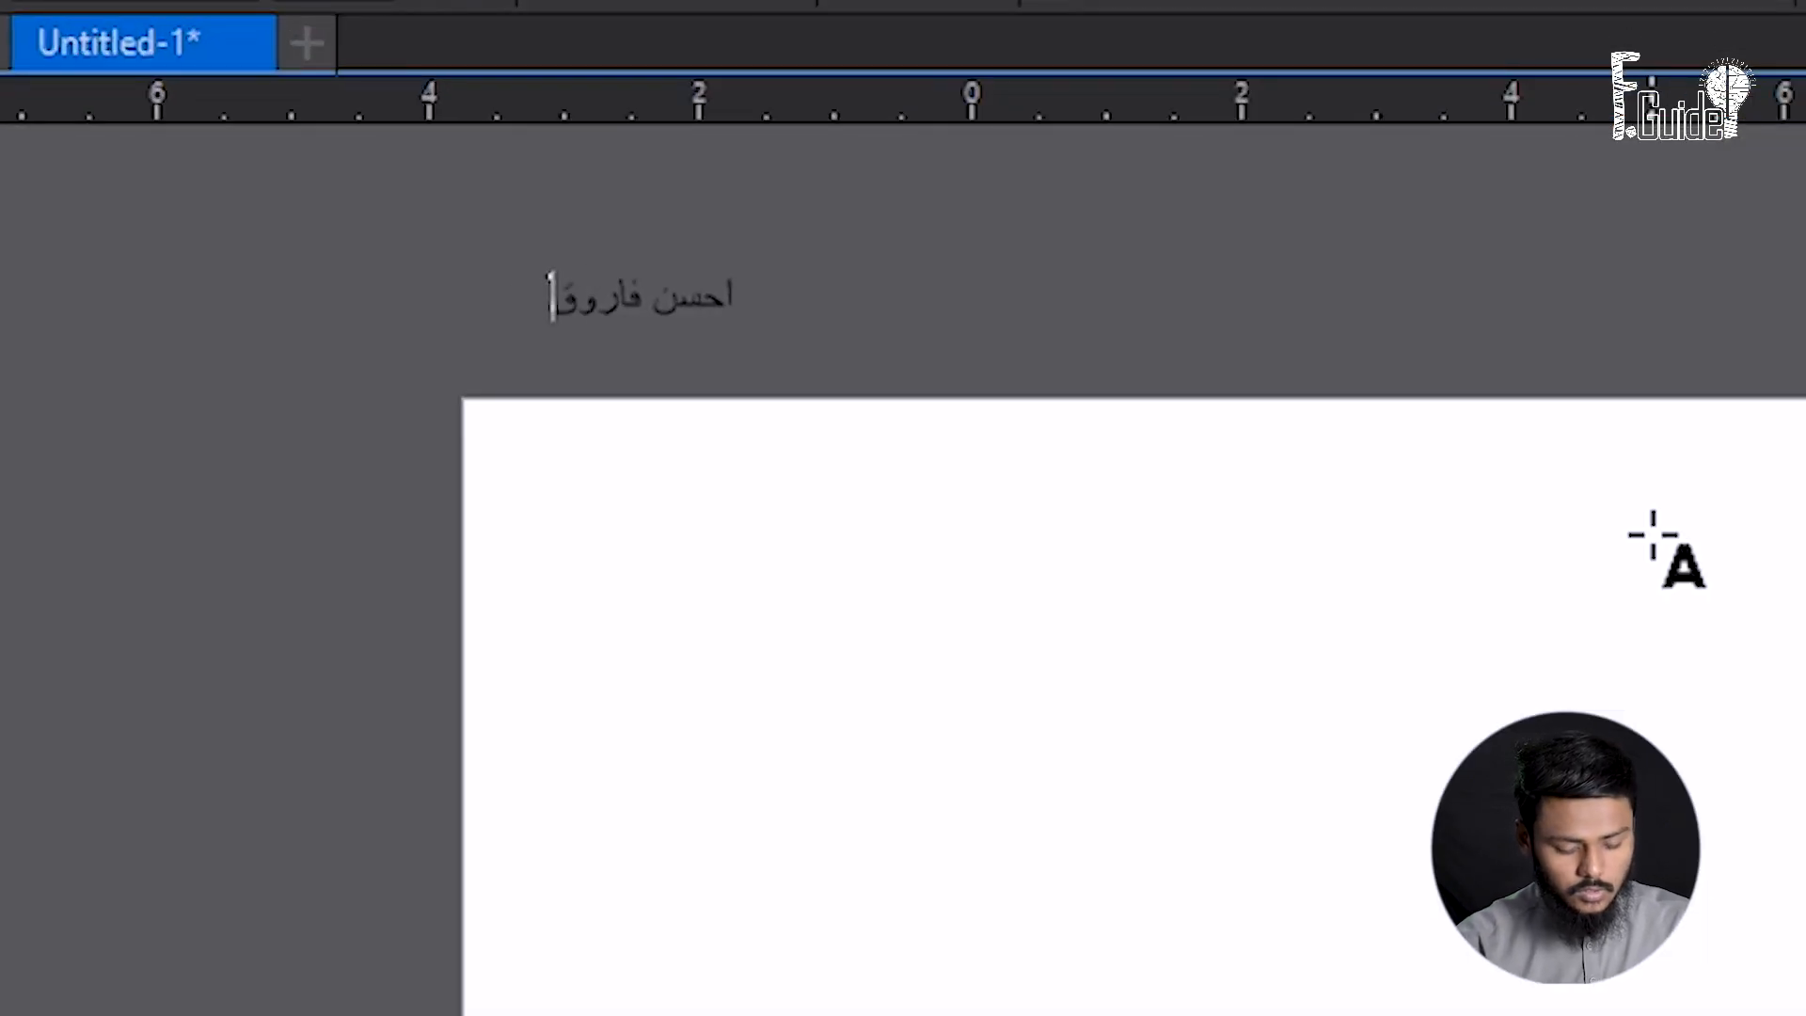
pyautogui.click(12, 115)
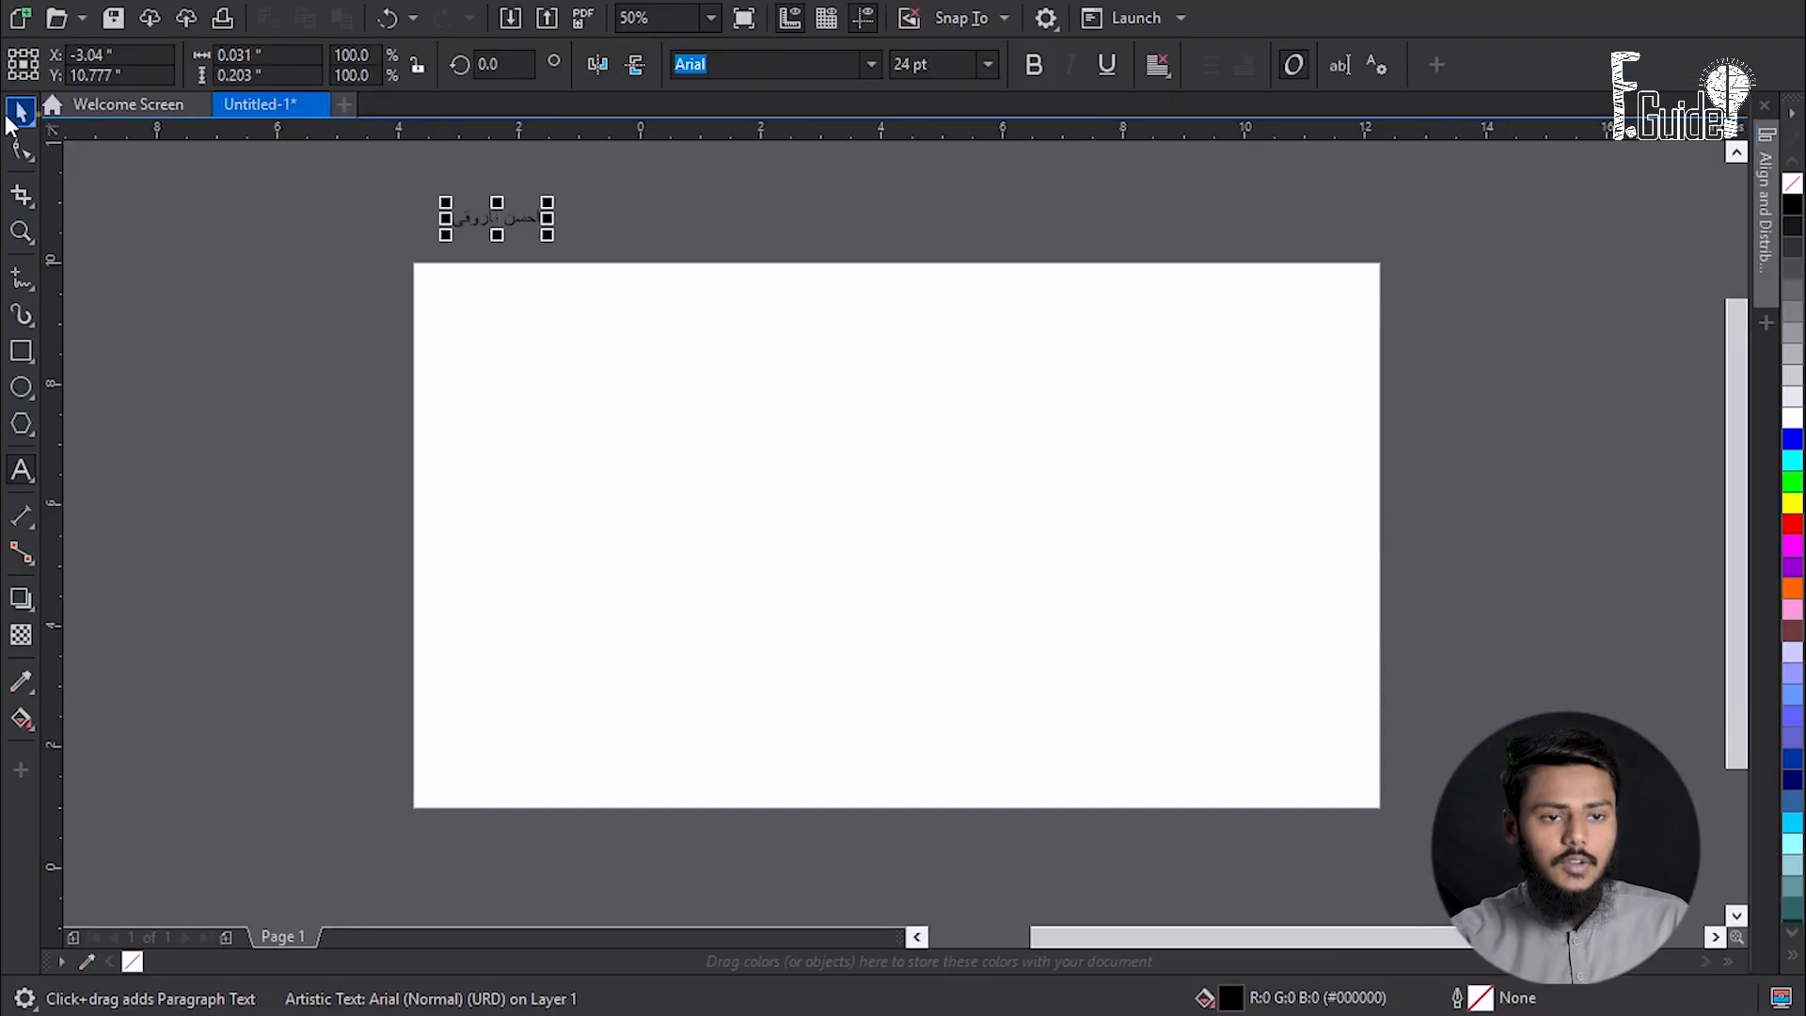
pyautogui.moveTo(546, 235); pyautogui.dragTo(787, 367)
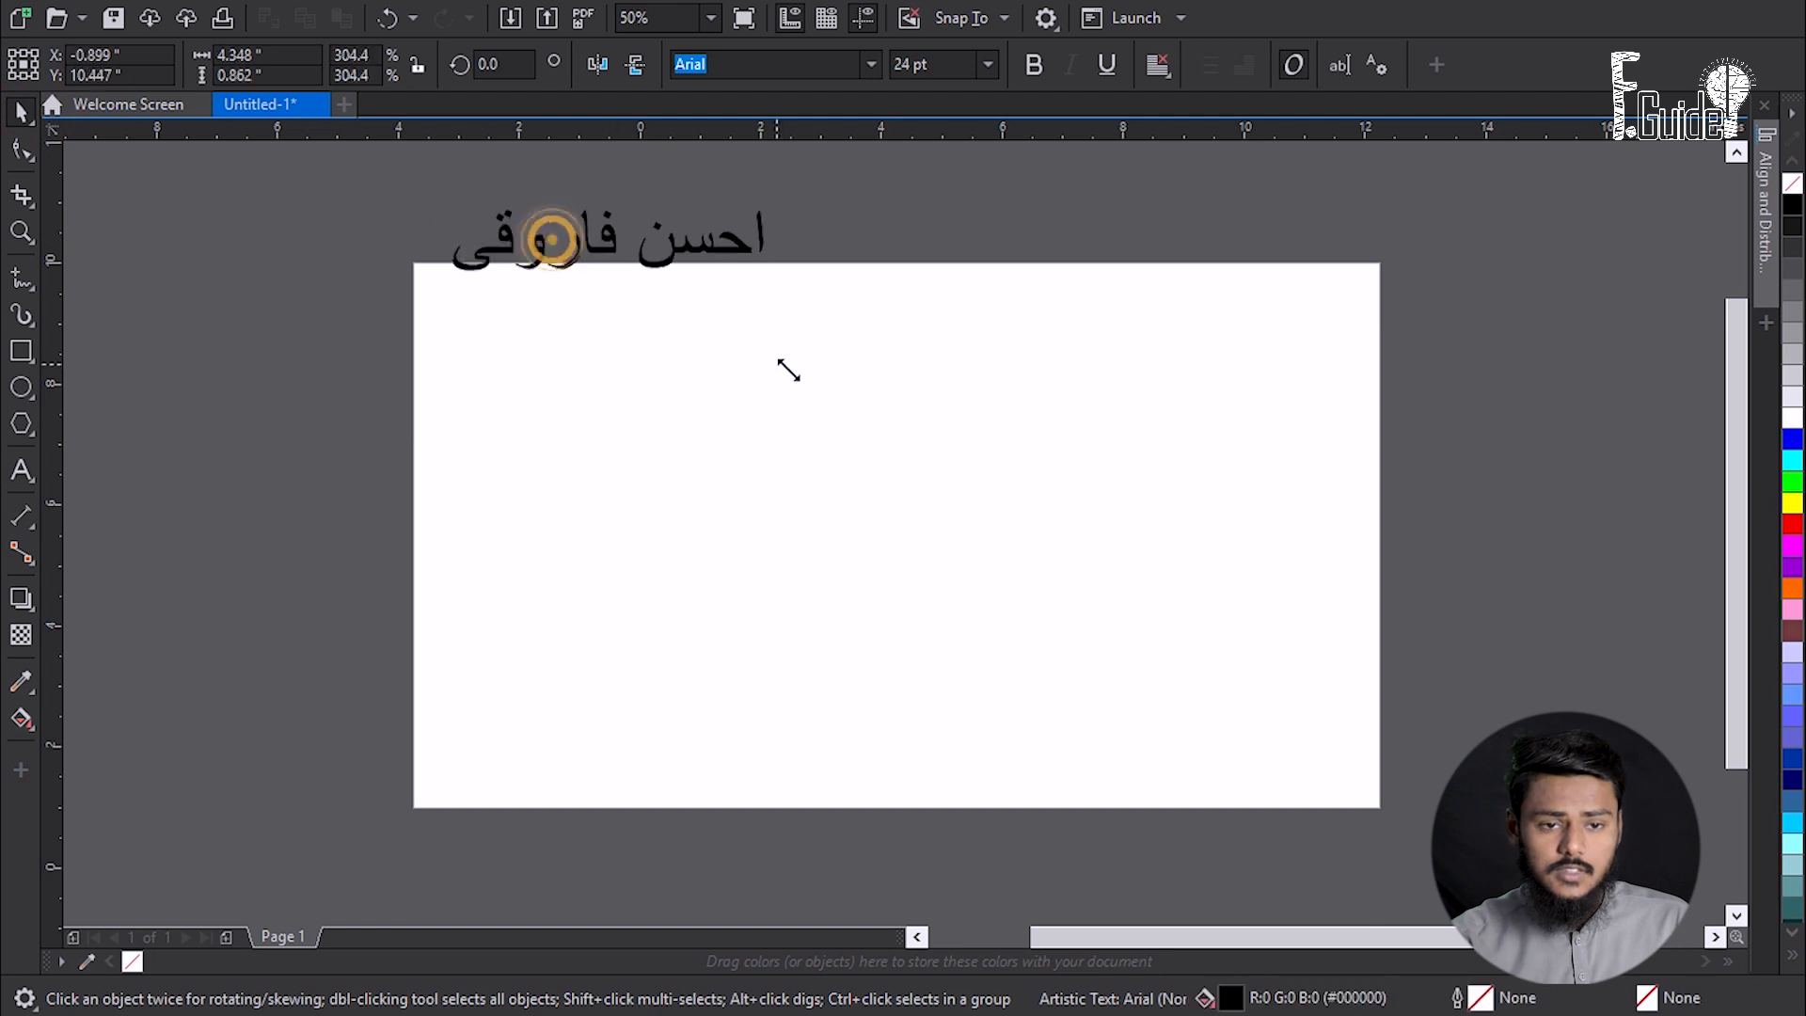
pyautogui.moveTo(607, 250); pyautogui.dragTo(936, 428)
pyautogui.scroll(1, 1056, 426)
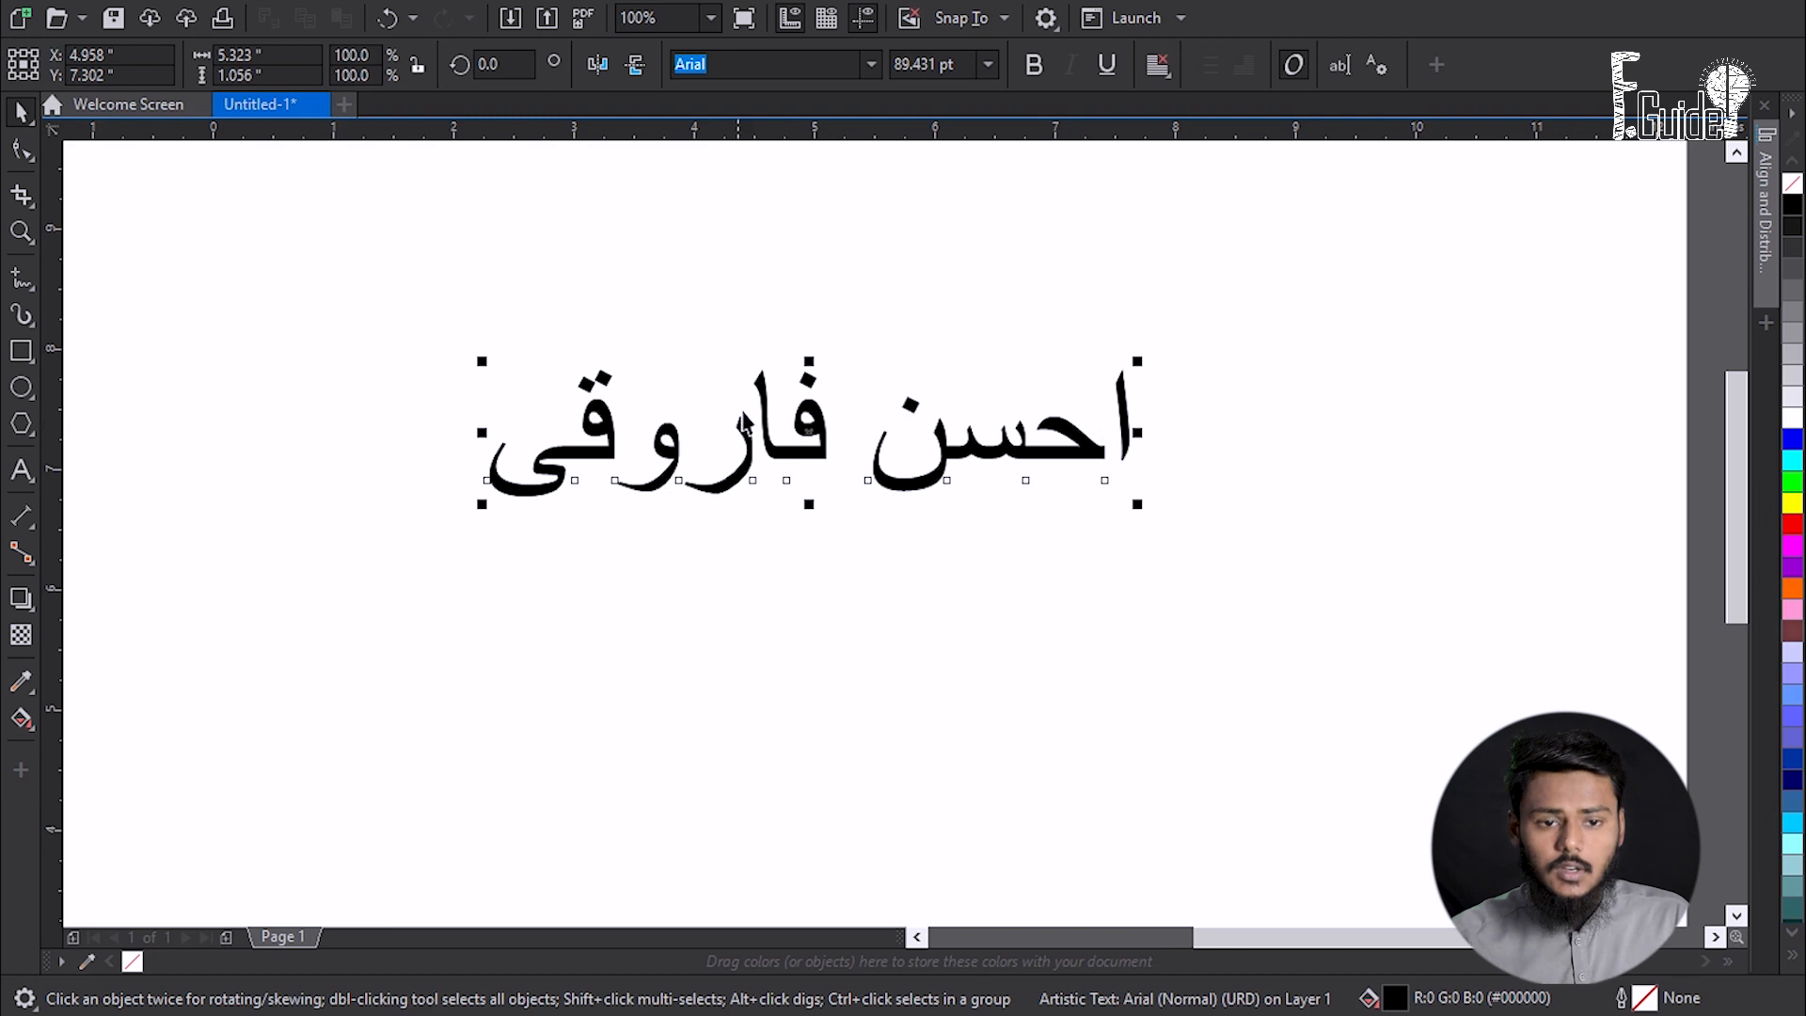
pyautogui.scroll(-2, 809, 391)
pyautogui.moveTo(625, 453); pyautogui.dragTo(555, 471)
pyautogui.moveTo(766, 404); pyautogui.dragTo(983, 602)
# - Apply AlQalam Taj Nastaleeq to the name, enlarge it to 241.78 pt and centre it on the page
pyautogui.click(871, 64)
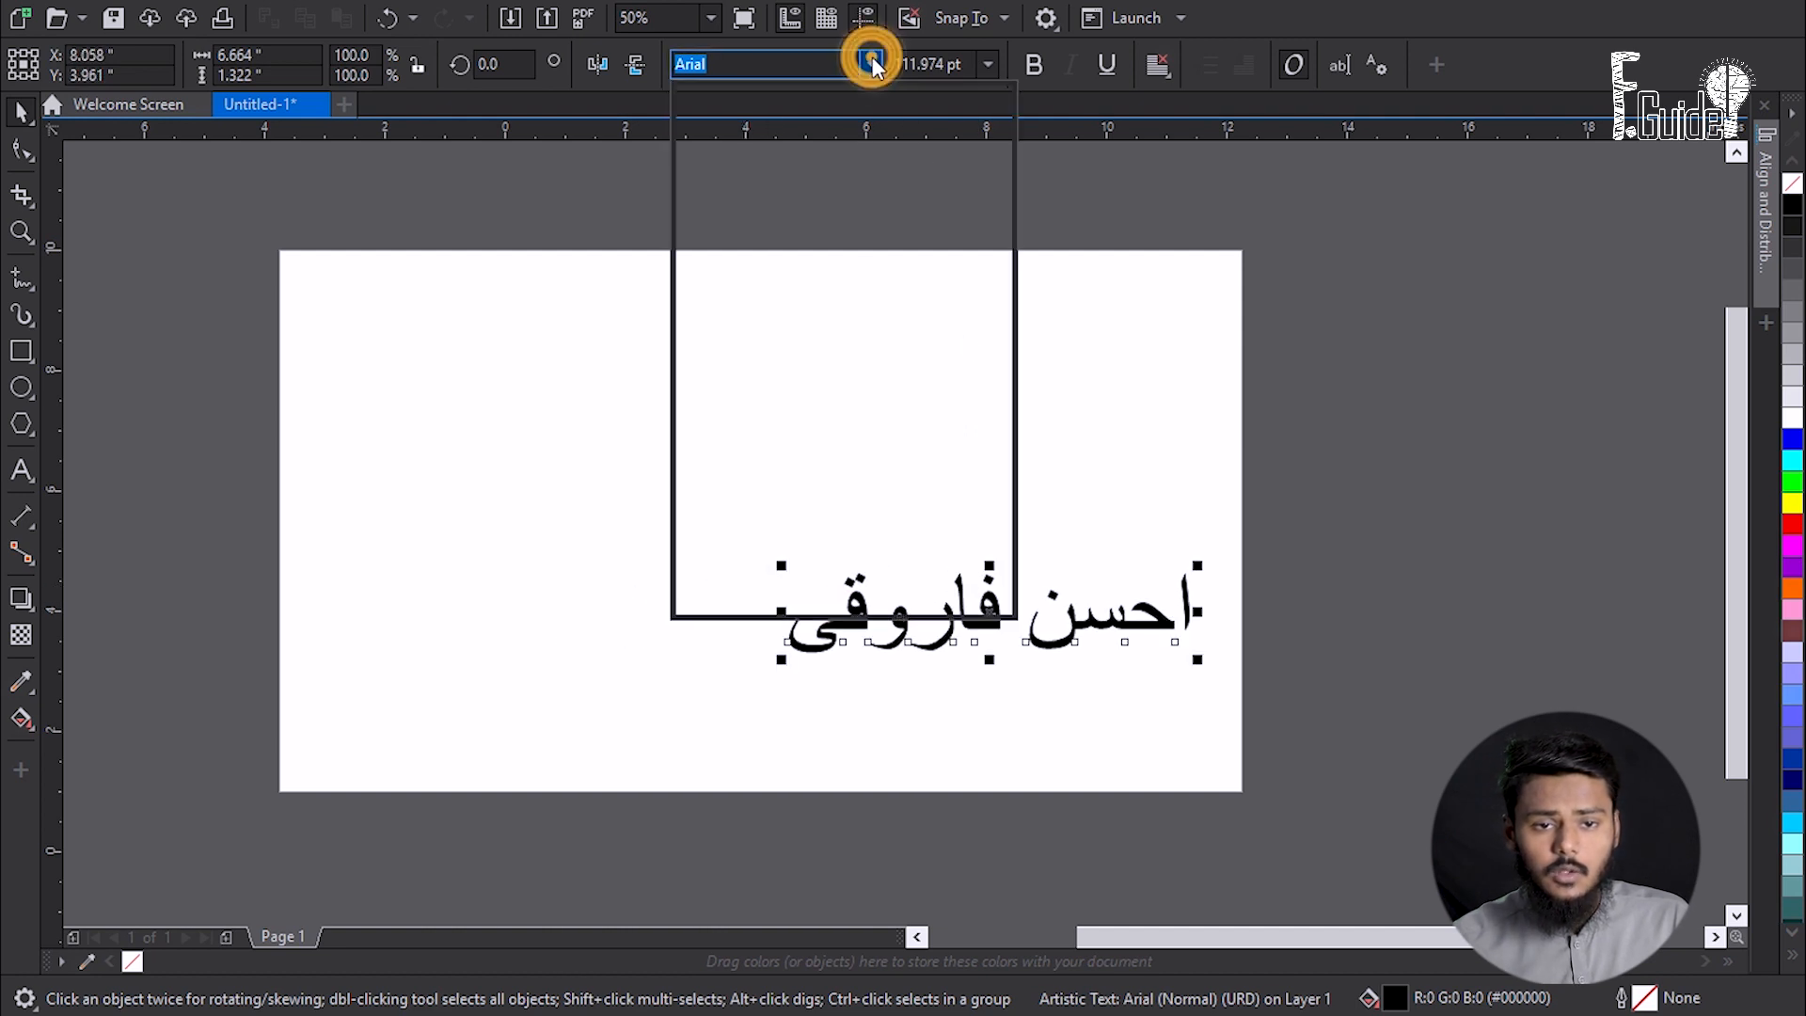
pyautogui.click(1146, 304)
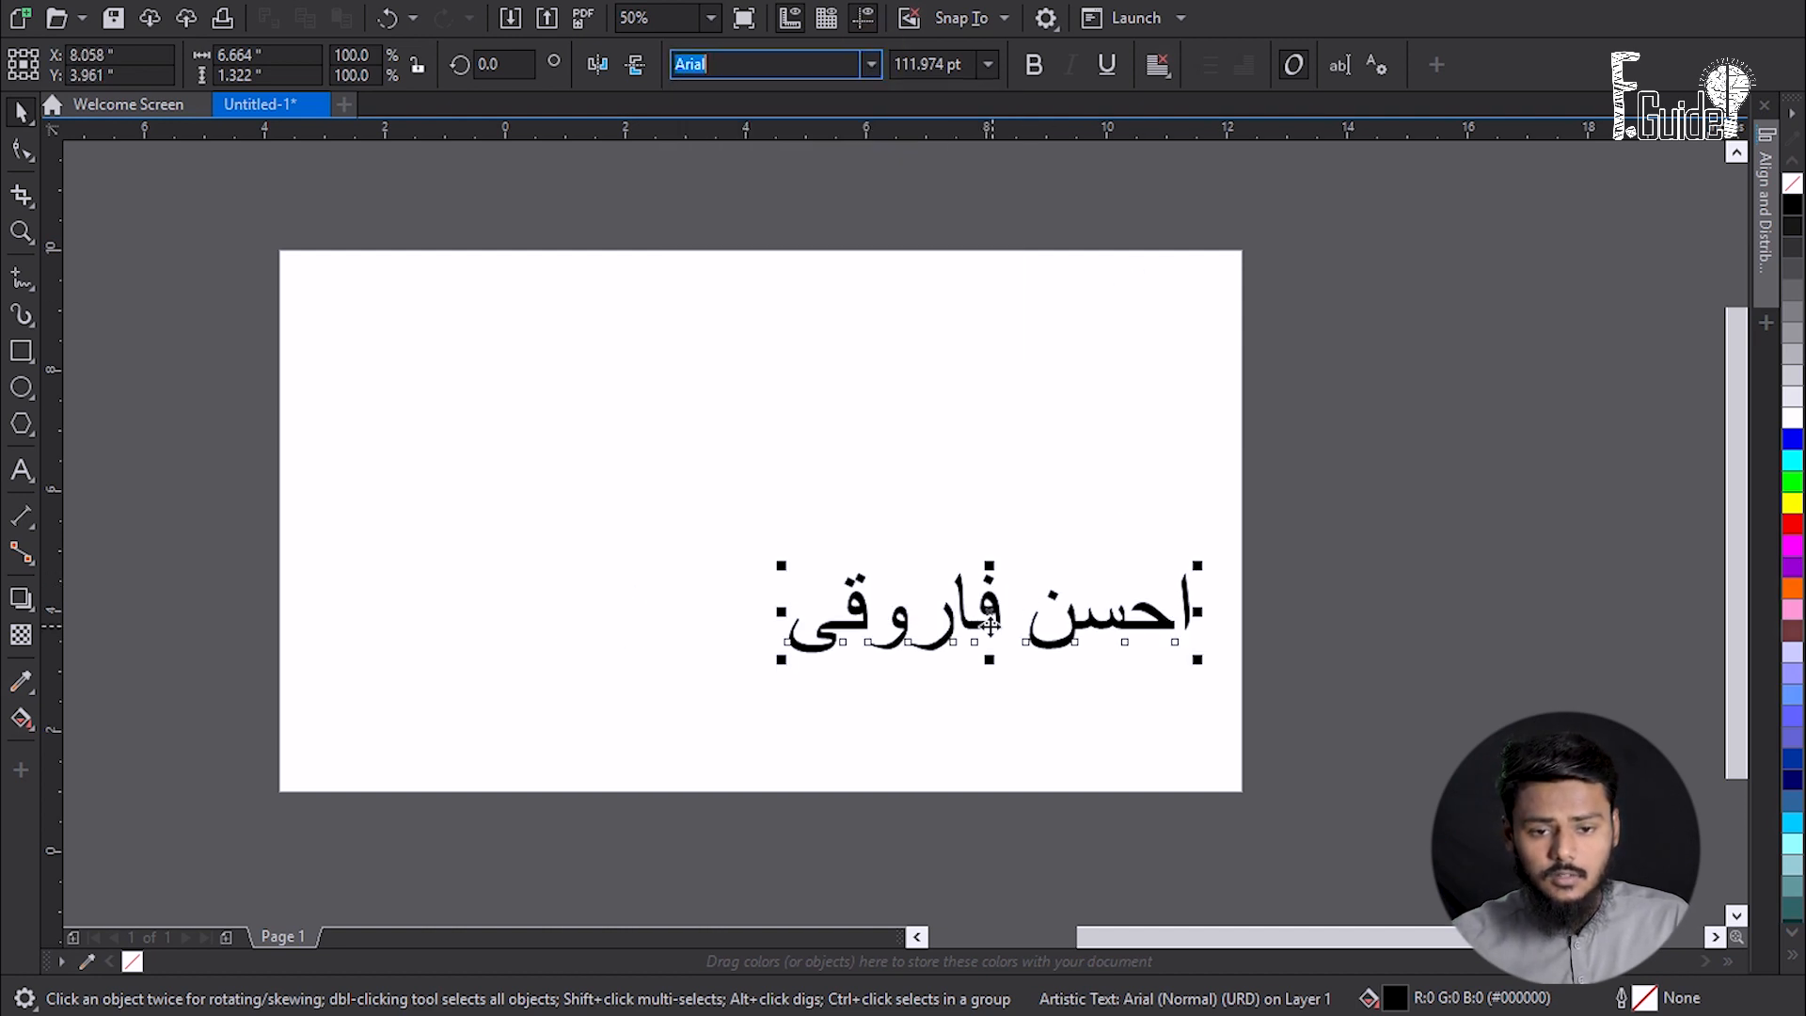
pyautogui.moveTo(1043, 576); pyautogui.dragTo(1208, 649)
pyautogui.click(871, 64)
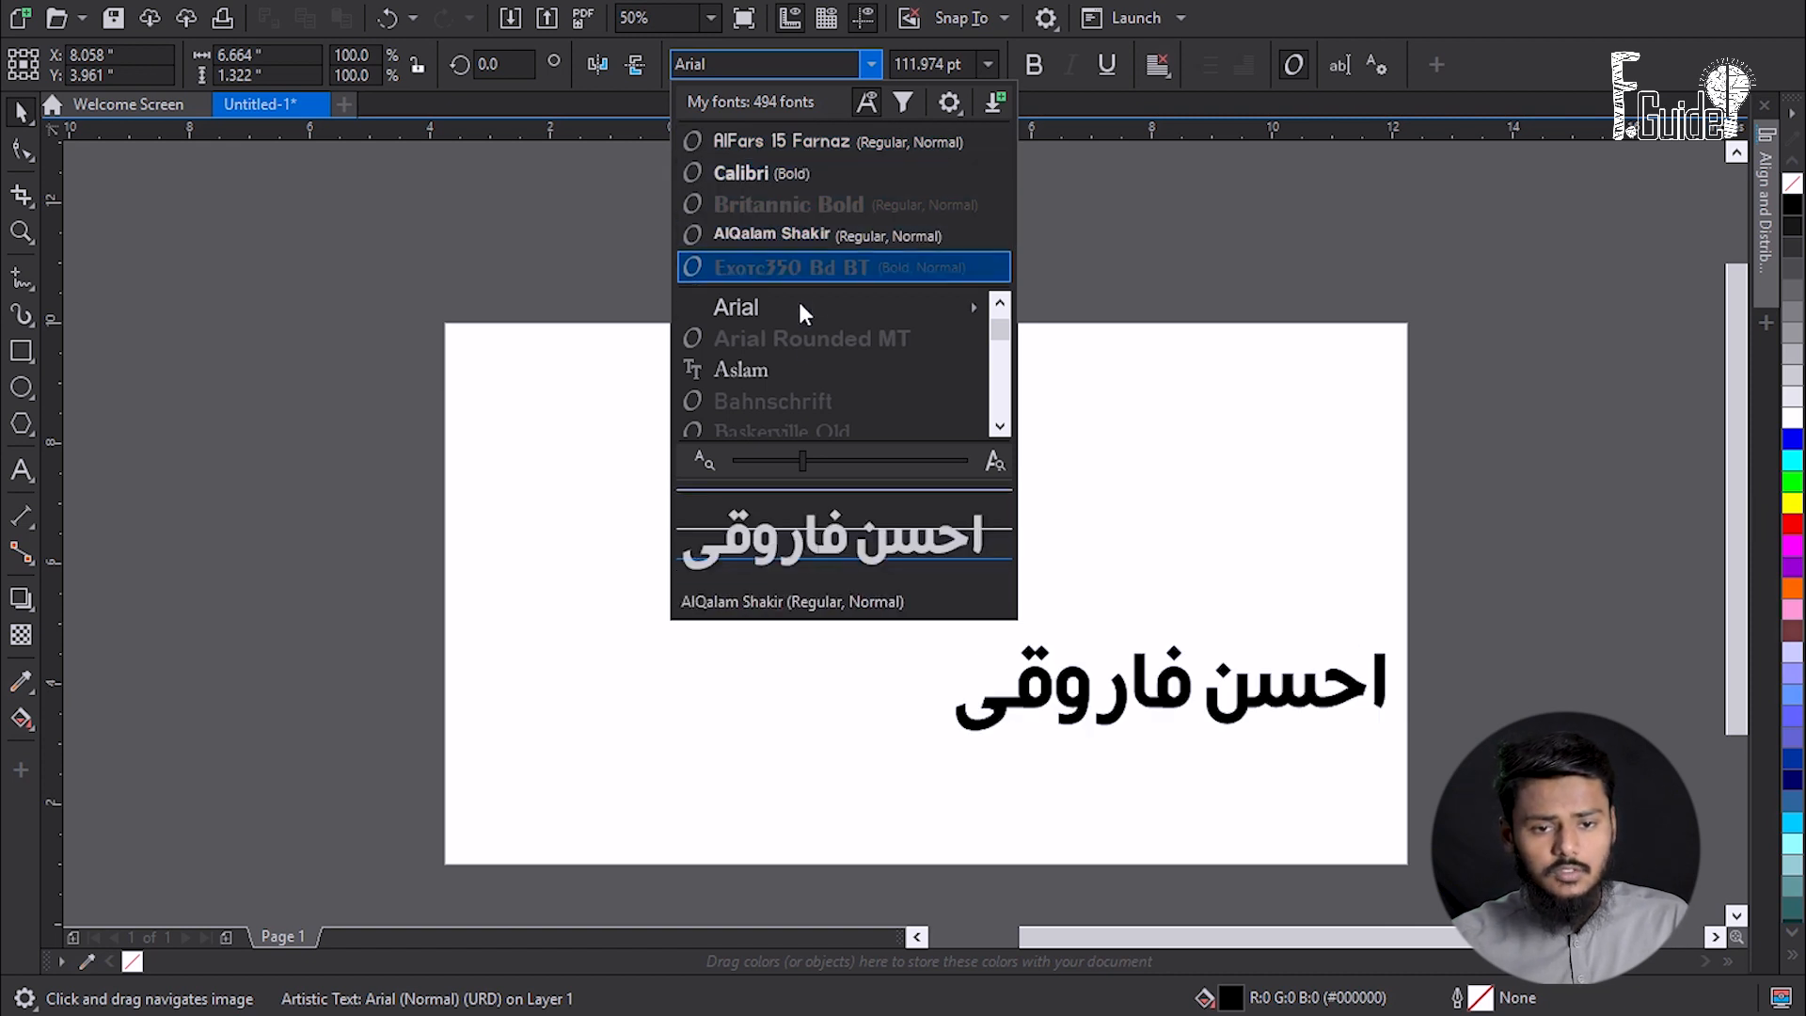
pyautogui.scroll(2, 805, 320)
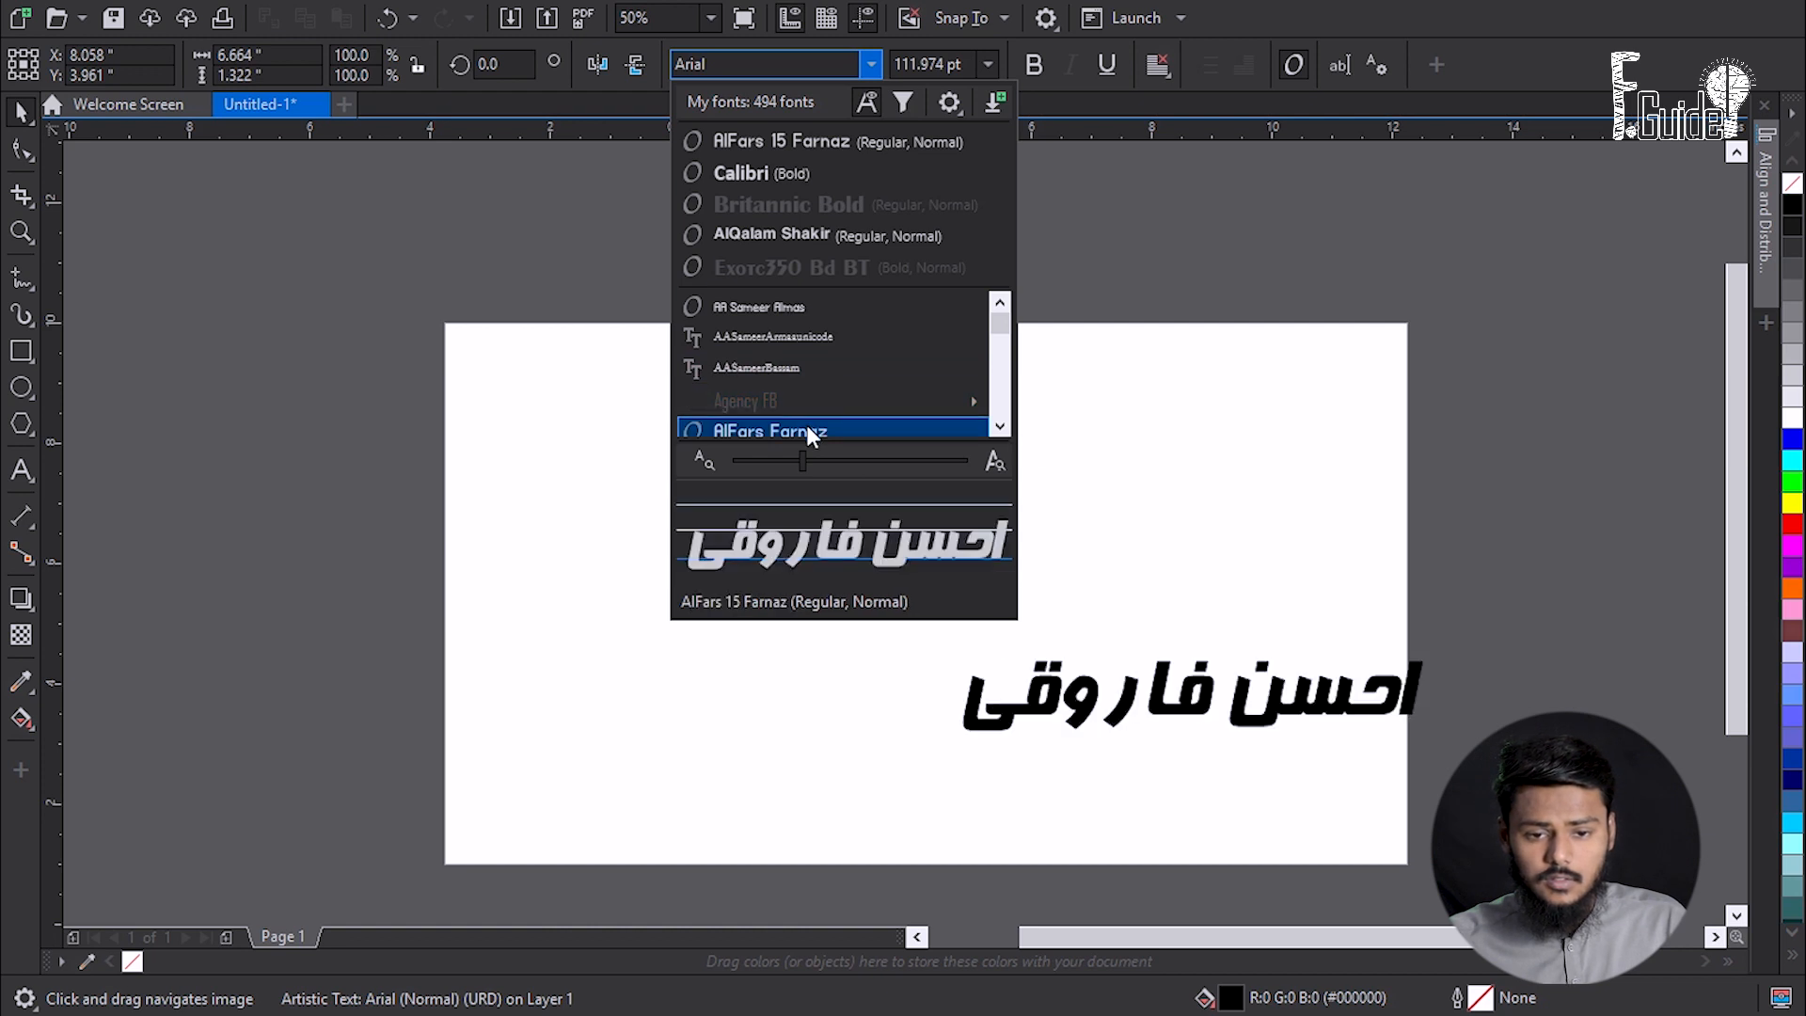
pyautogui.scroll(-1, 806, 425)
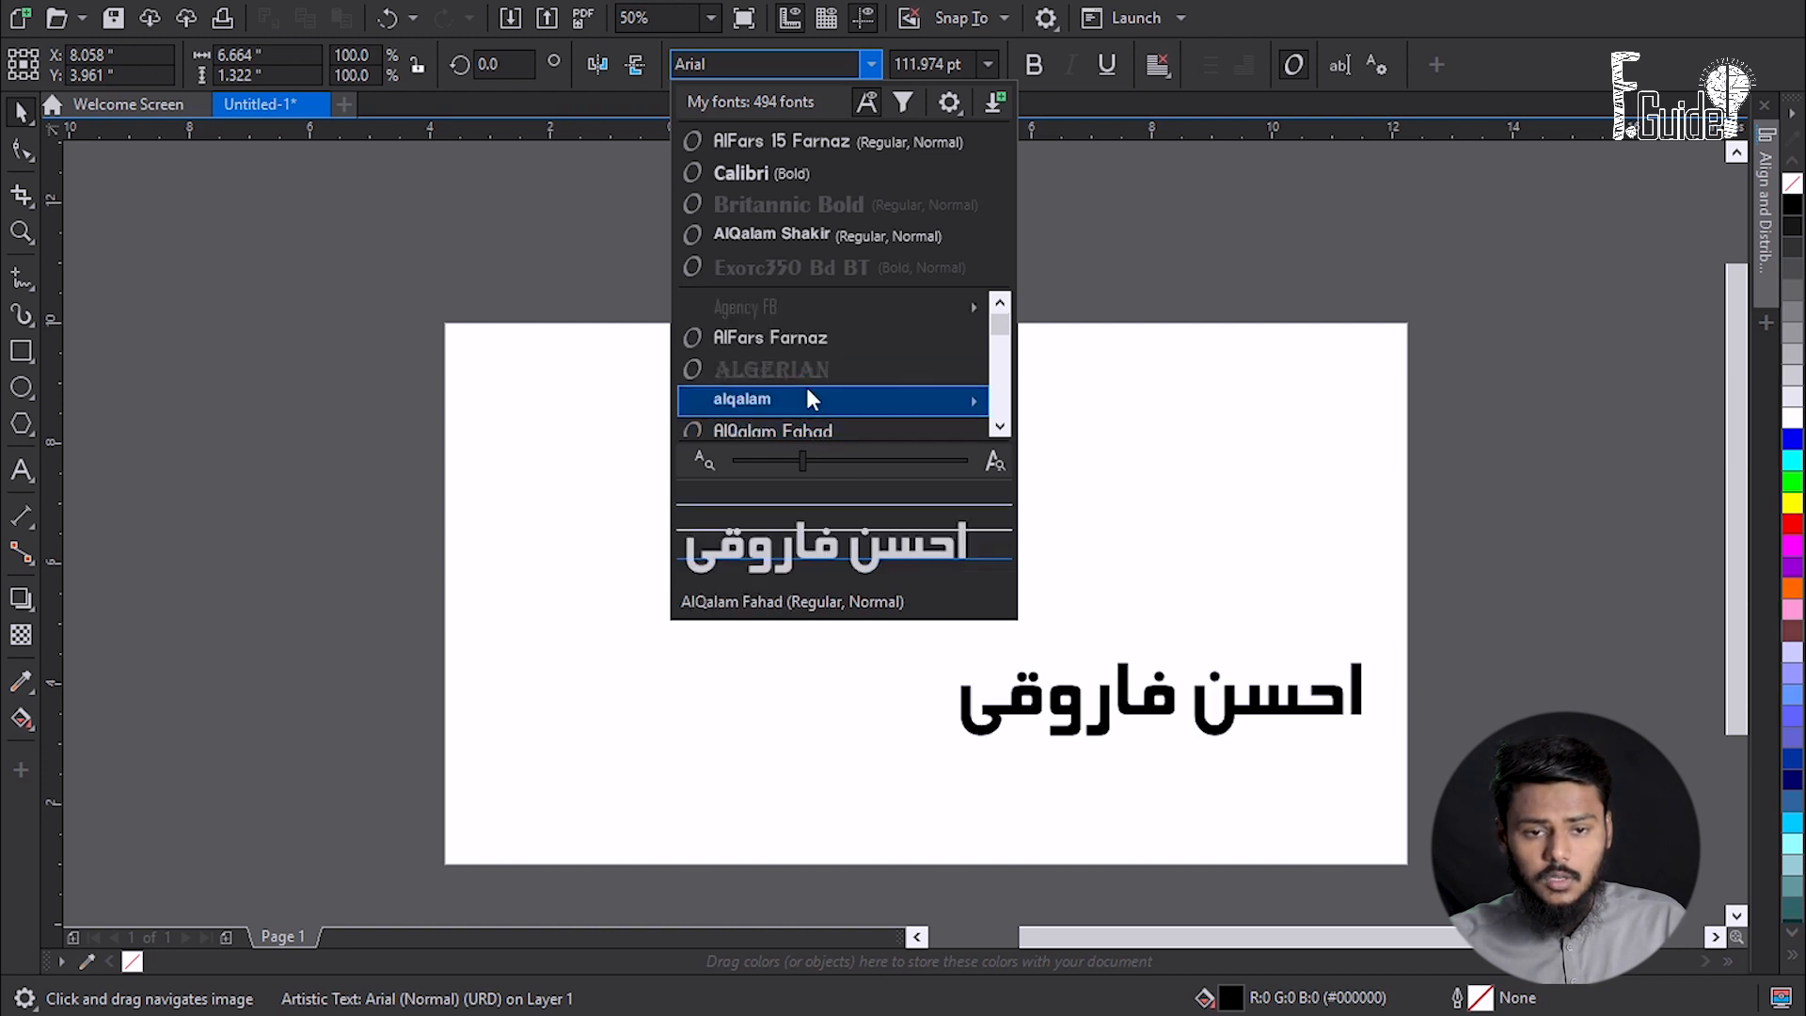
pyautogui.moveTo(806, 390)
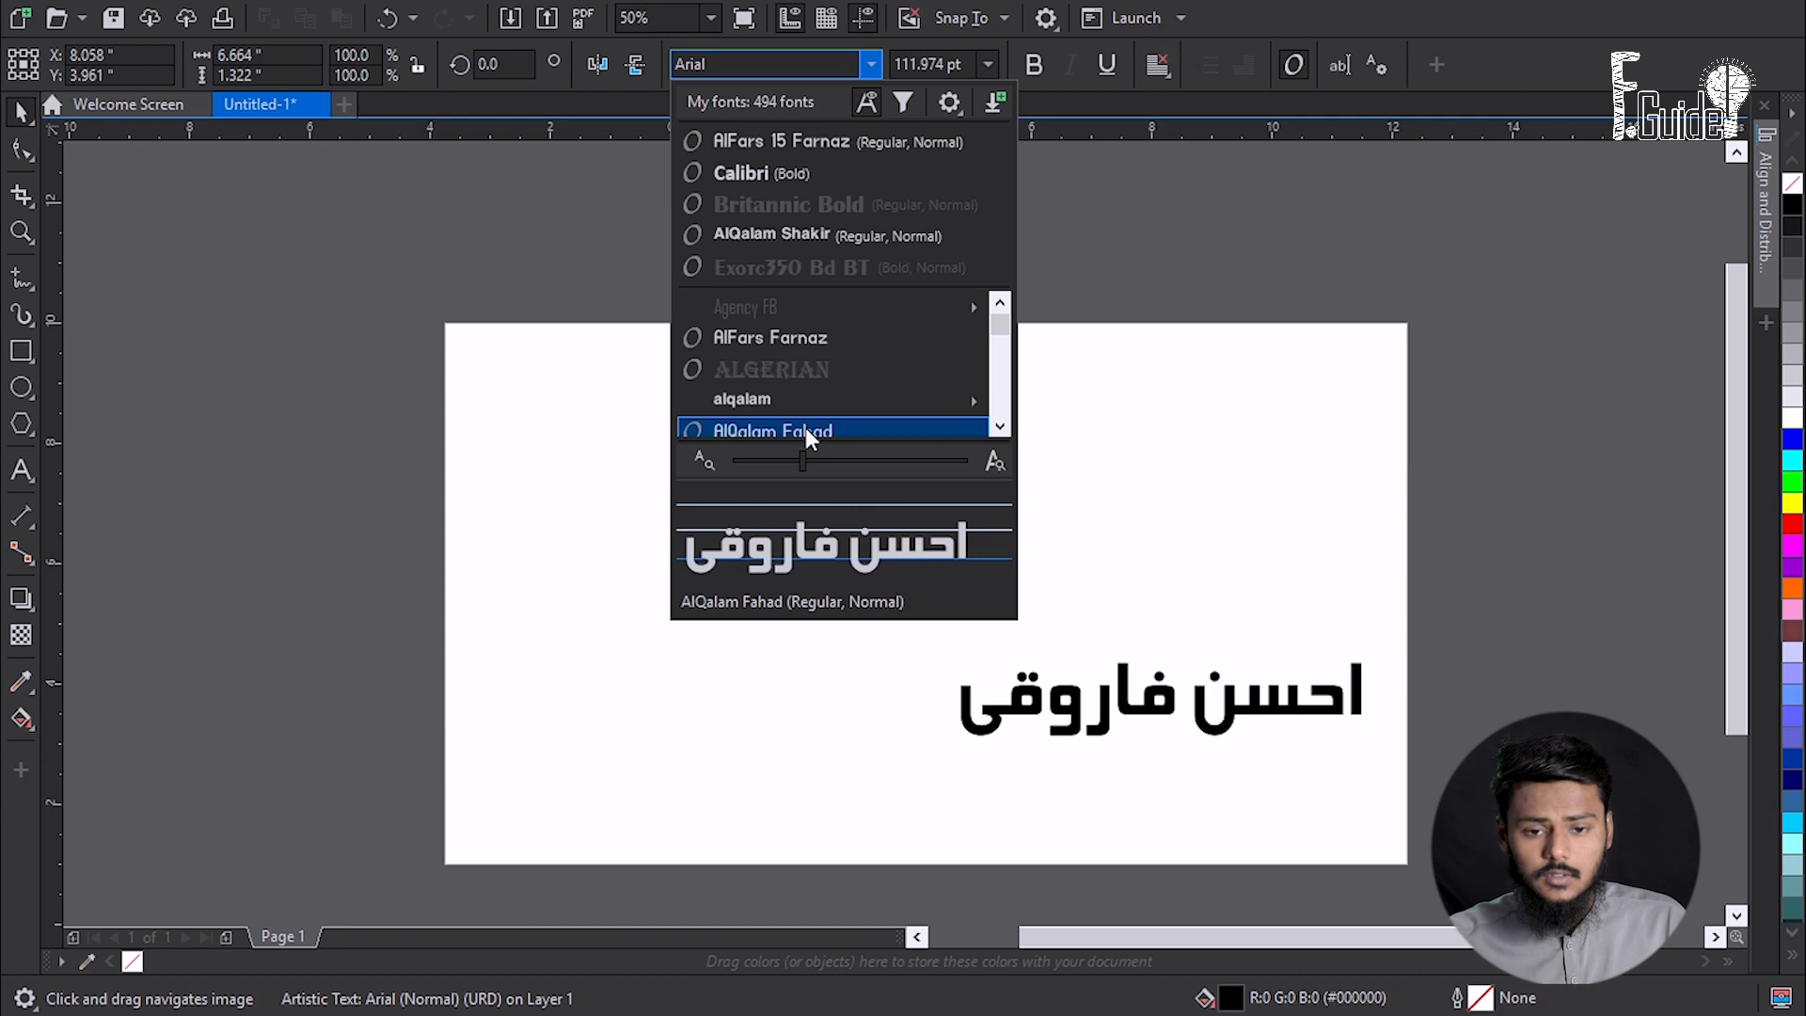
pyautogui.scroll(-1, 805, 420)
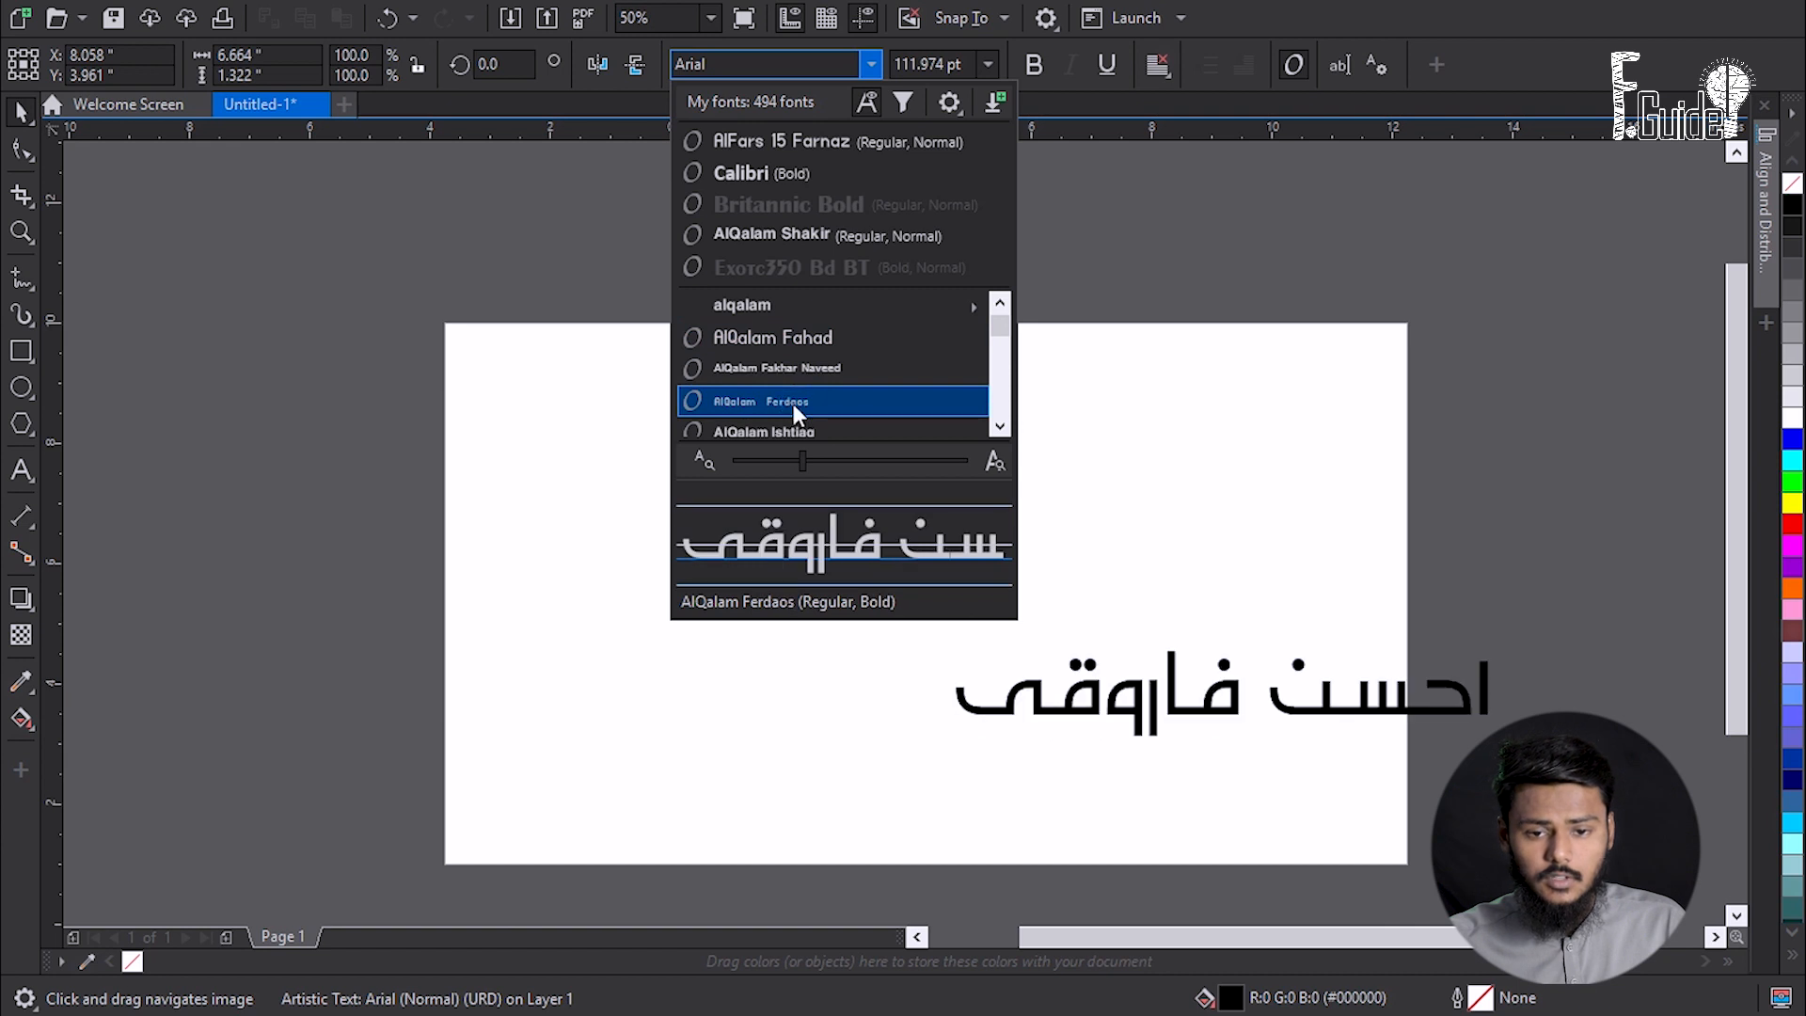
pyautogui.scroll(-1, 792, 416)
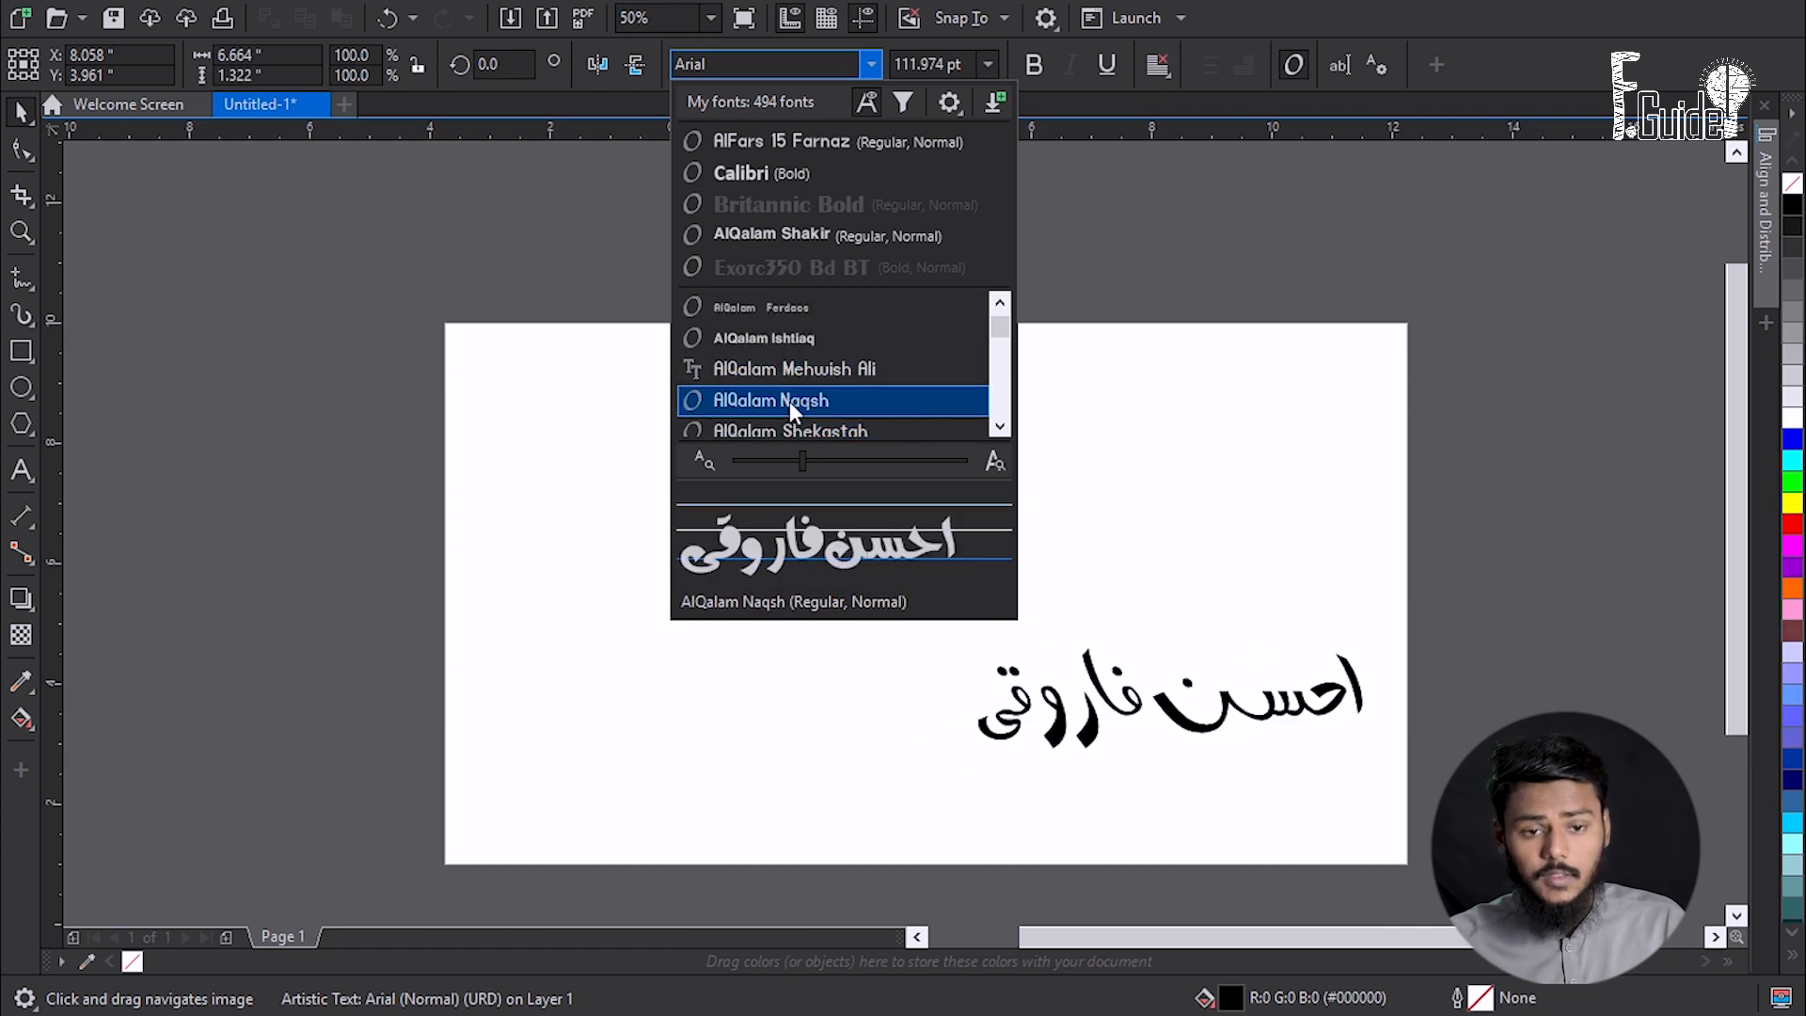
pyautogui.scroll(-1, 793, 426)
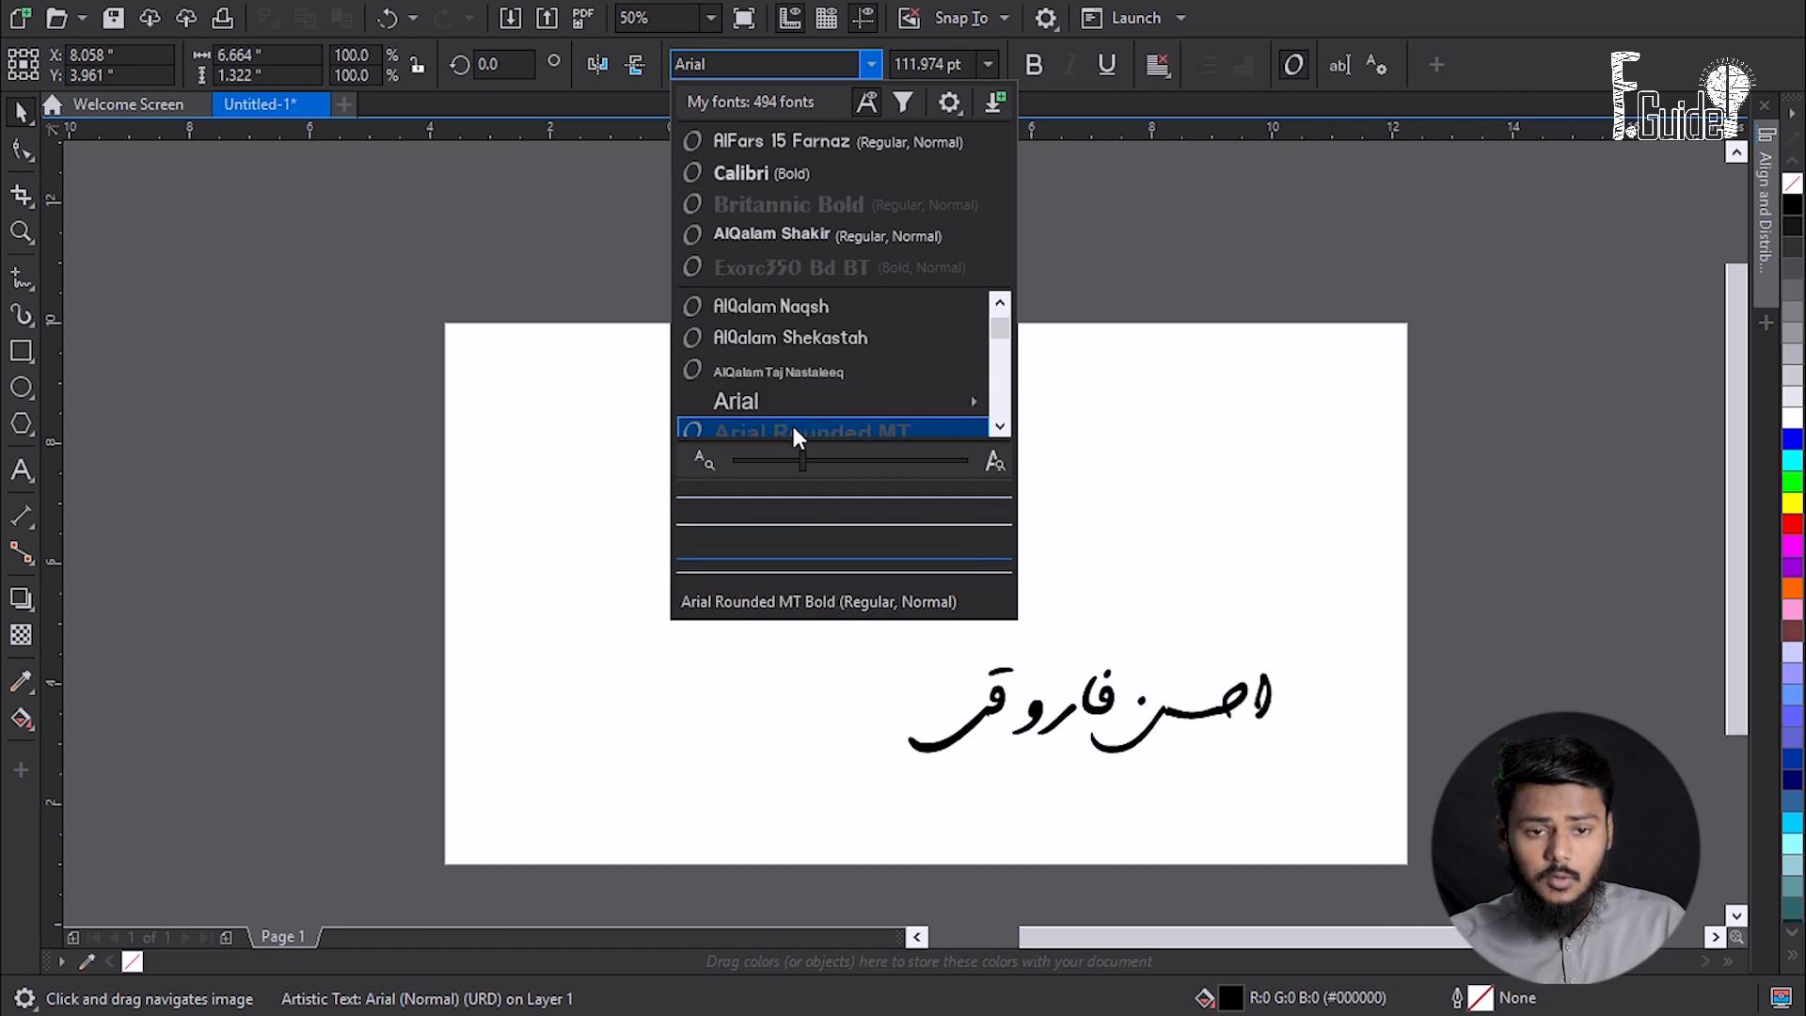
pyautogui.click(794, 371)
pyautogui.moveTo(1192, 620); pyautogui.dragTo(1451, 503)
pyautogui.moveTo(1308, 668); pyautogui.dragTo(1128, 600)
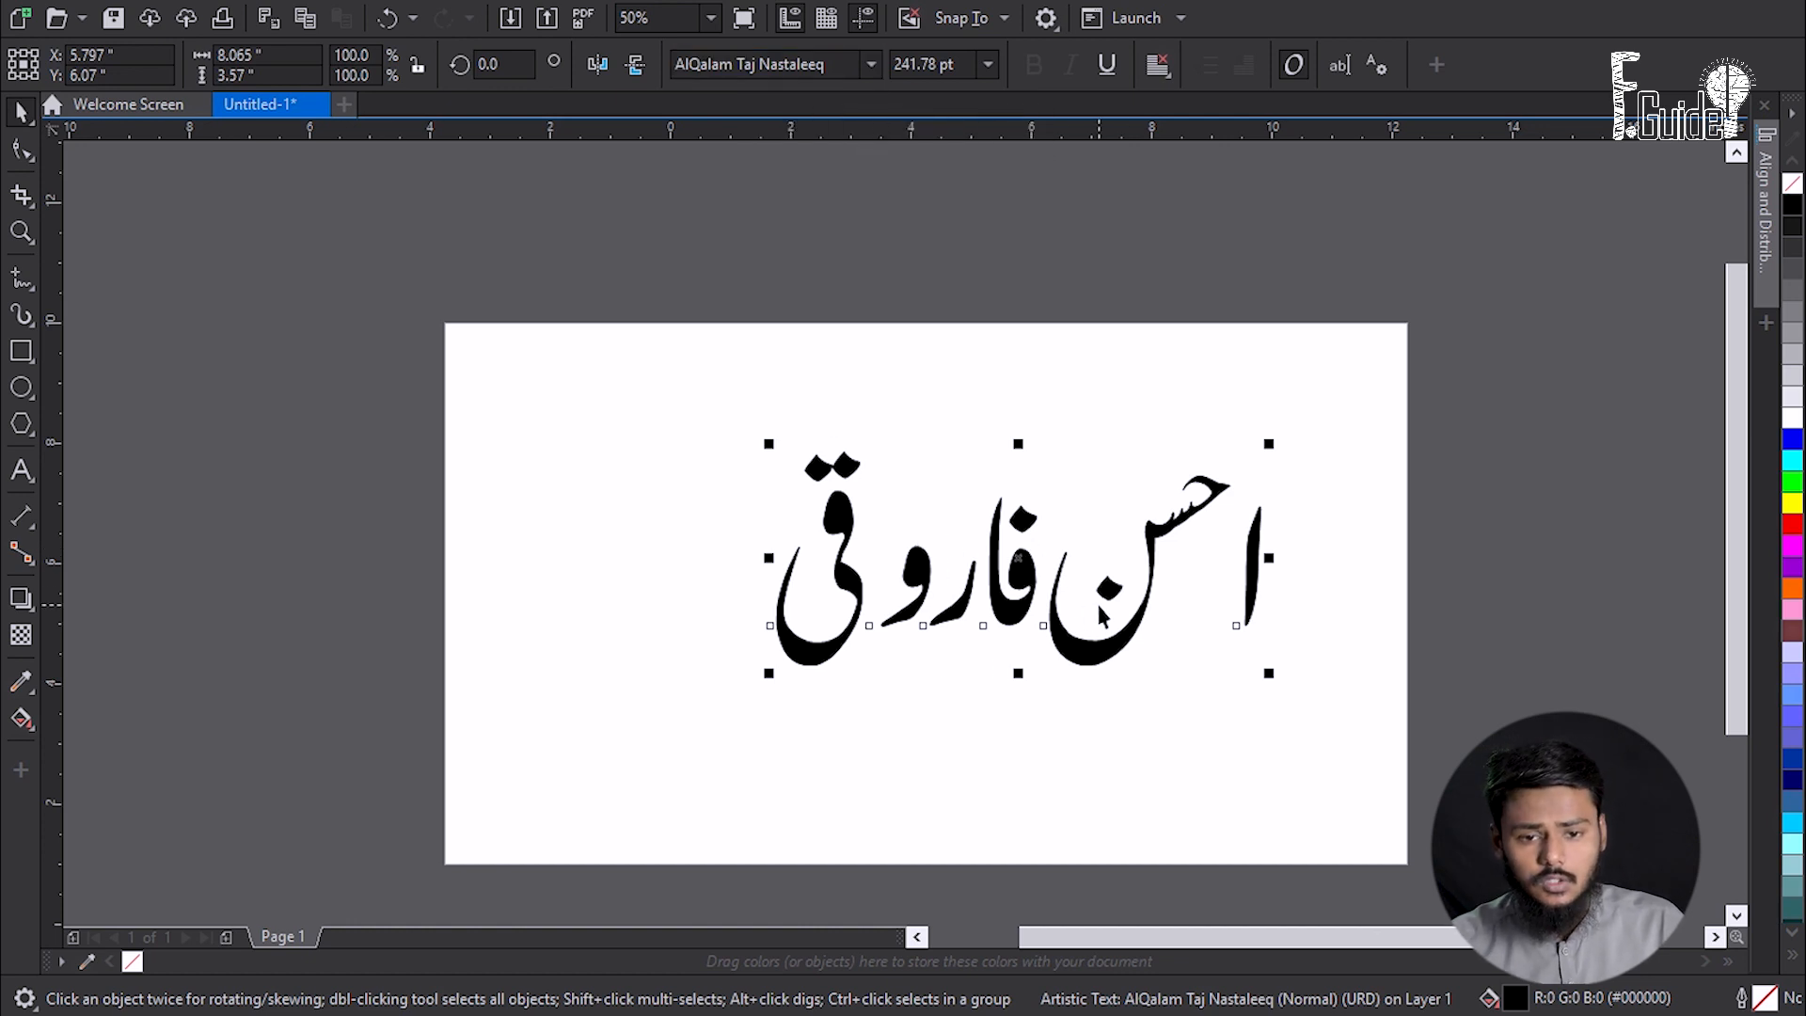
pyautogui.moveTo(1100, 680); pyautogui.dragTo(1077, 660)
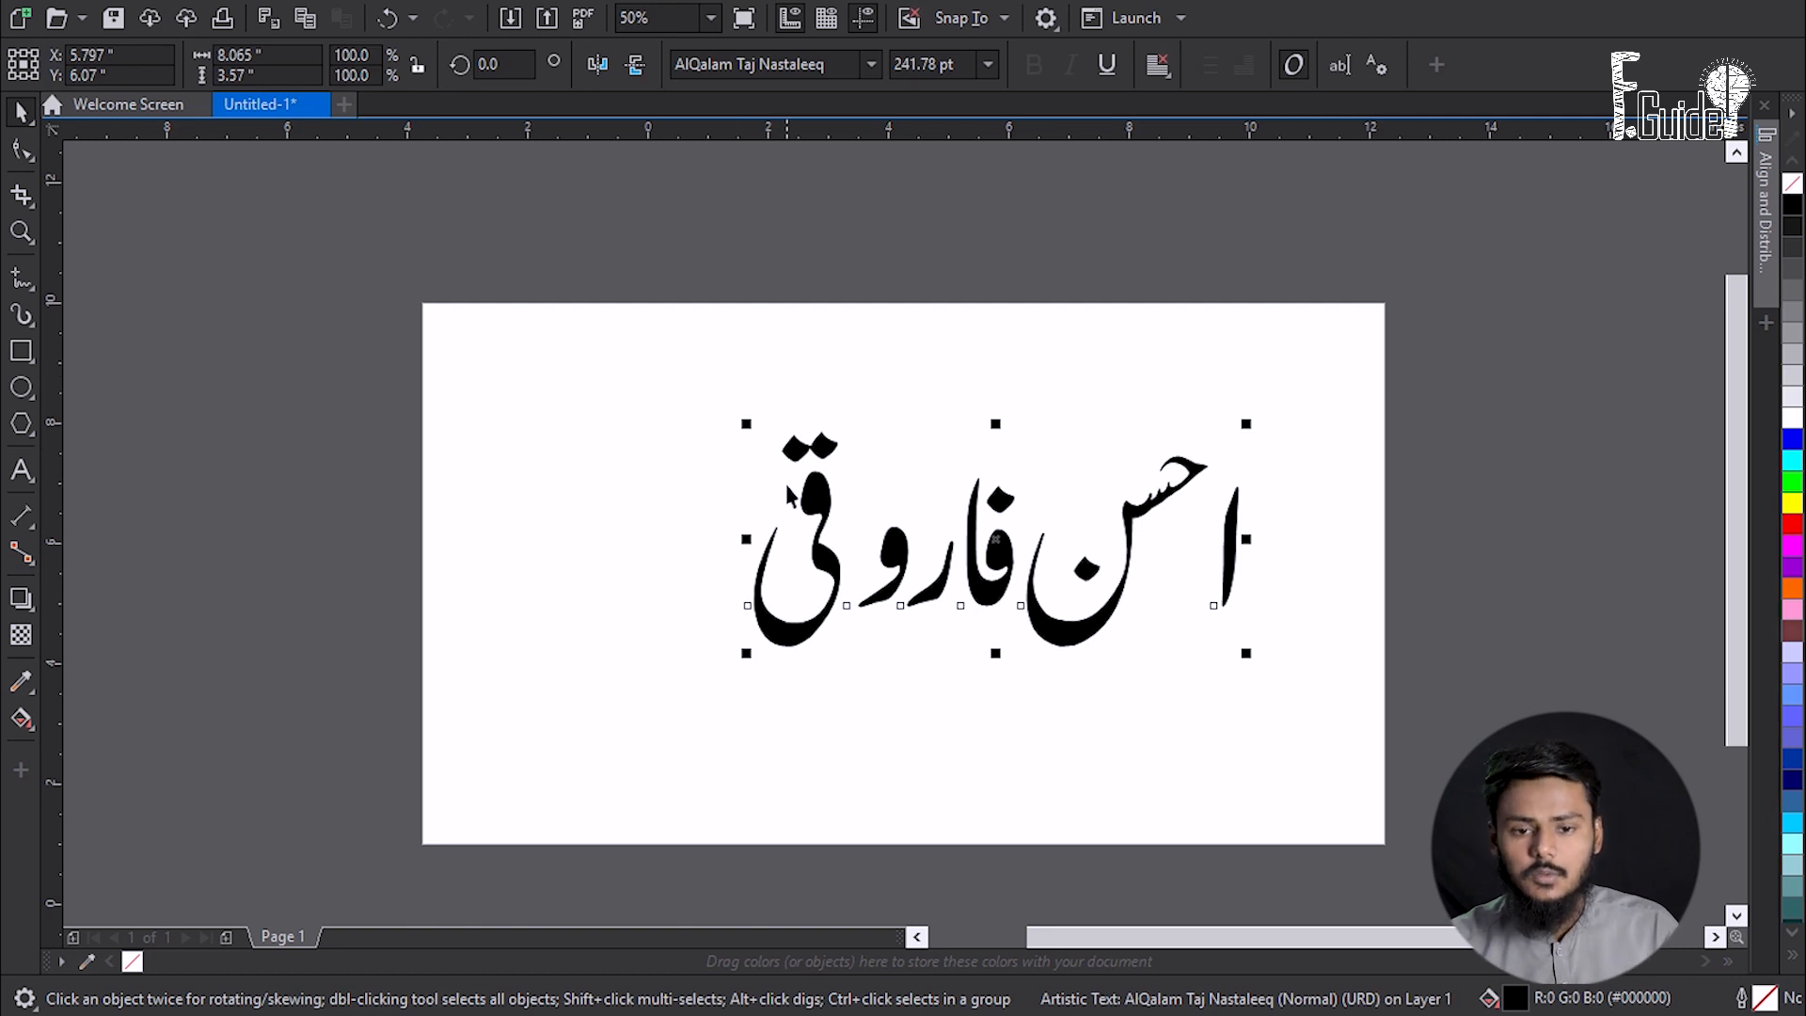
pyautogui.doubleClick(900, 544)
pyautogui.click(864, 588)
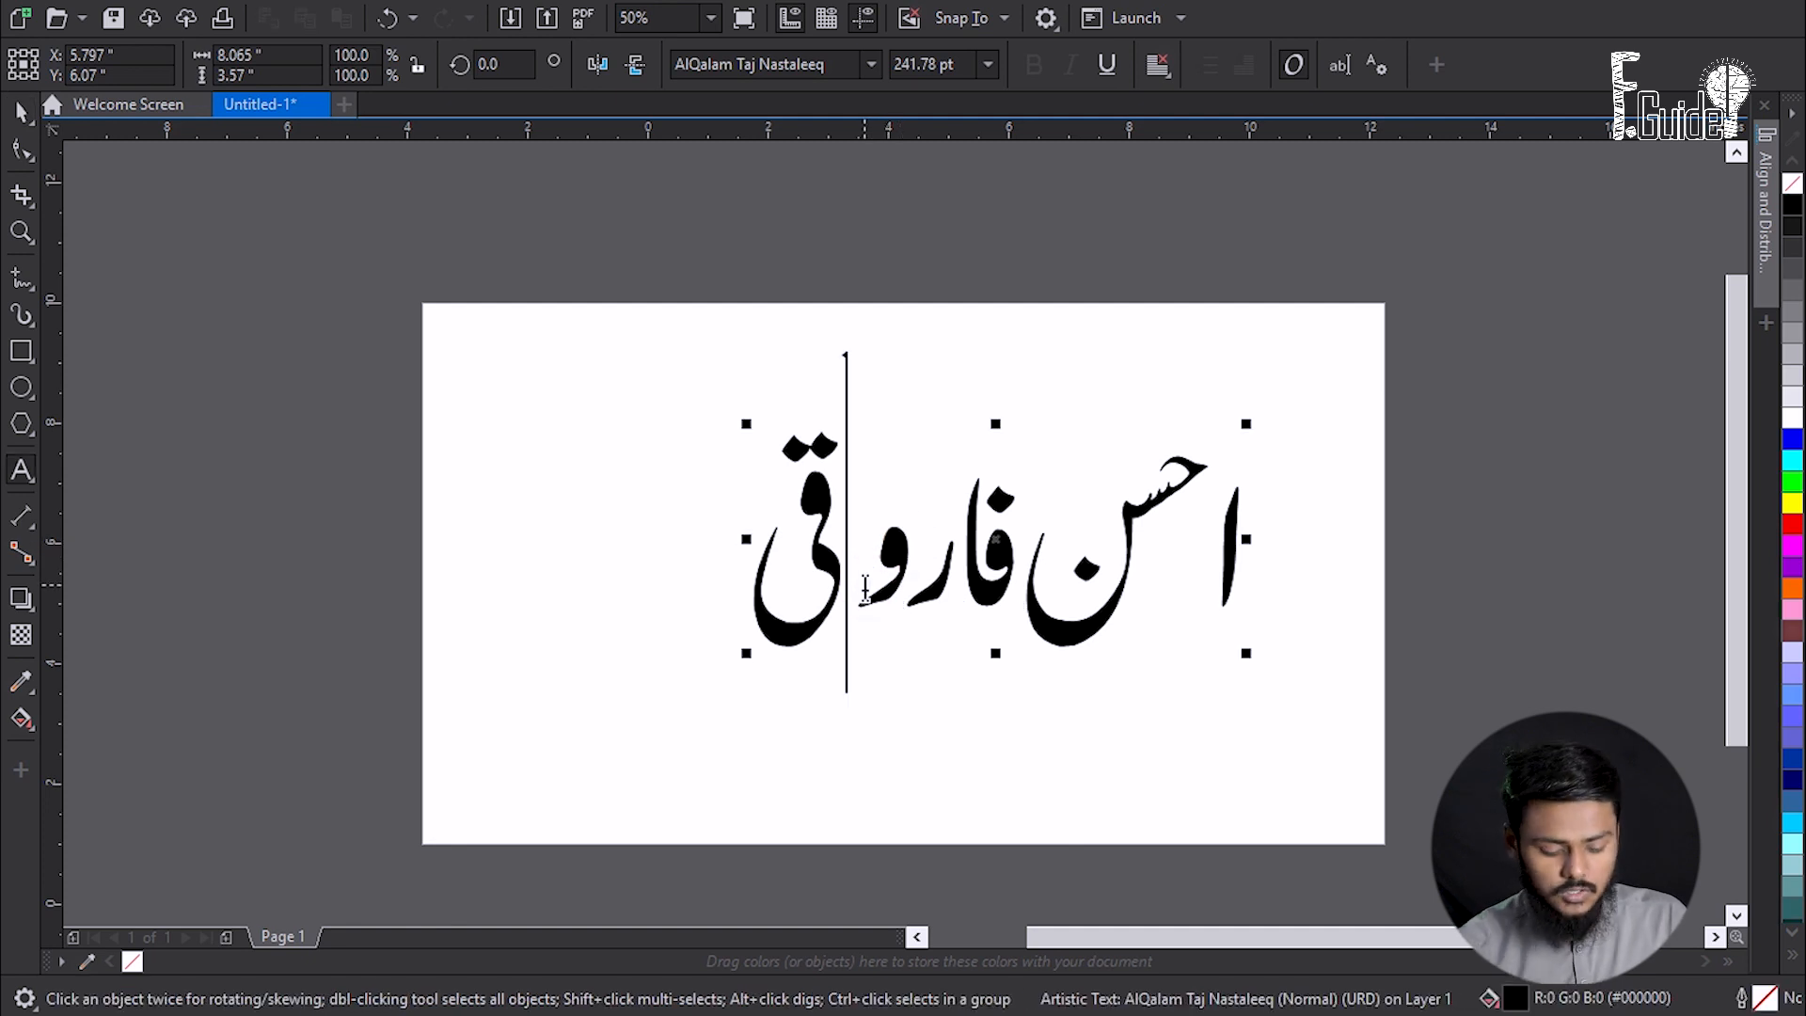
pyautogui.press('BackSpace')
pyautogui.write('ا')
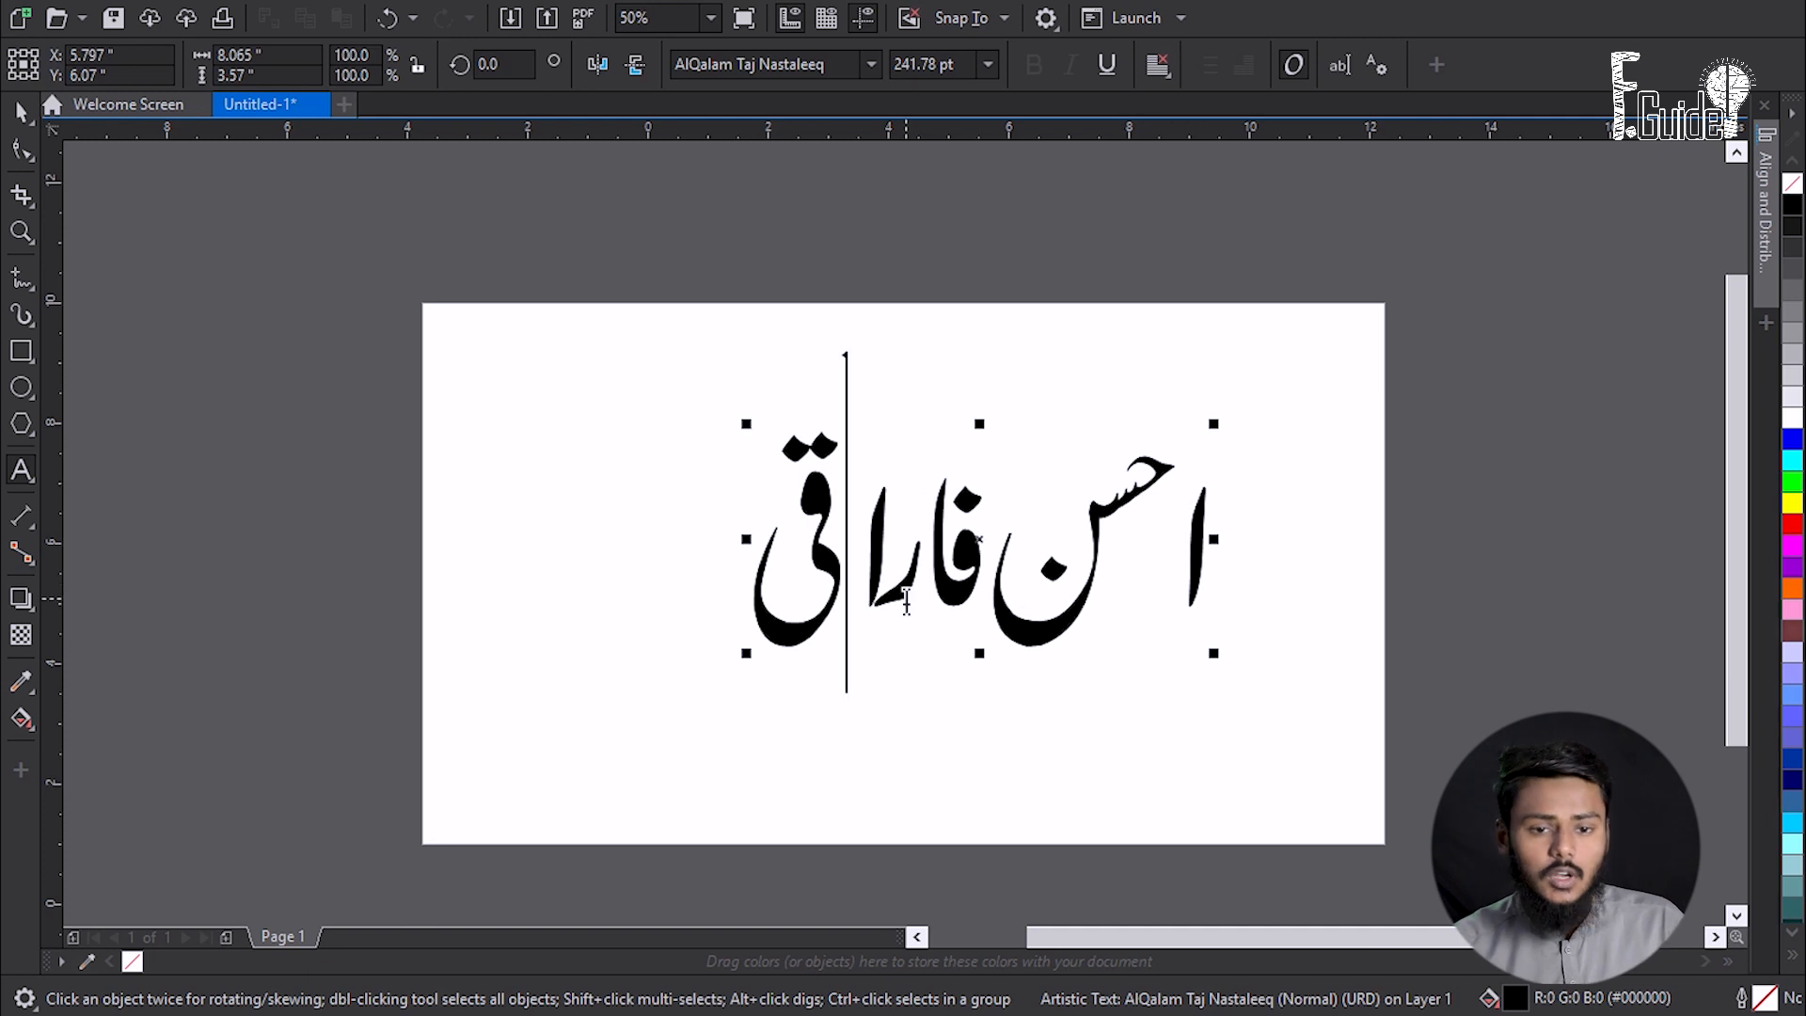
pyautogui.press('BackSpace')
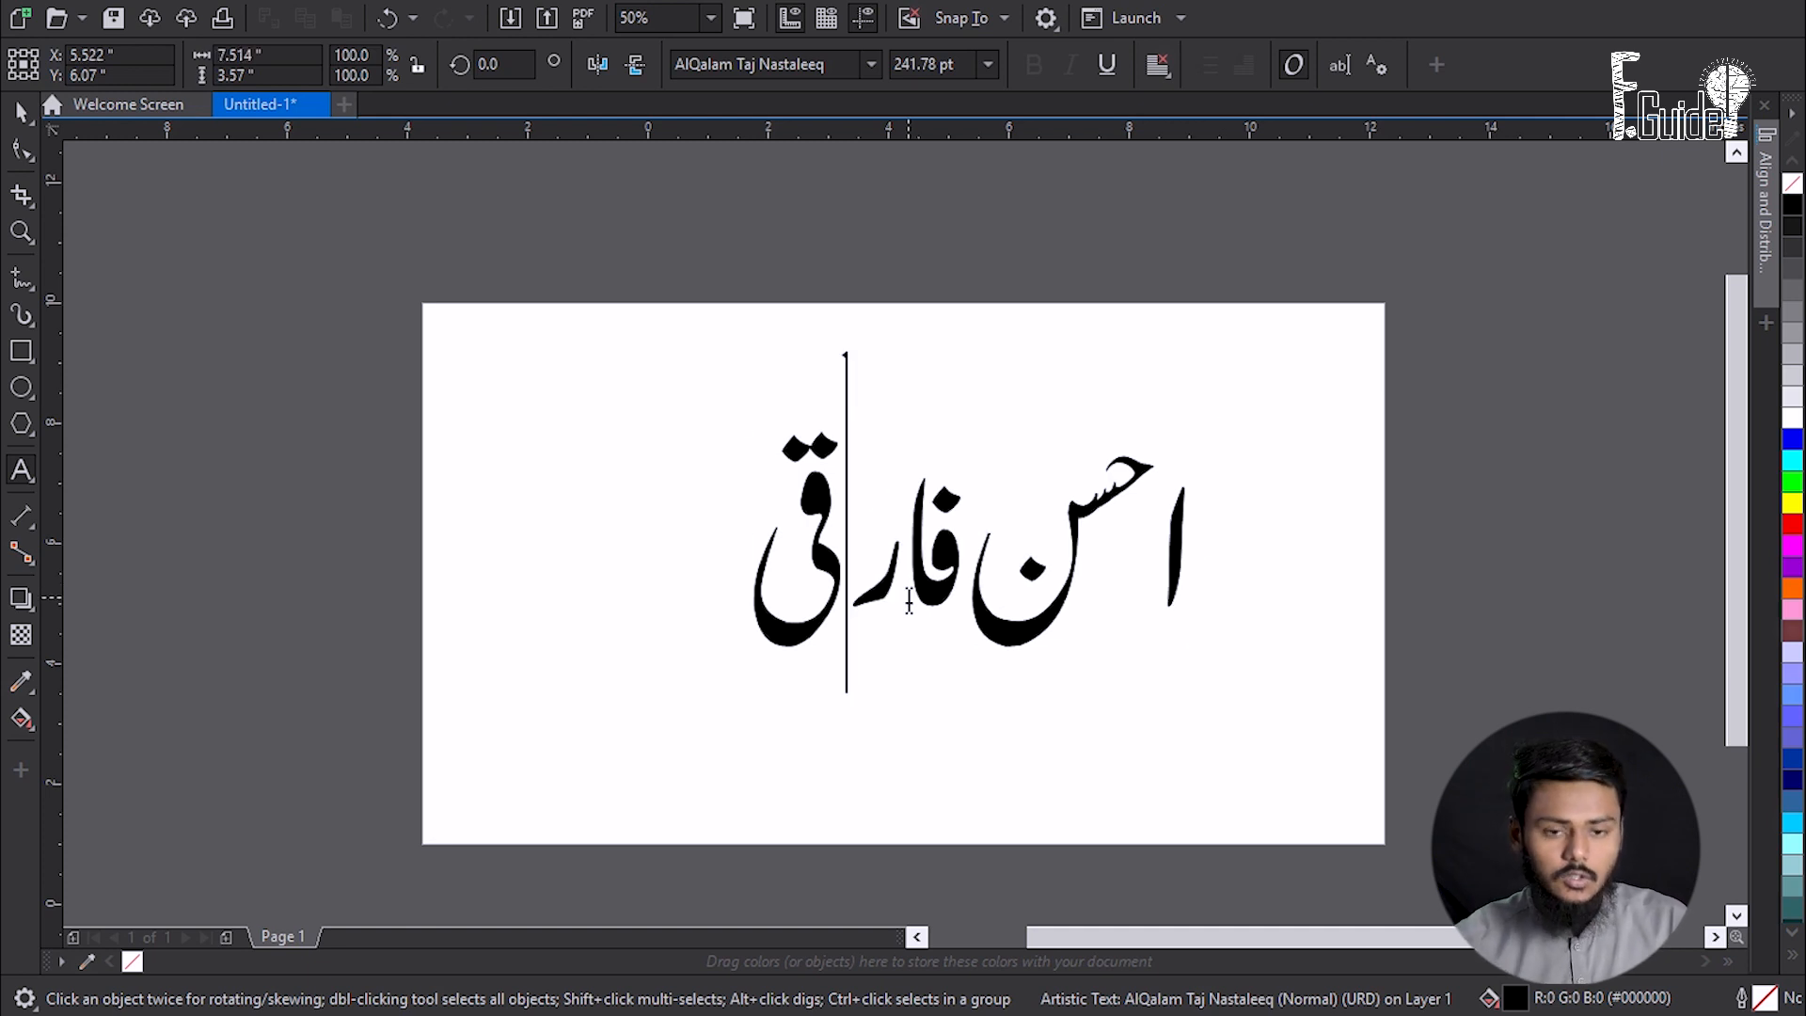
pyautogui.write('و')
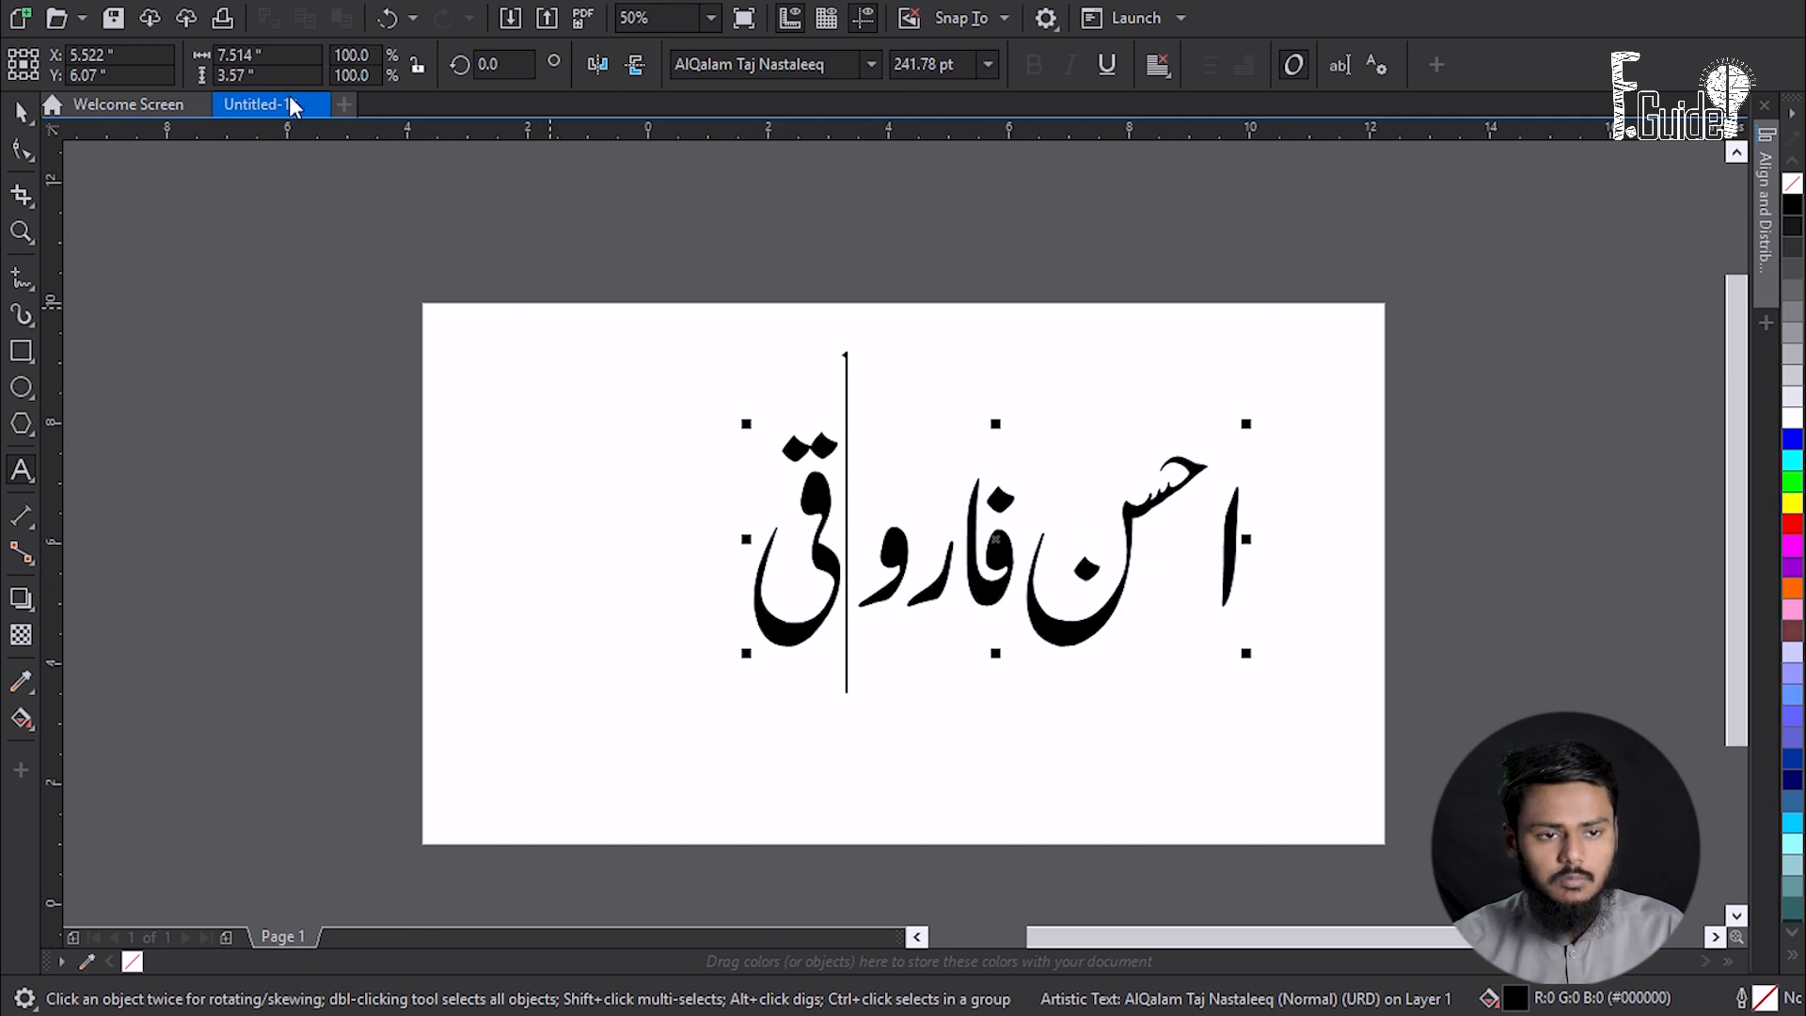
pyautogui.click(31, 114)
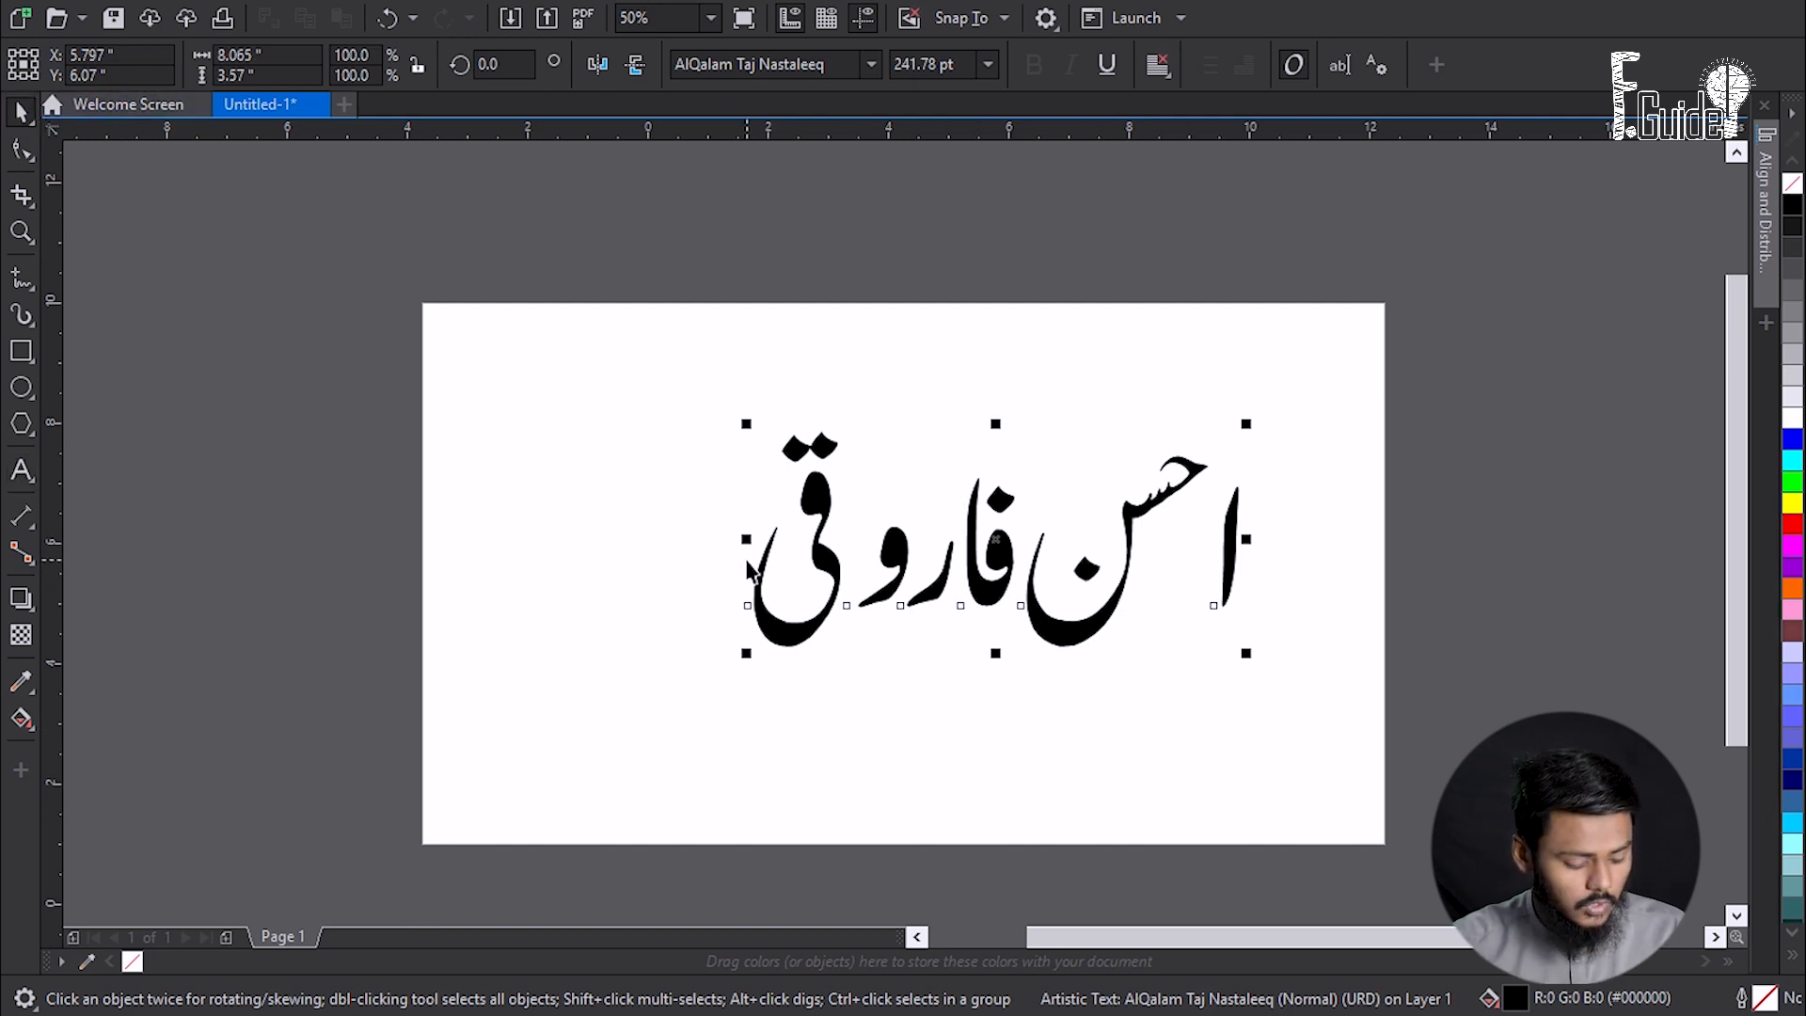
pyautogui.hotkey('ctrl', 'q')
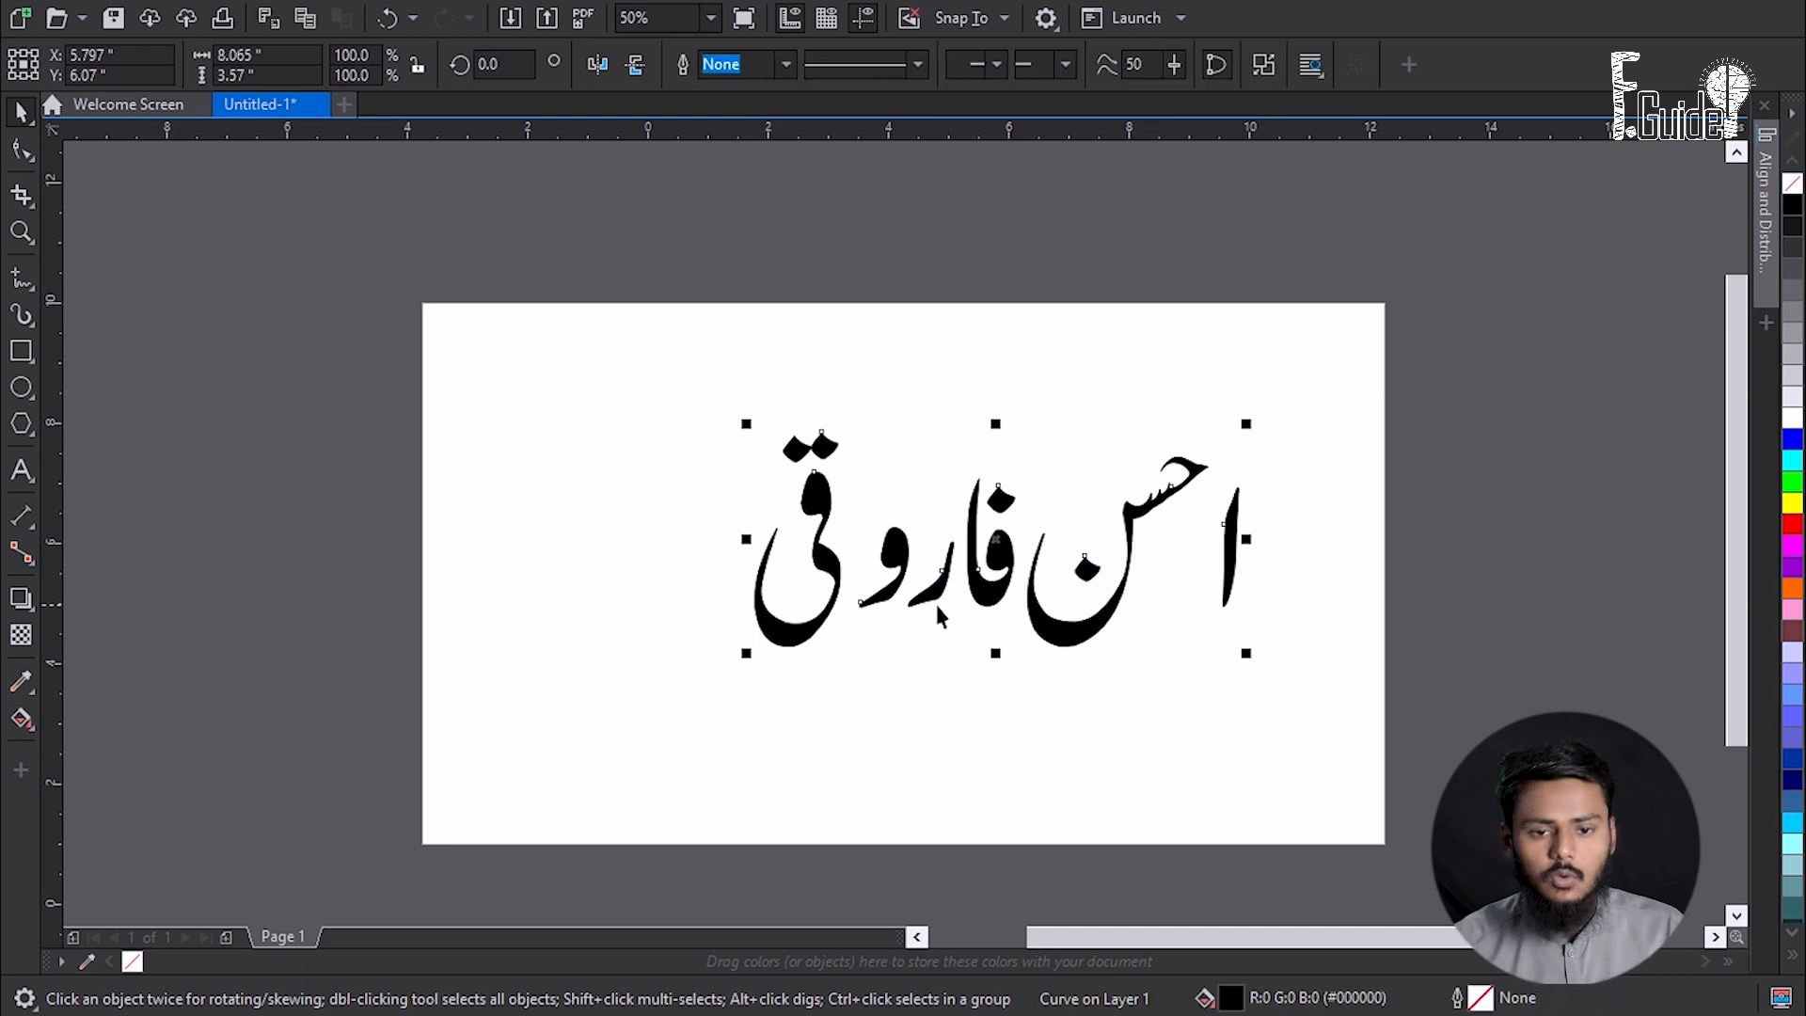
pyautogui.scroll(2, 988, 517)
pyautogui.scroll(-2, 1106, 796)
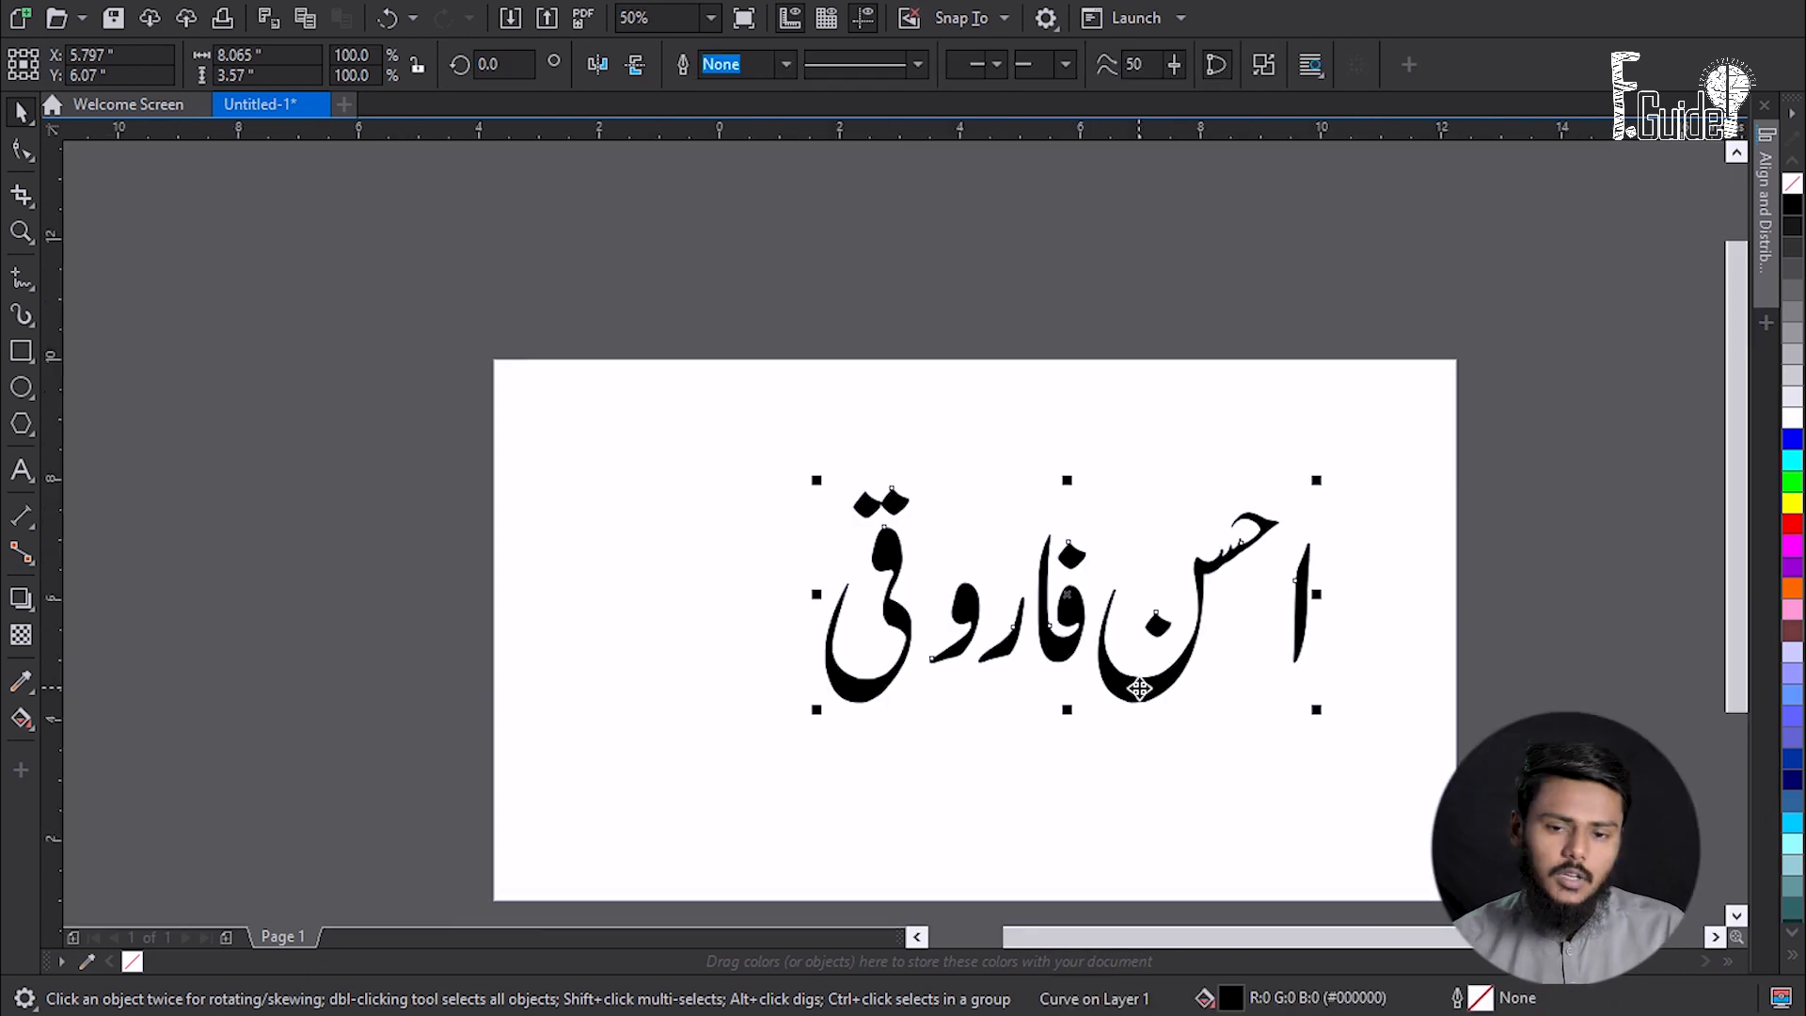
pyautogui.scroll(2, 1143, 682)
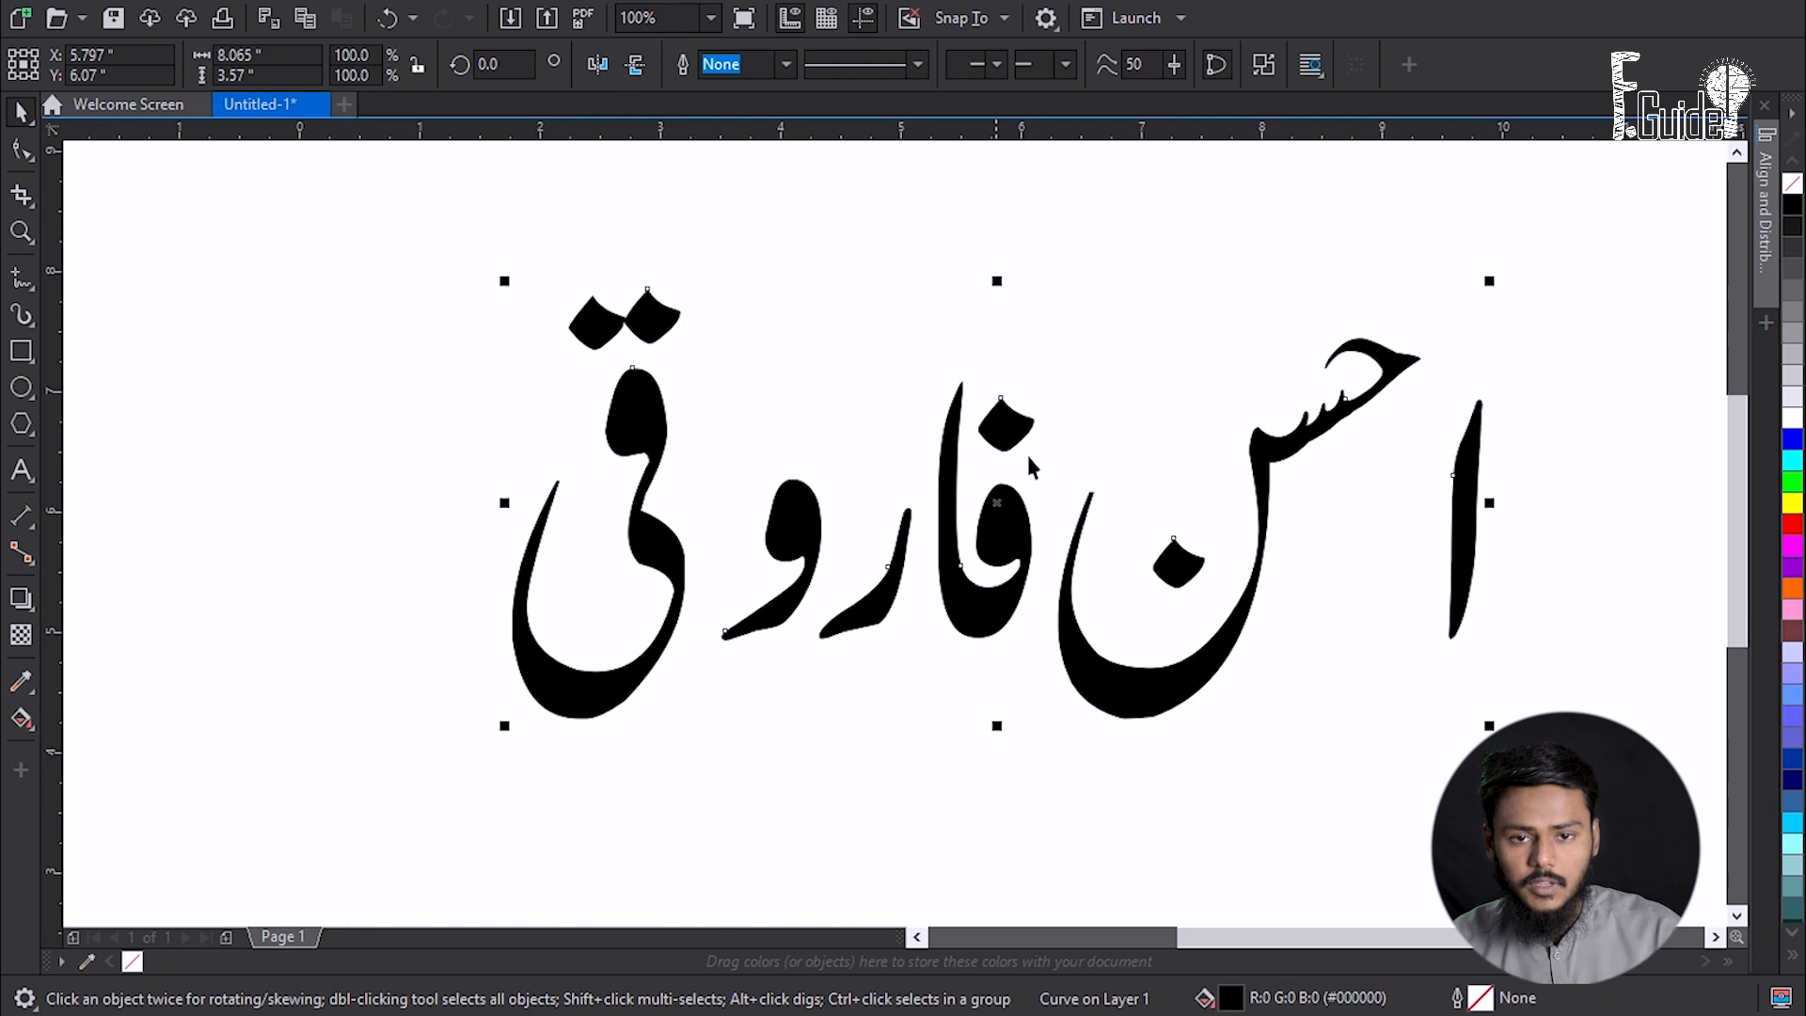
pyautogui.click(1268, 66)
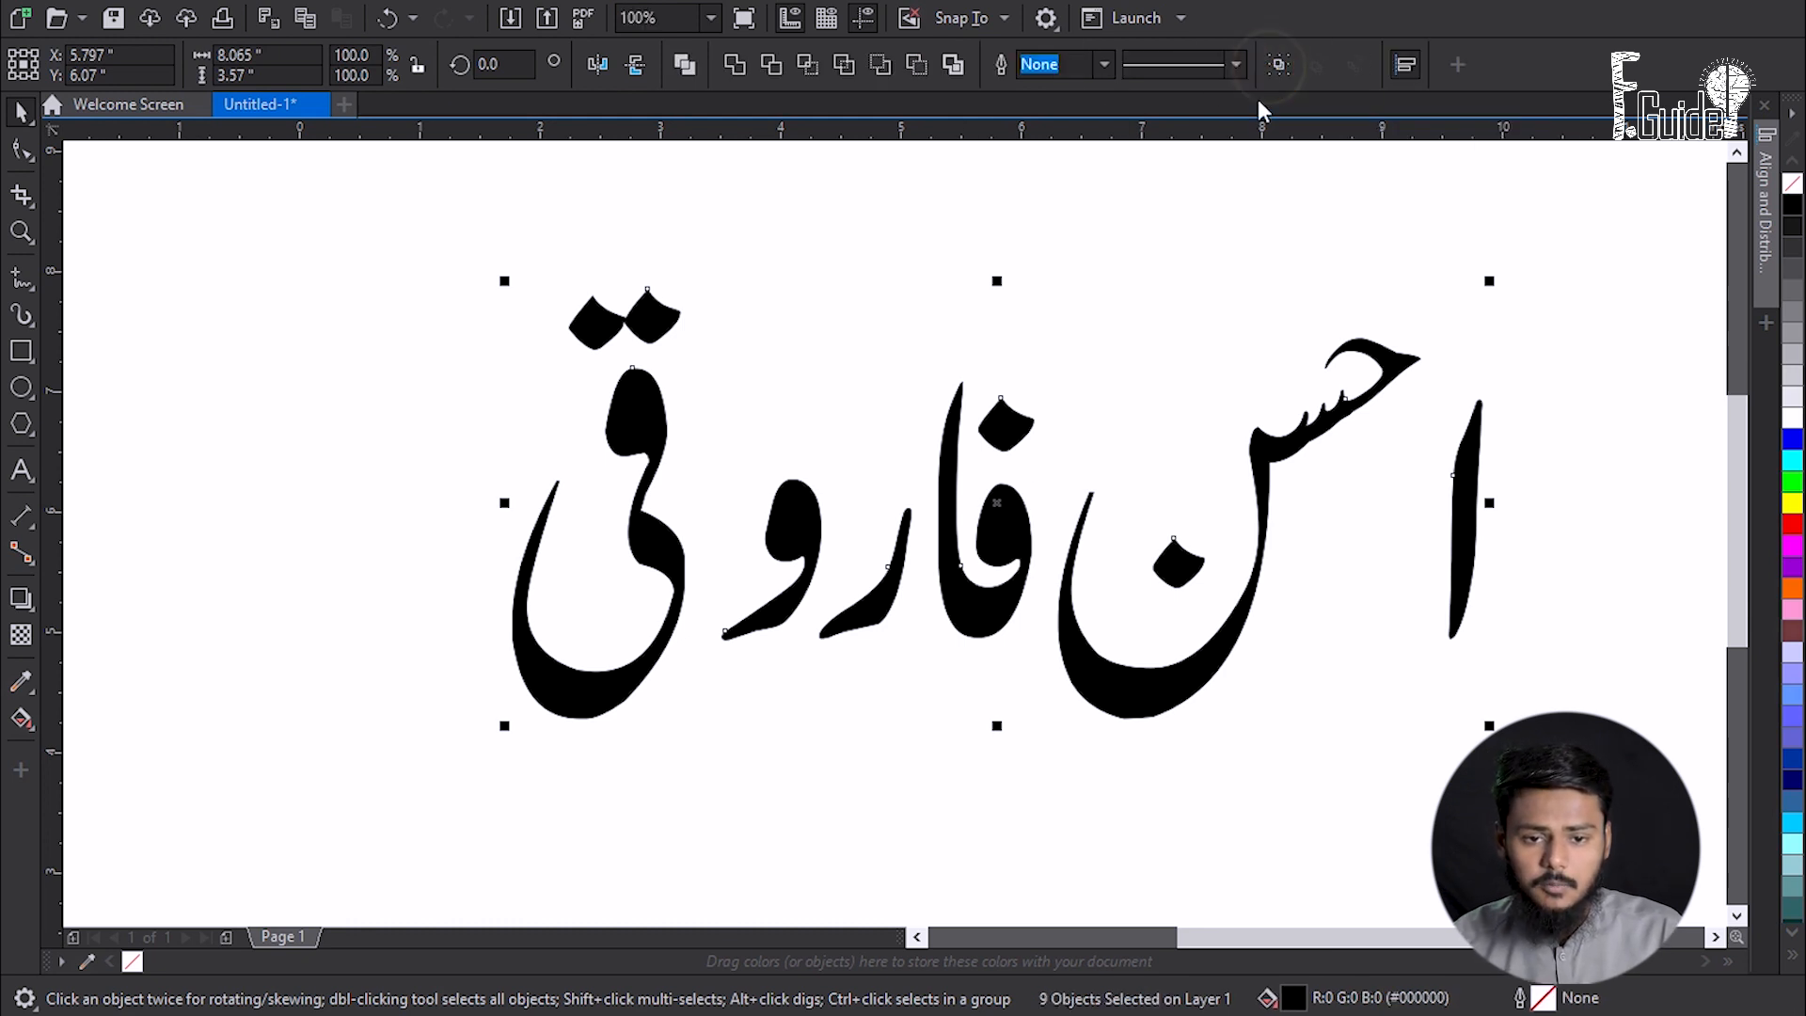
# - Tighten the spacing by moving the ن dot, alif, فا, ر and ق pieces closer together
pyautogui.click(809, 799)
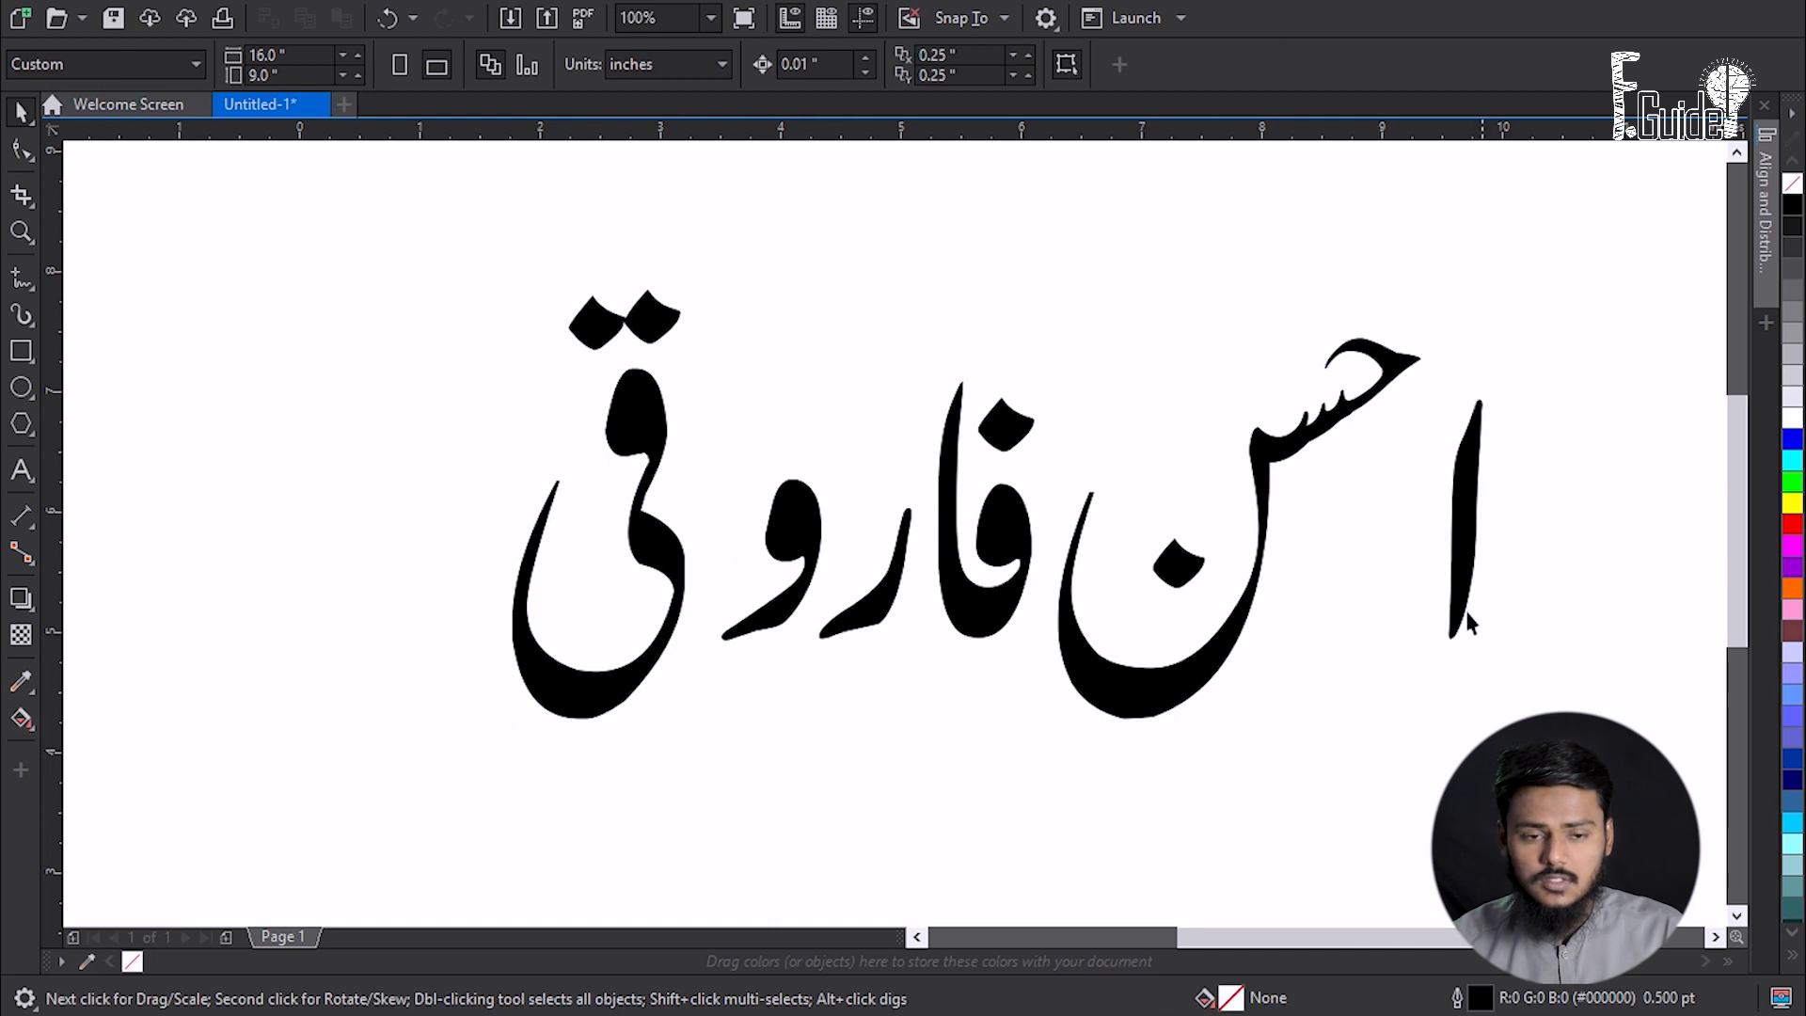
pyautogui.moveTo(1174, 573); pyautogui.dragTo(1162, 436)
pyautogui.click(1446, 531)
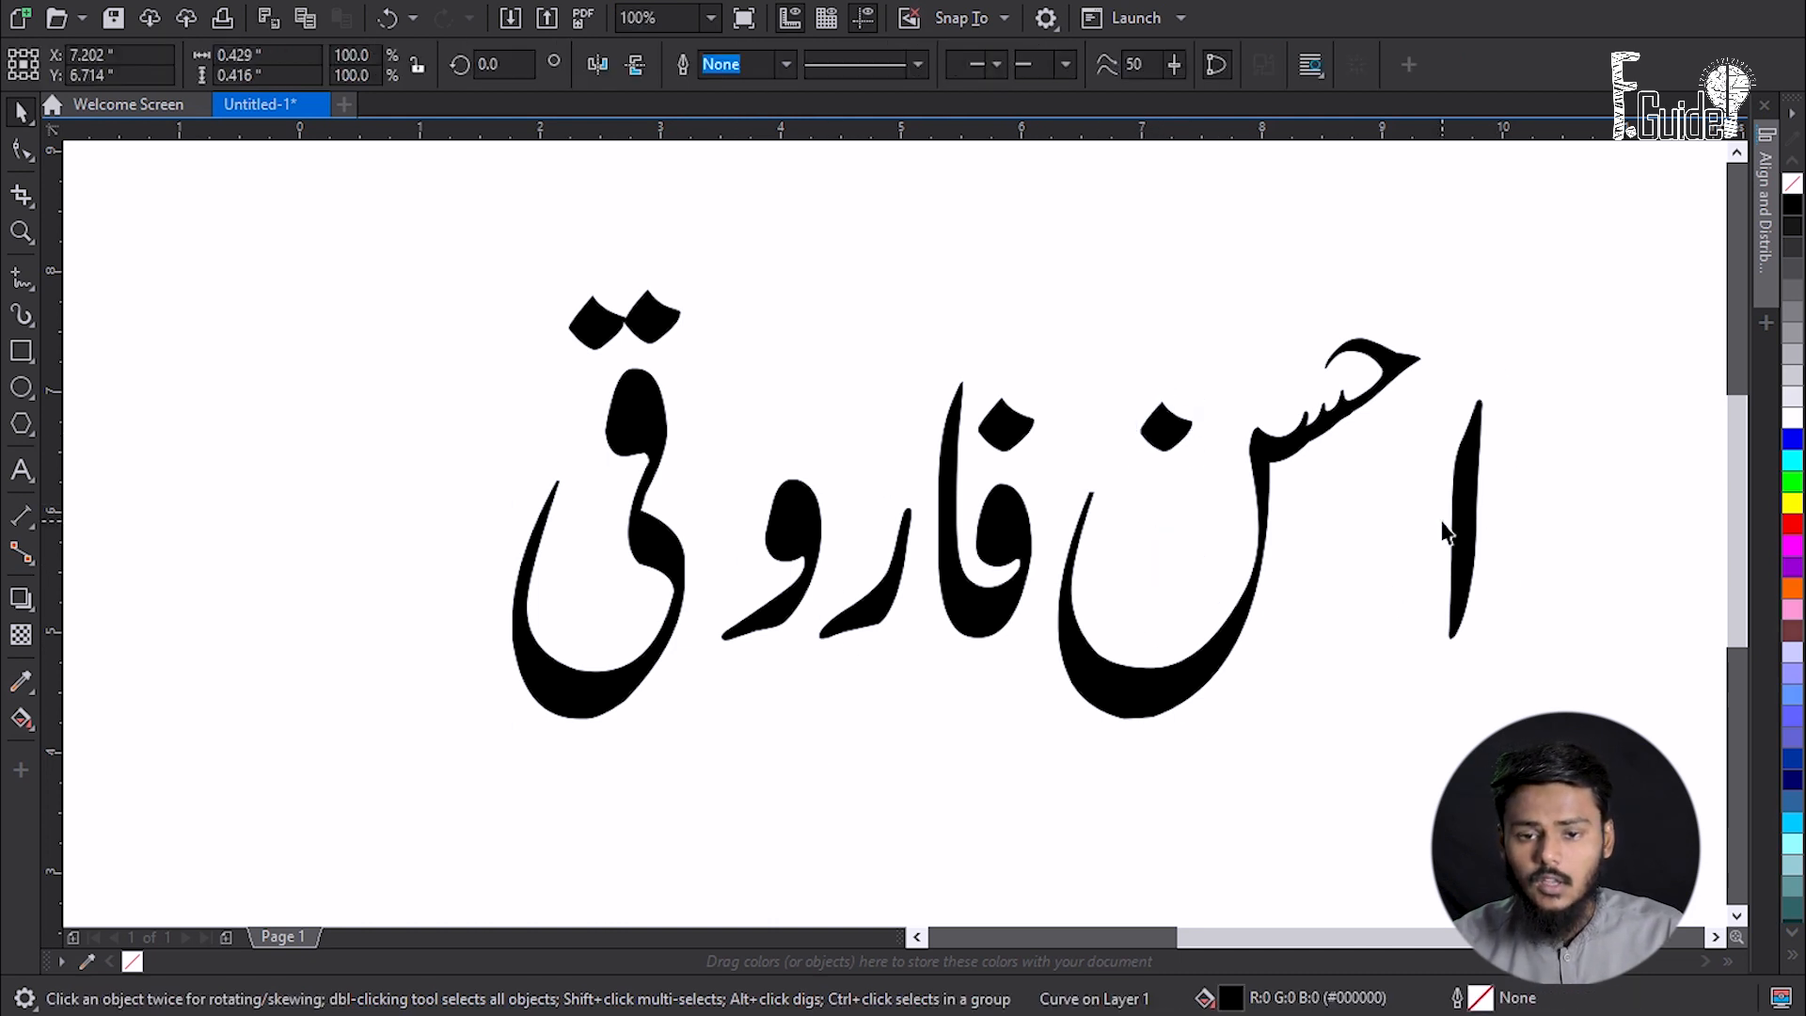
pyautogui.moveTo(1458, 526); pyautogui.dragTo(1392, 528)
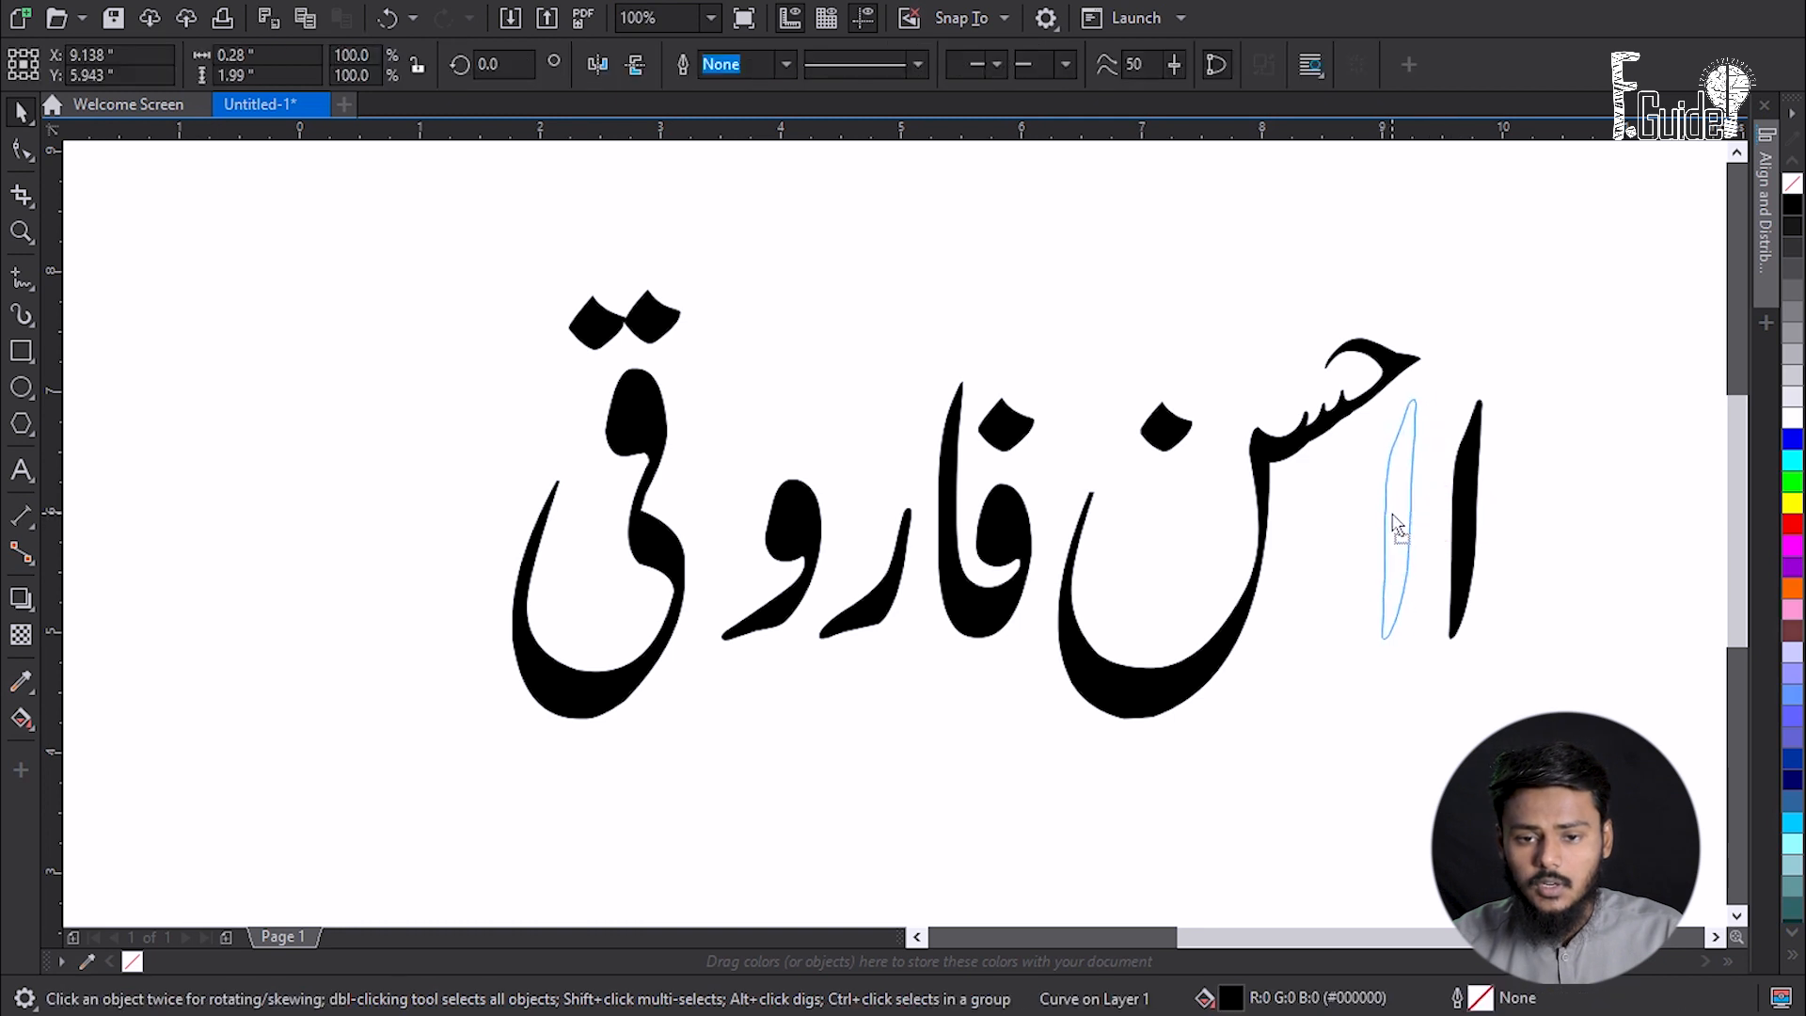
pyautogui.click(1269, 741)
pyautogui.moveTo(1038, 674); pyautogui.dragTo(990, 624)
pyautogui.moveTo(845, 621); pyautogui.dragTo(842, 562)
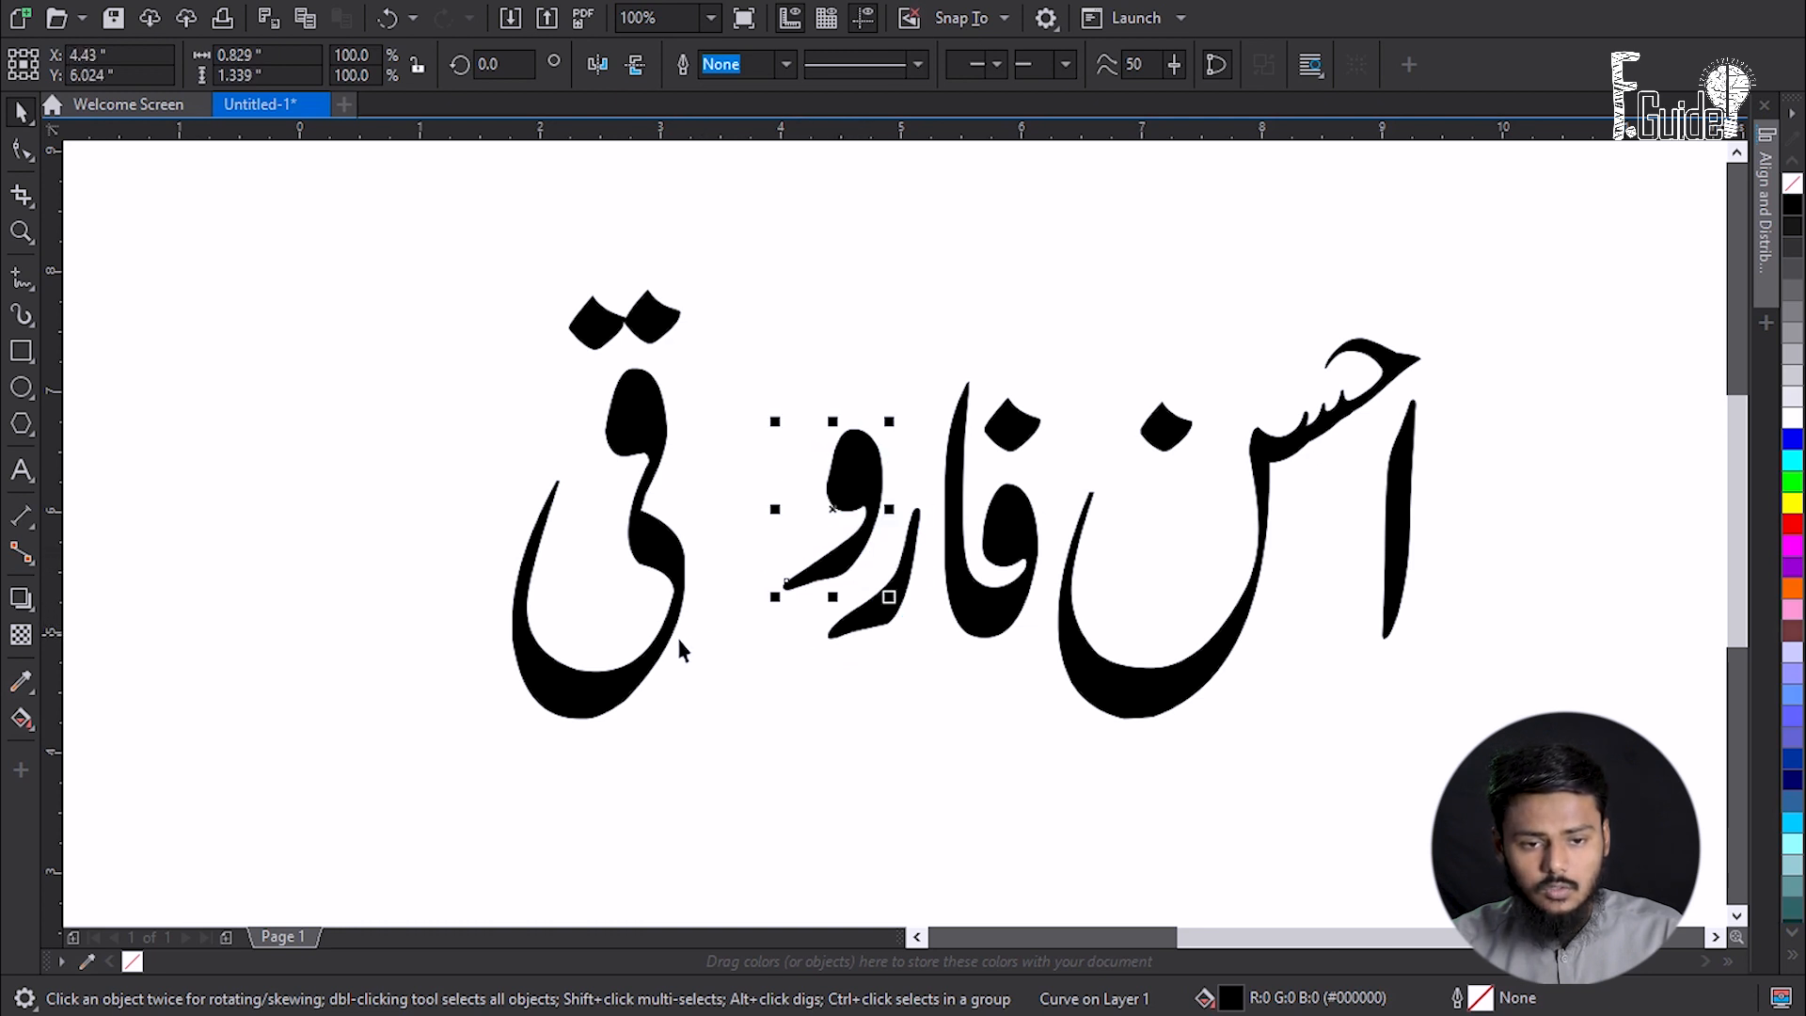
pyautogui.moveTo(443, 242); pyautogui.dragTo(717, 752)
pyautogui.moveTo(598, 696); pyautogui.dragTo(682, 696)
pyautogui.click(842, 724)
# - Shift the whole calligraphy up and right, then weld the فاروقی pieces into one shape
pyautogui.scroll(-1, 703, 357)
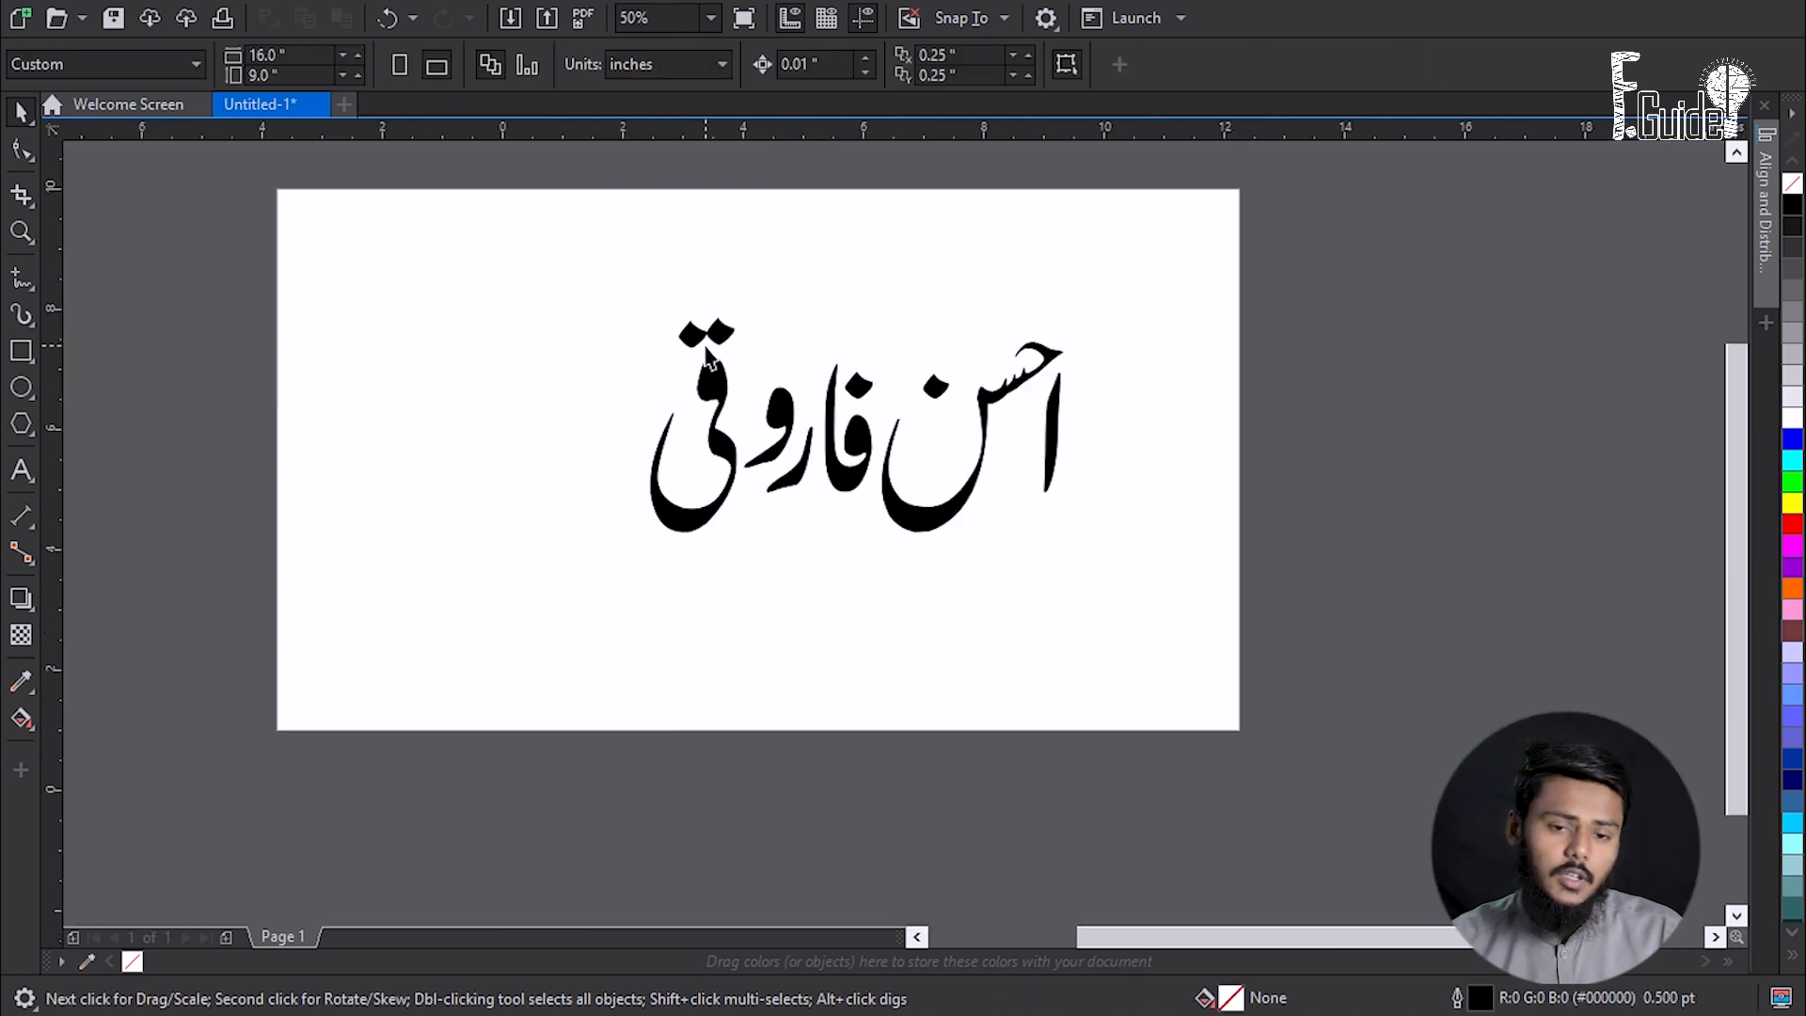
pyautogui.scroll(1, 883, 326)
pyautogui.hotkey('ctrl', 'a')
pyautogui.click(918, 316)
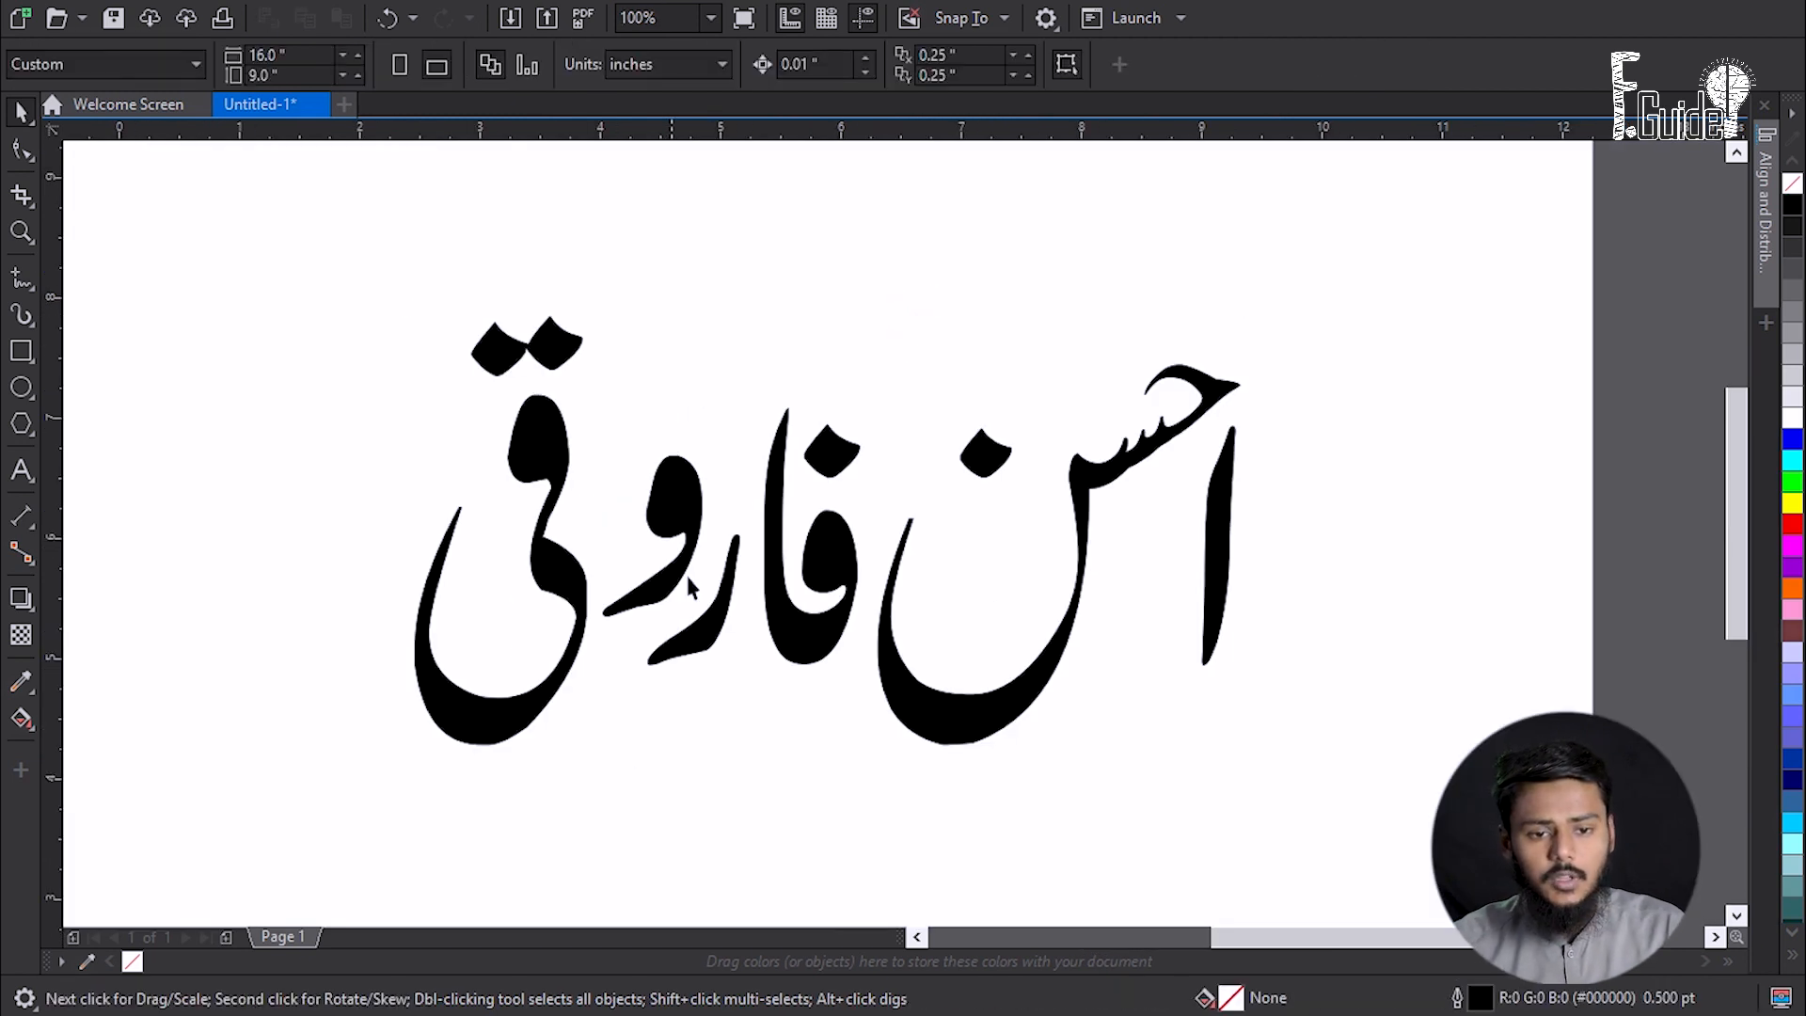
pyautogui.scroll(-1, 764, 463)
pyautogui.scroll(1, 764, 463)
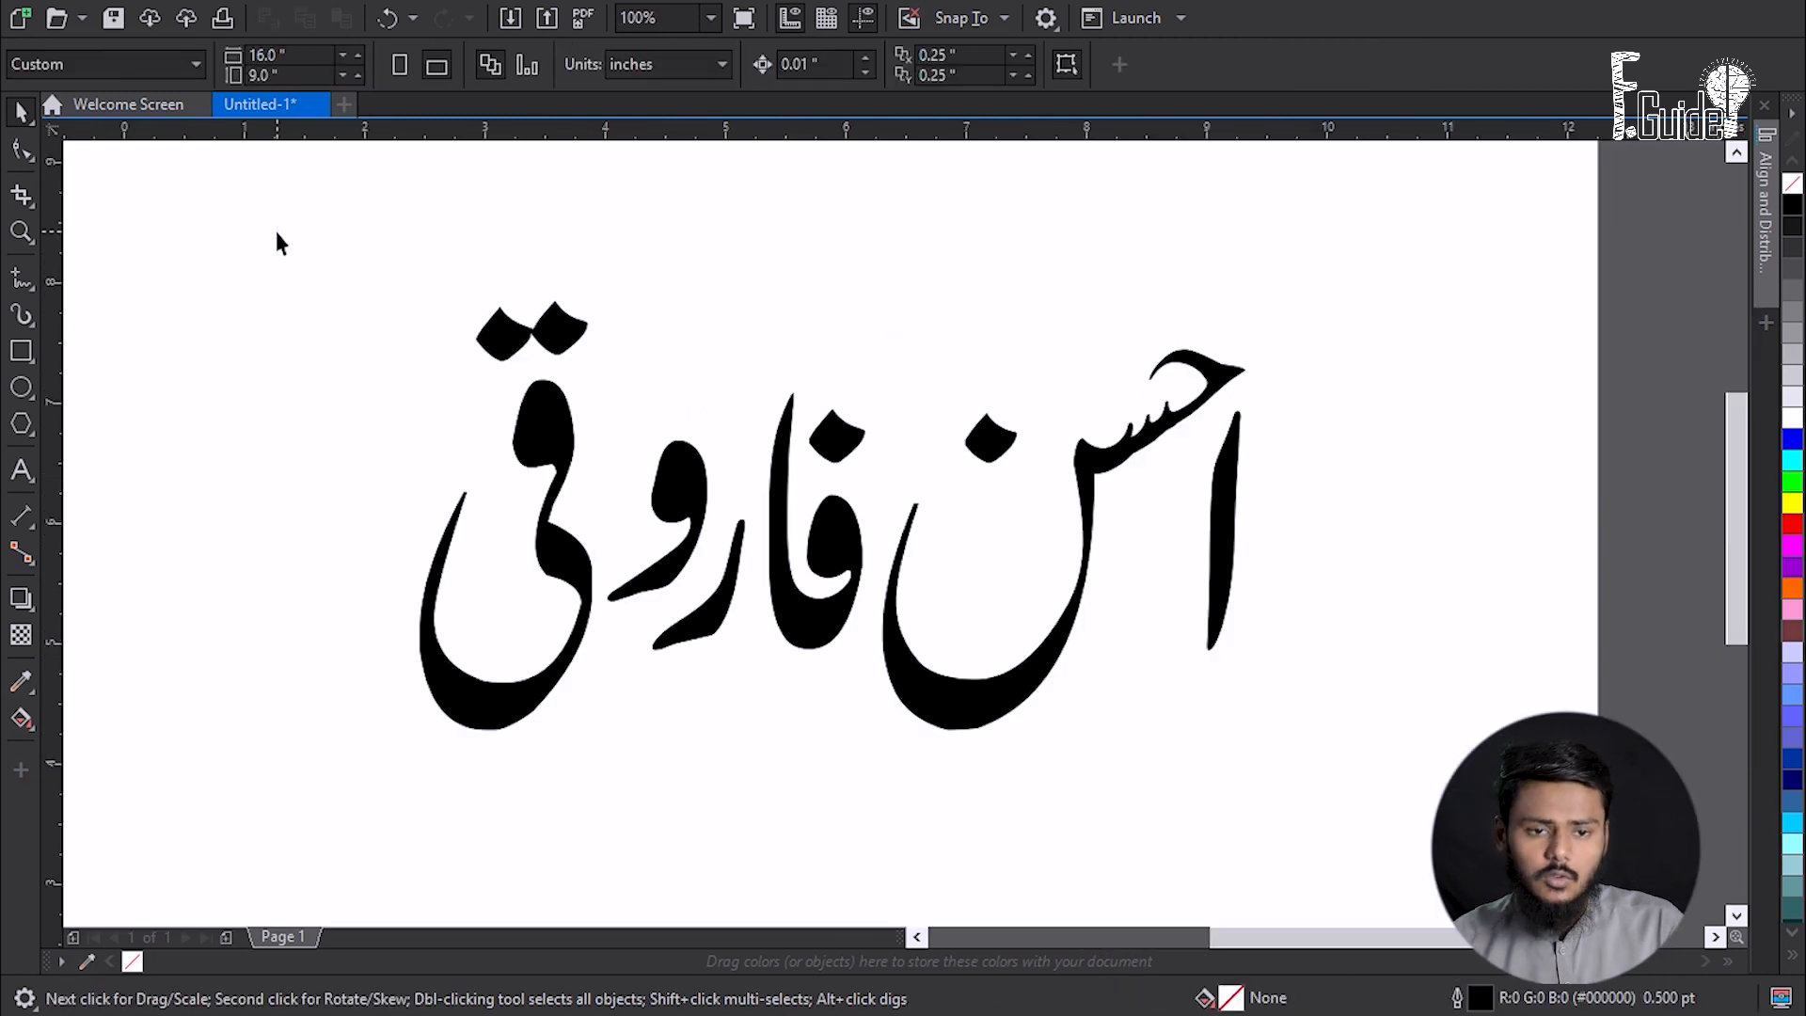
pyautogui.moveTo(286, 199); pyautogui.dragTo(1411, 743)
pyautogui.moveTo(847, 529); pyautogui.dragTo(858, 491)
pyautogui.click(367, 300)
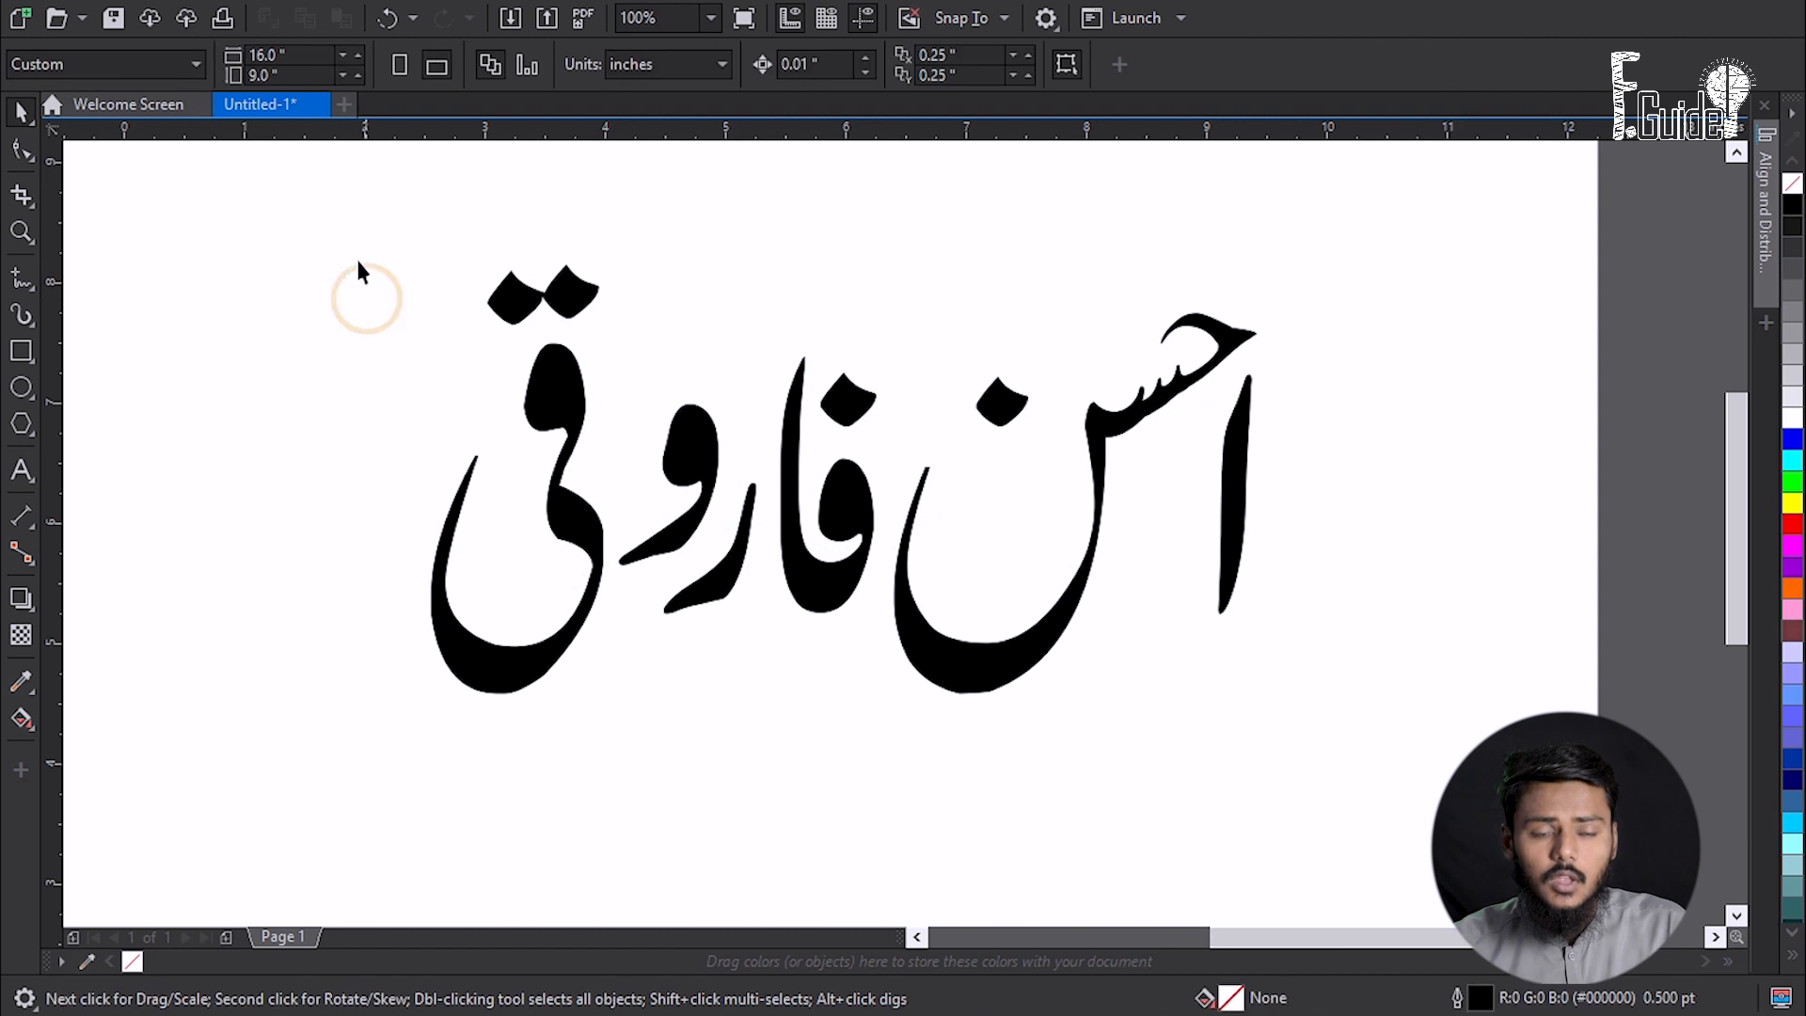
pyautogui.moveTo(323, 210); pyautogui.dragTo(909, 798)
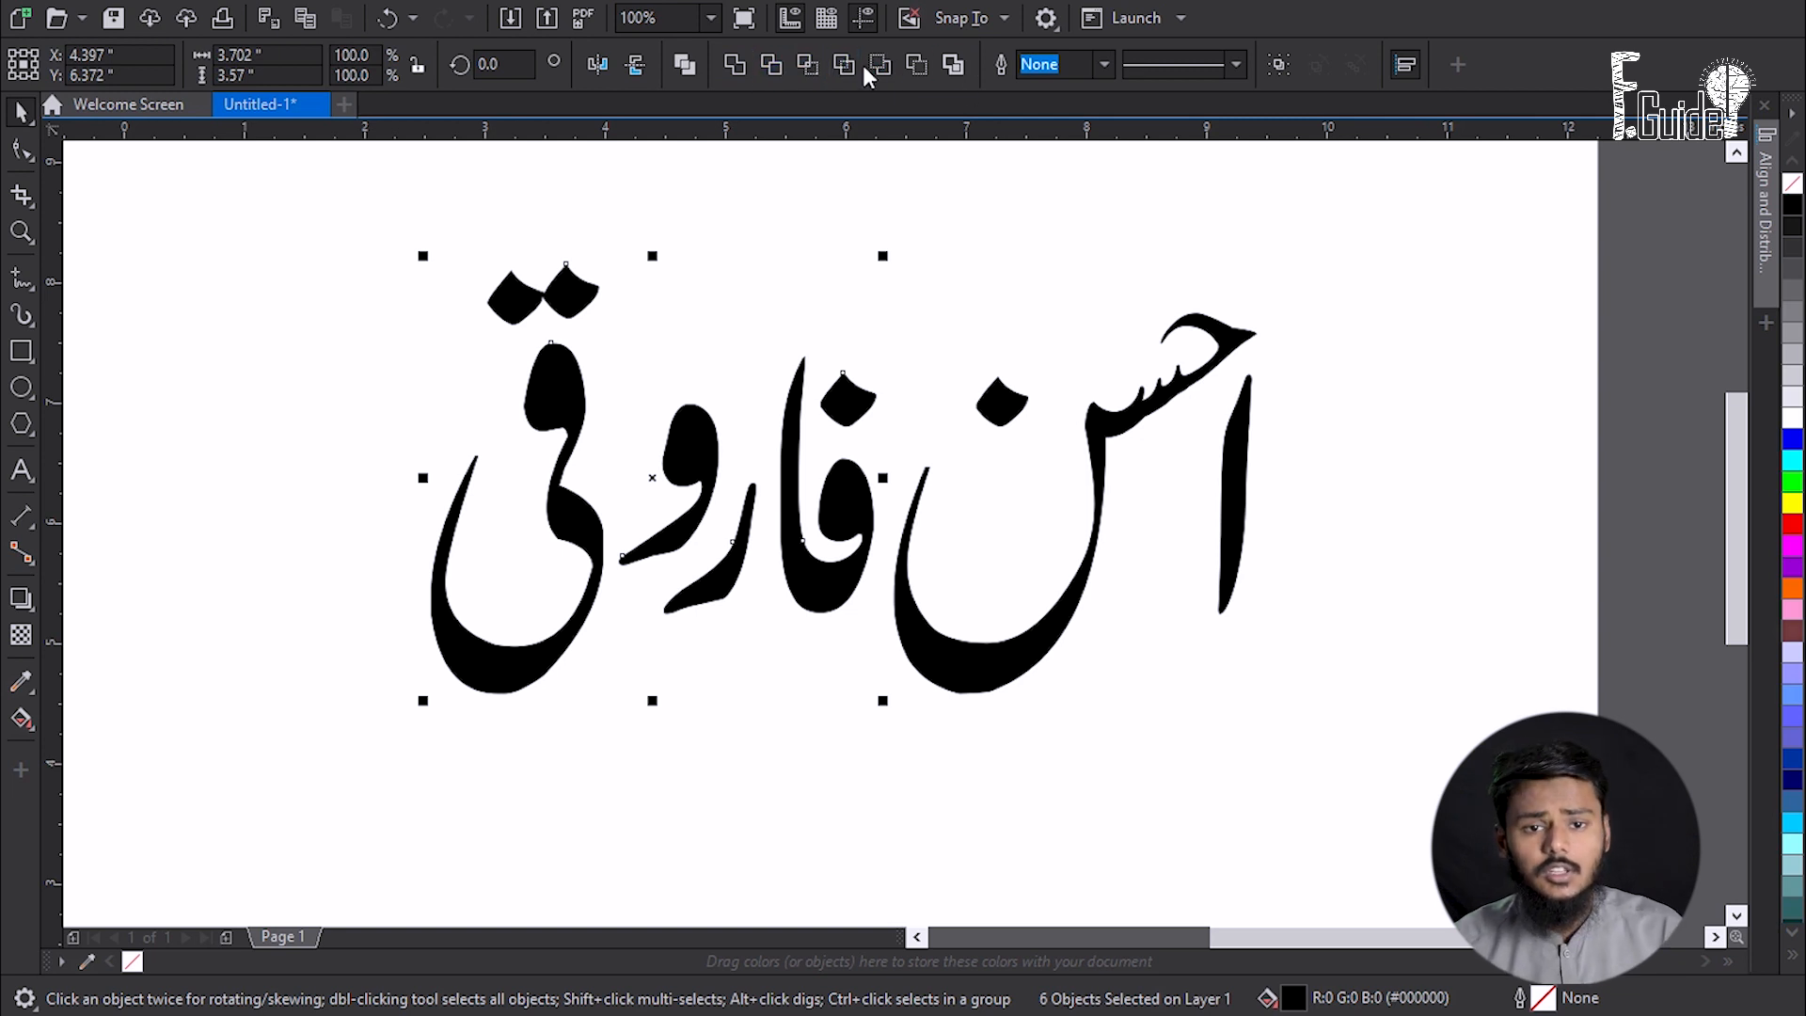
pyautogui.click(742, 64)
pyautogui.moveTo(545, 388); pyautogui.dragTo(331, 372)
pyautogui.moveTo(334, 368); pyautogui.dragTo(624, 348)
pyautogui.moveTo(577, 636); pyautogui.dragTo(441, 621)
pyautogui.click(508, 753)
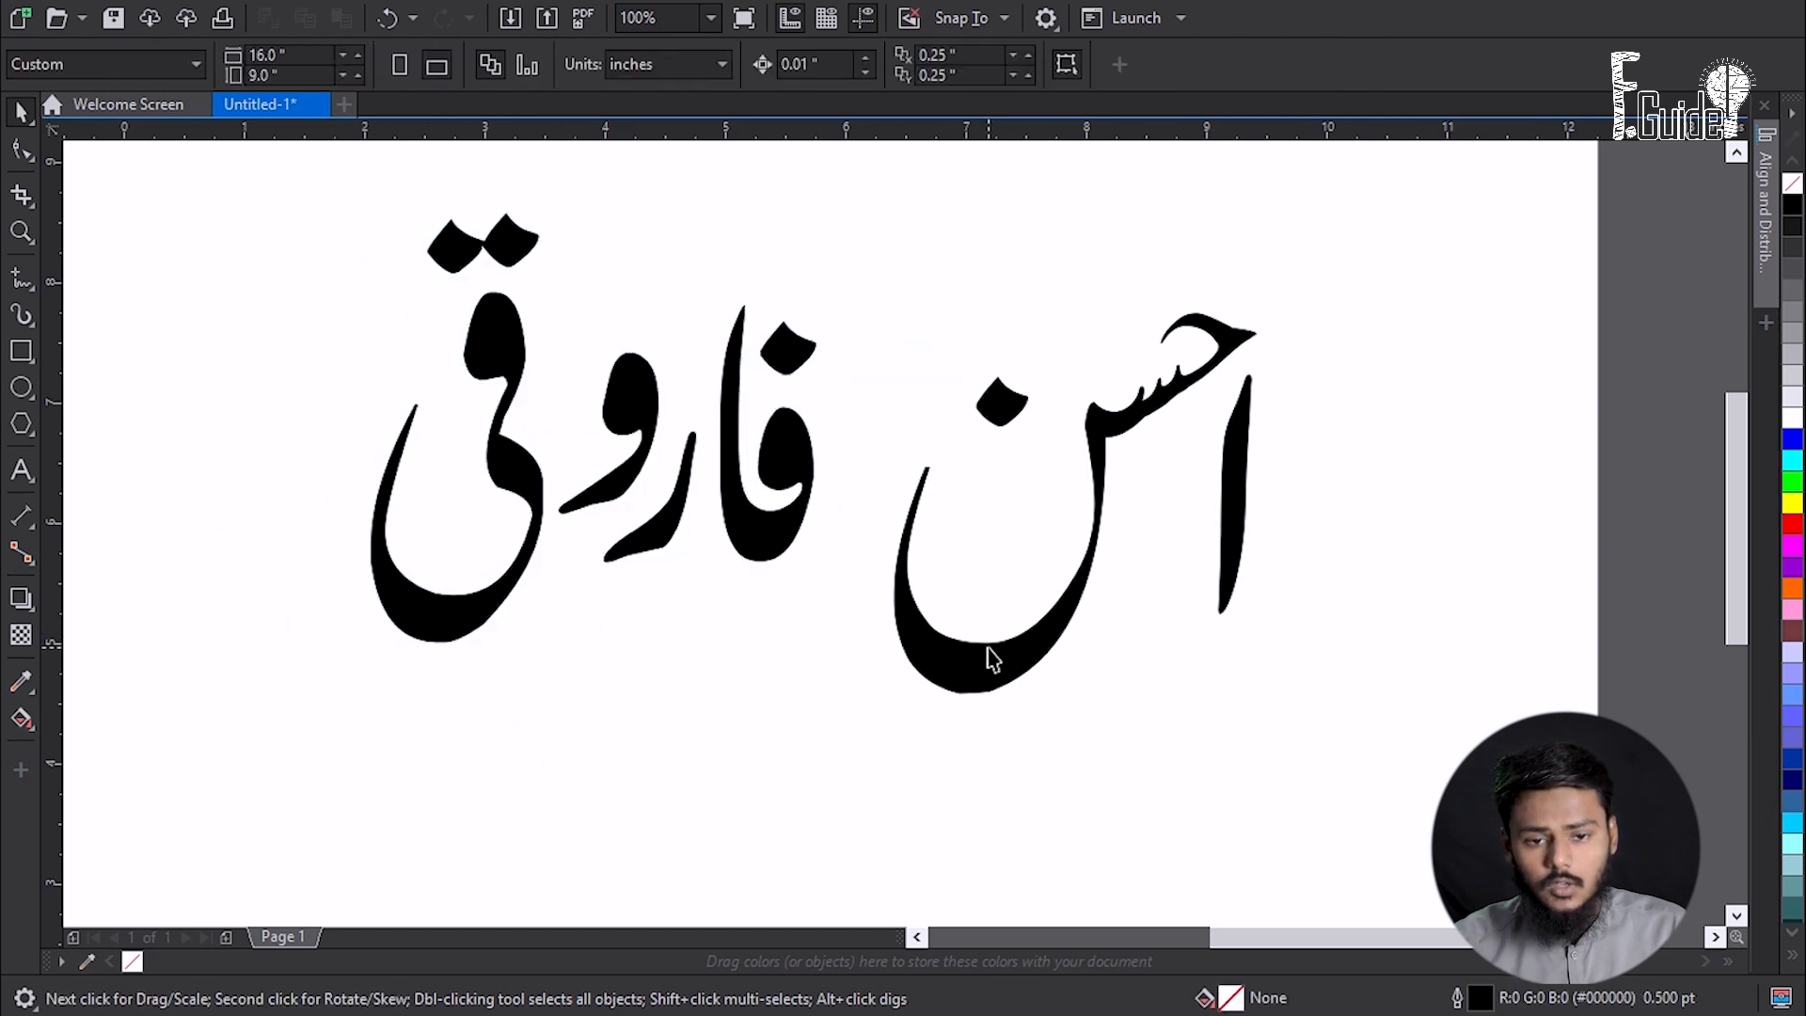
pyautogui.moveTo(993, 664); pyautogui.dragTo(1027, 604)
pyautogui.moveTo(1002, 408); pyautogui.dragTo(1005, 358)
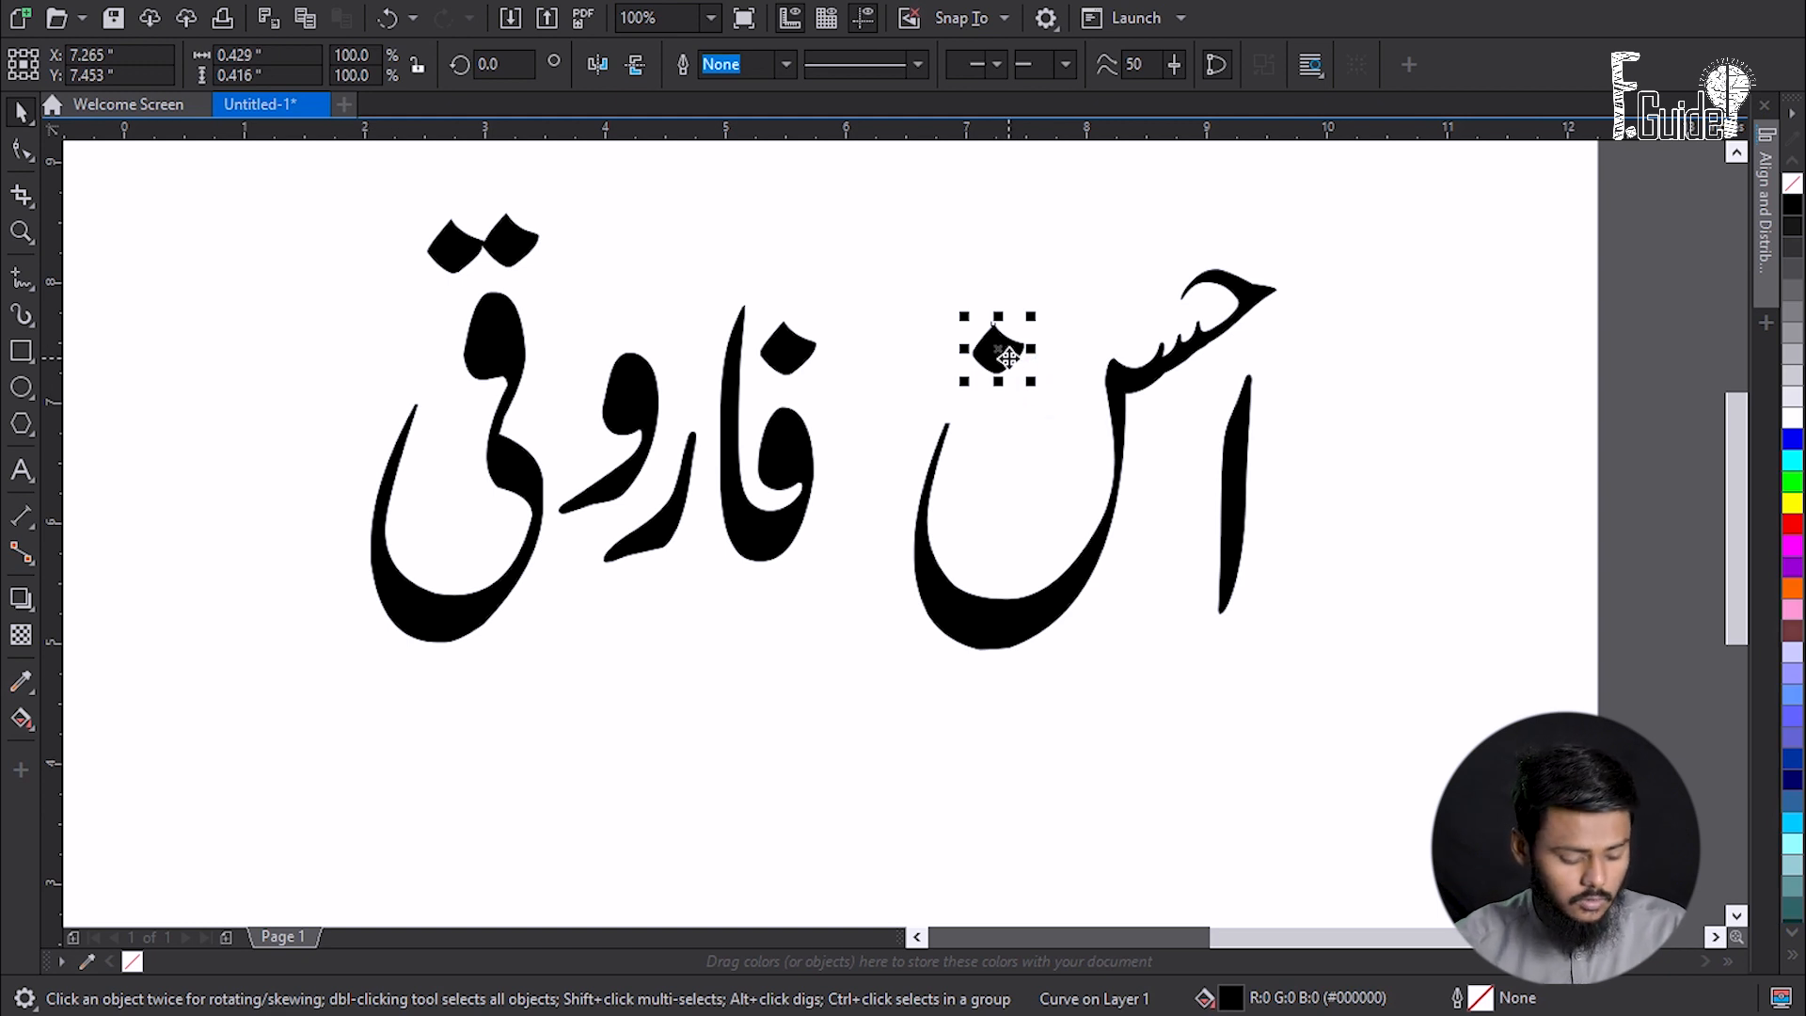
pyautogui.hotkey('ctrl', 'z')
pyautogui.hotkey('ctrl', 'z')
pyautogui.hotkey('ctrl', 'z')
pyautogui.hotkey('ctrl', 'z')
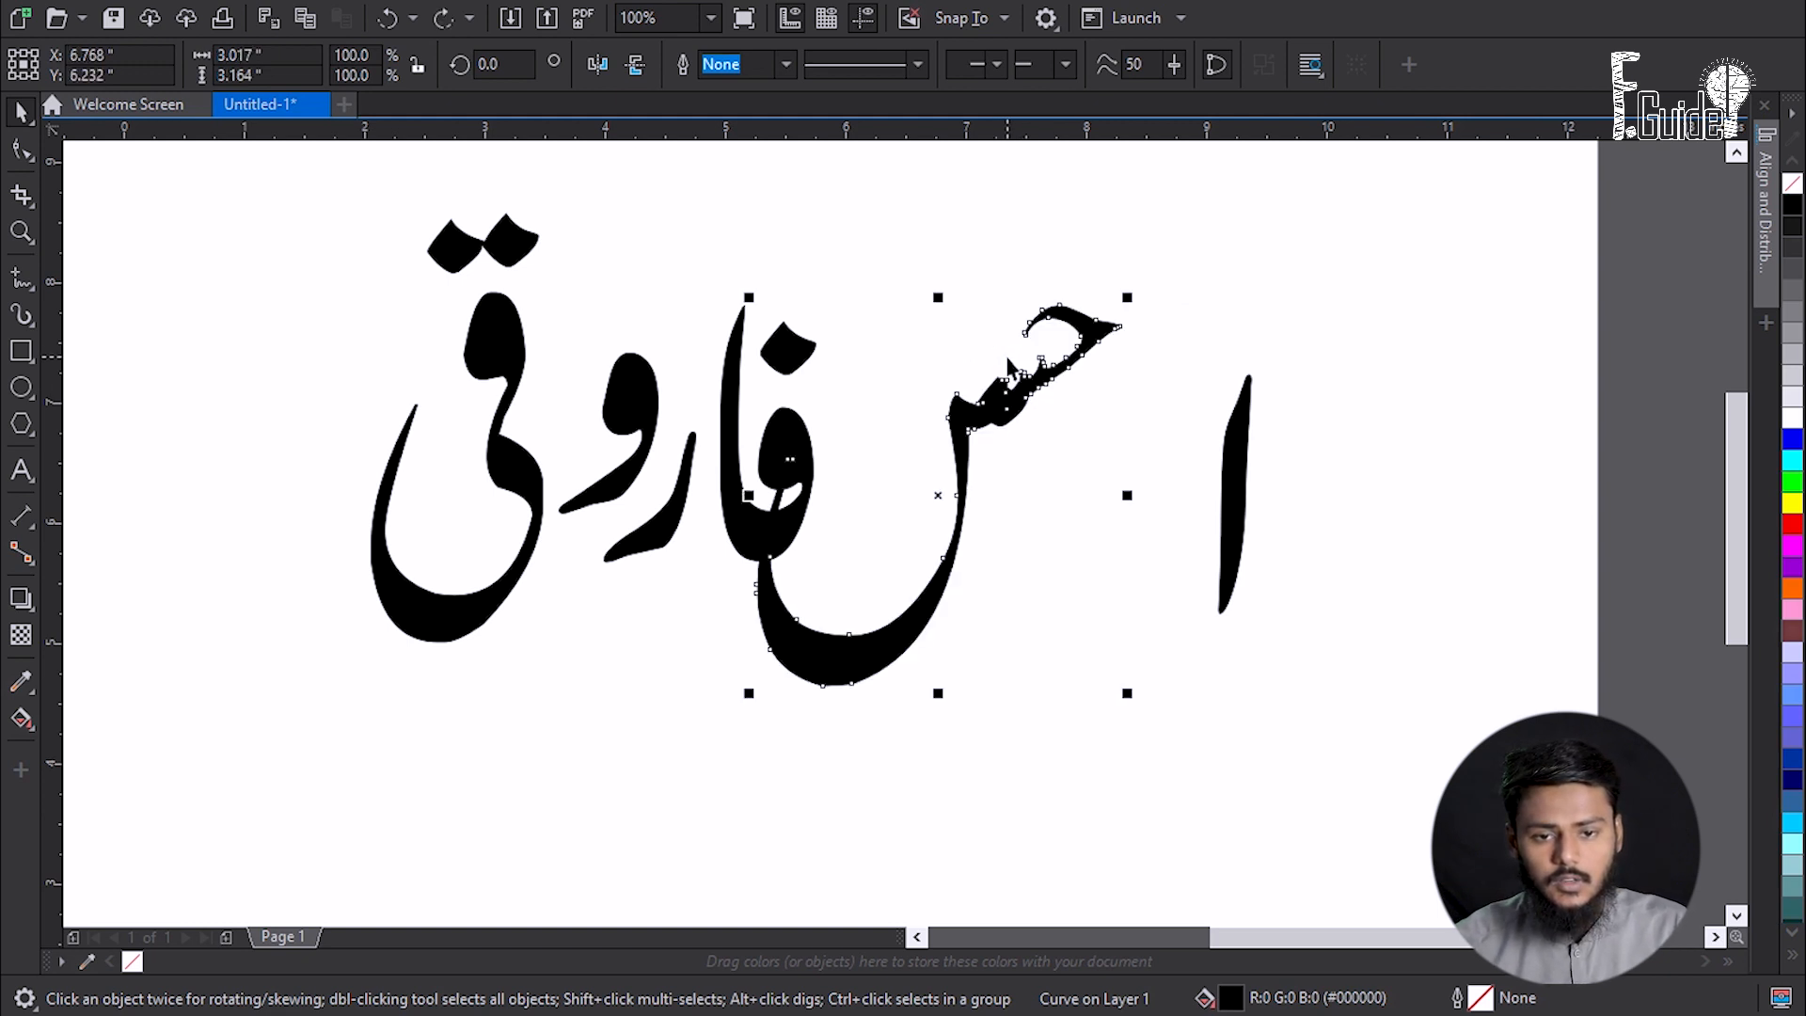
pyautogui.click(854, 241)
pyautogui.moveTo(831, 209); pyautogui.dragTo(1361, 748)
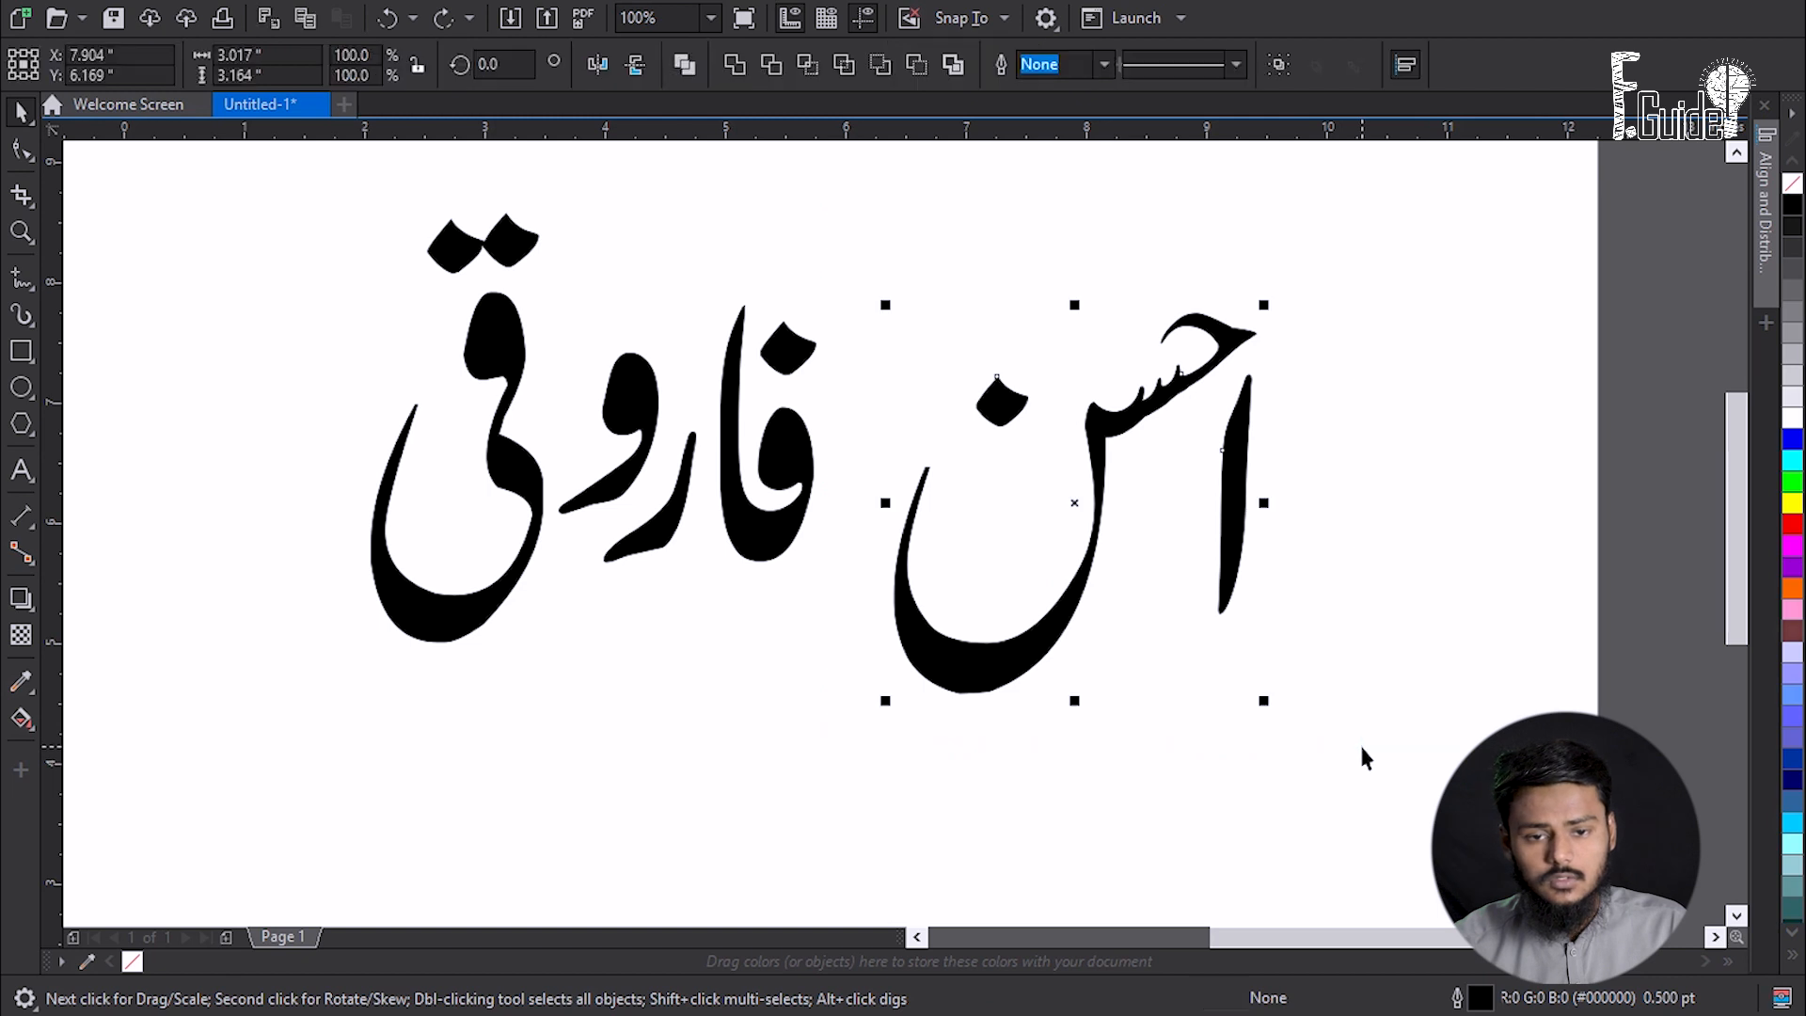
pyautogui.click(735, 59)
pyautogui.click(871, 686)
# - Shrink فاروقی to about 55%, tuck it beside احسن, and select both words
pyautogui.moveTo(935, 656); pyautogui.dragTo(922, 565)
pyautogui.moveTo(750, 519); pyautogui.dragTo(716, 499)
pyautogui.moveTo(910, 587); pyautogui.dragTo(830, 662)
pyautogui.click(404, 588)
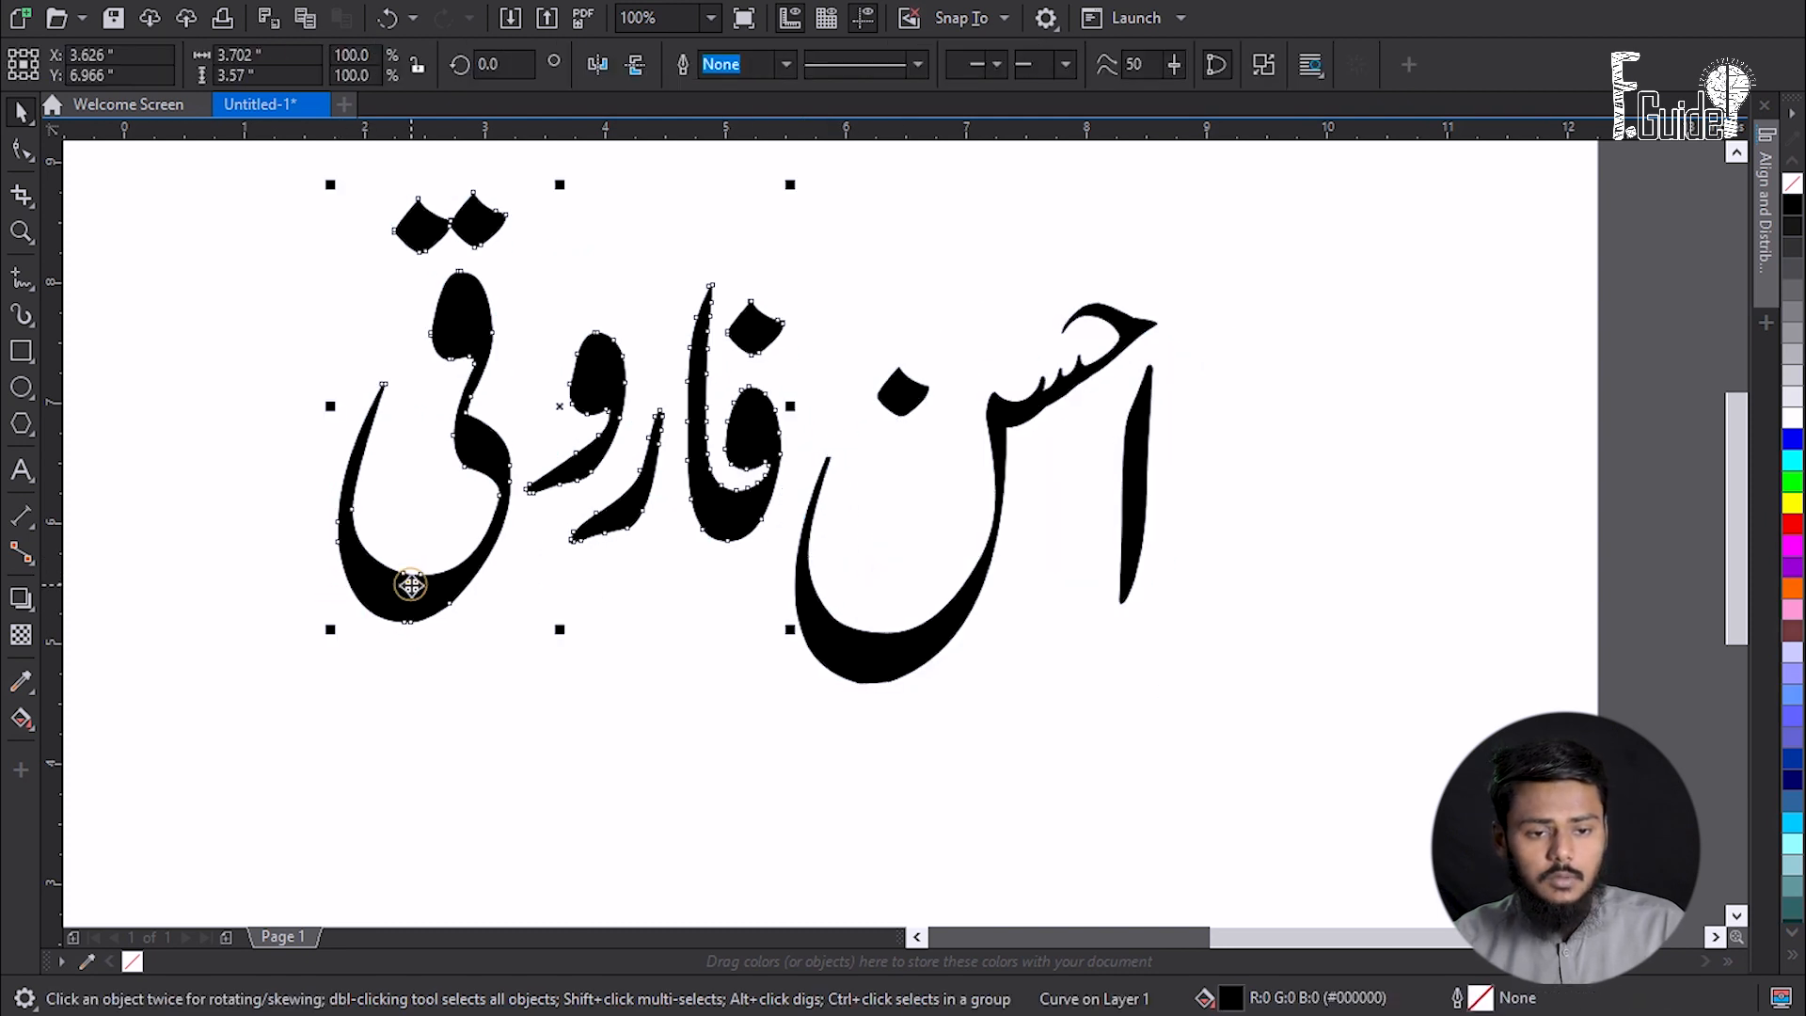
pyautogui.moveTo(325, 637); pyautogui.dragTo(666, 463)
pyautogui.scroll(-1, 666, 463)
pyautogui.click(573, 490)
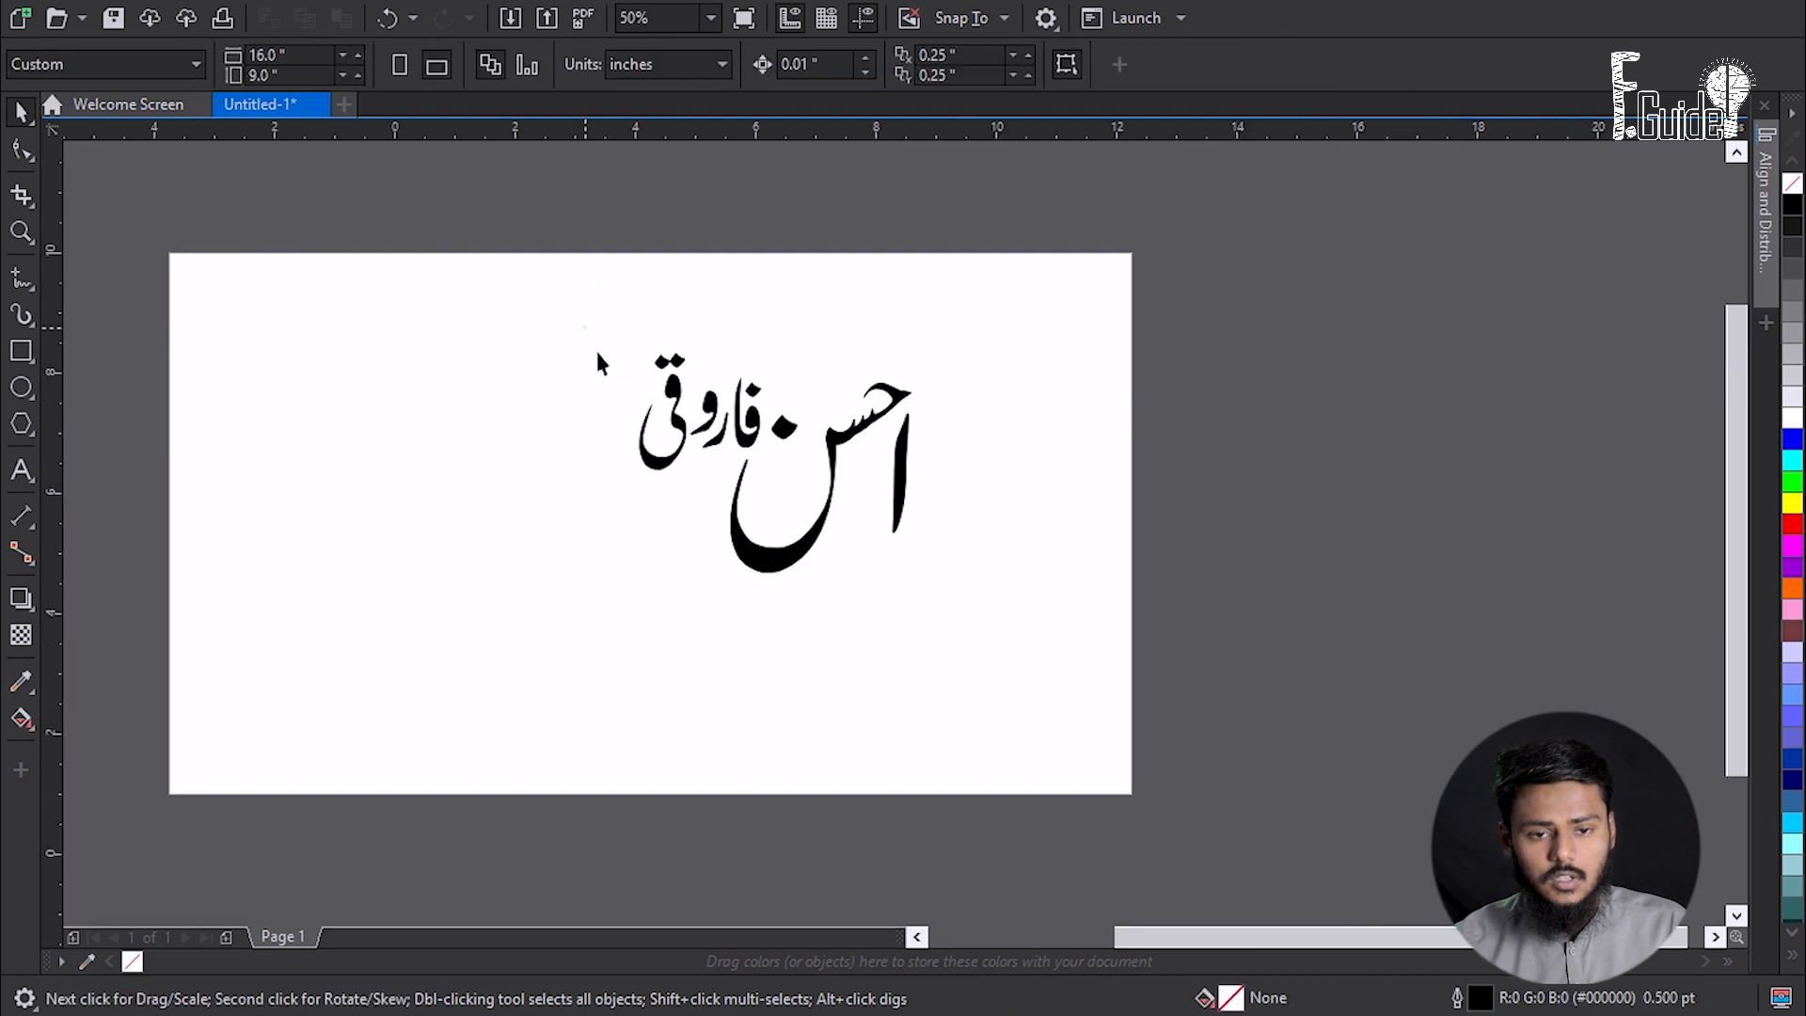
pyautogui.moveTo(595, 342); pyautogui.dragTo(1089, 781)
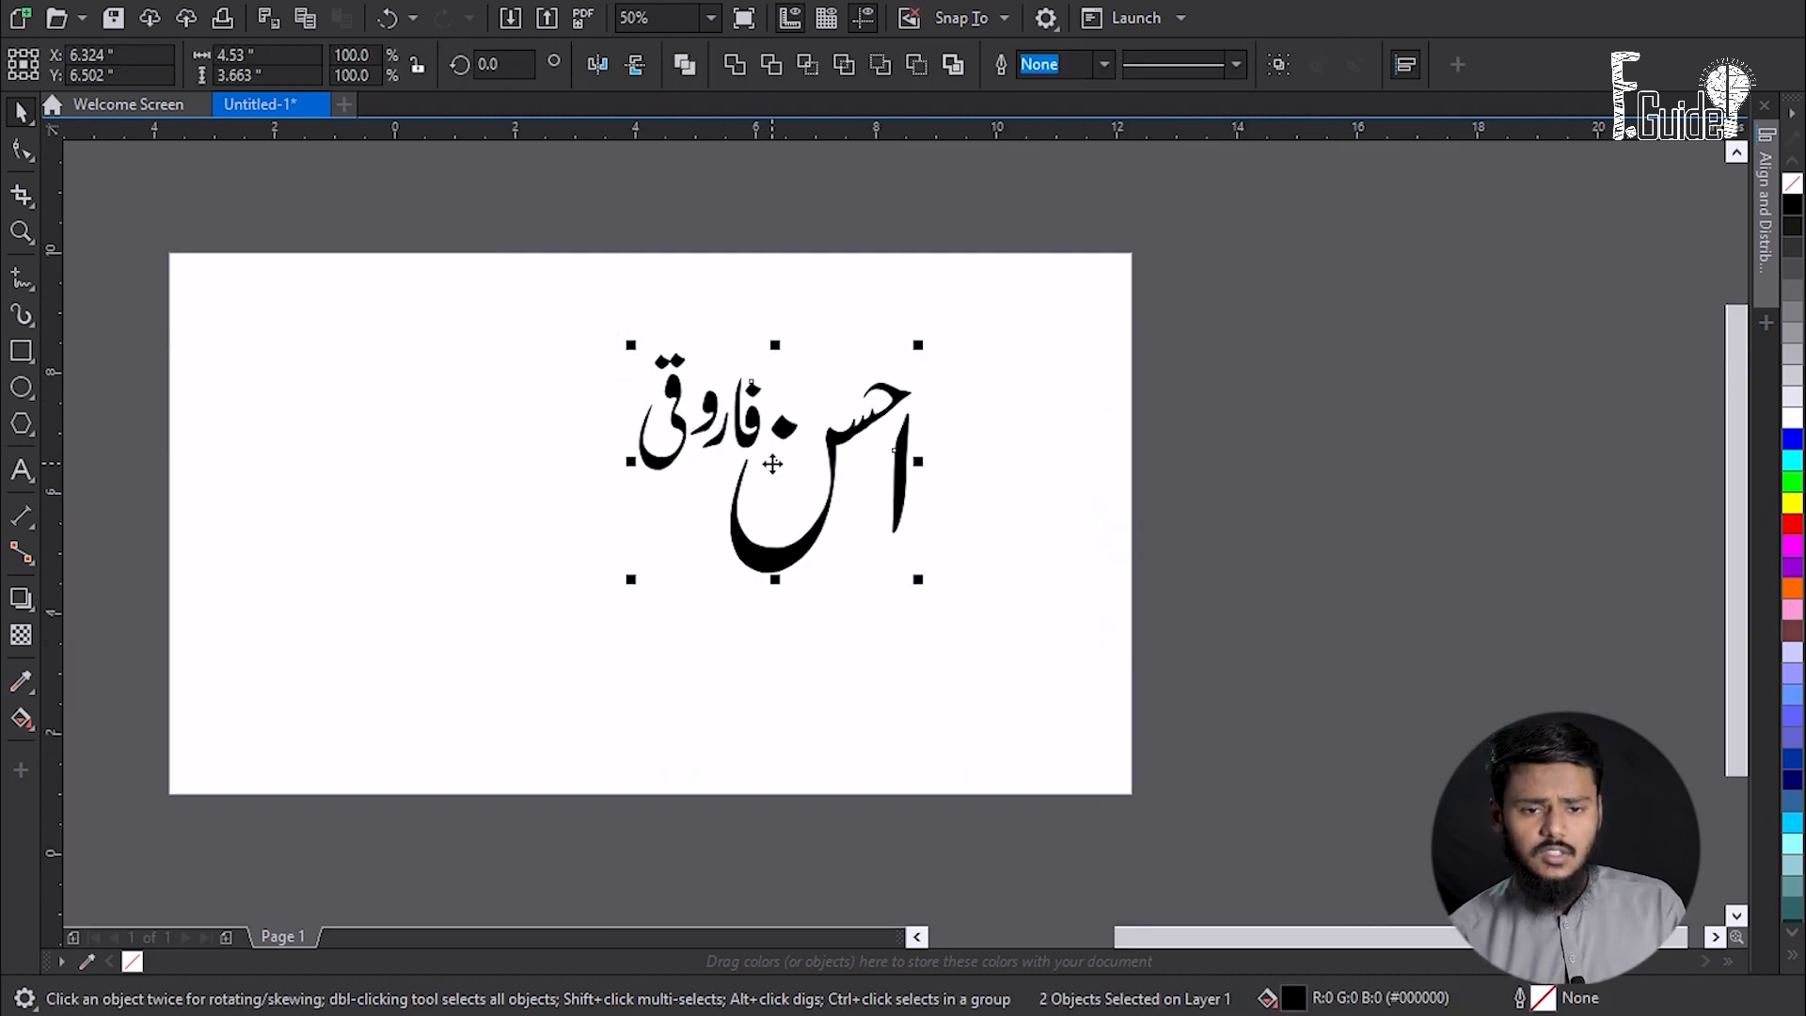
pyautogui.moveTo(597, 290); pyautogui.dragTo(950, 659)
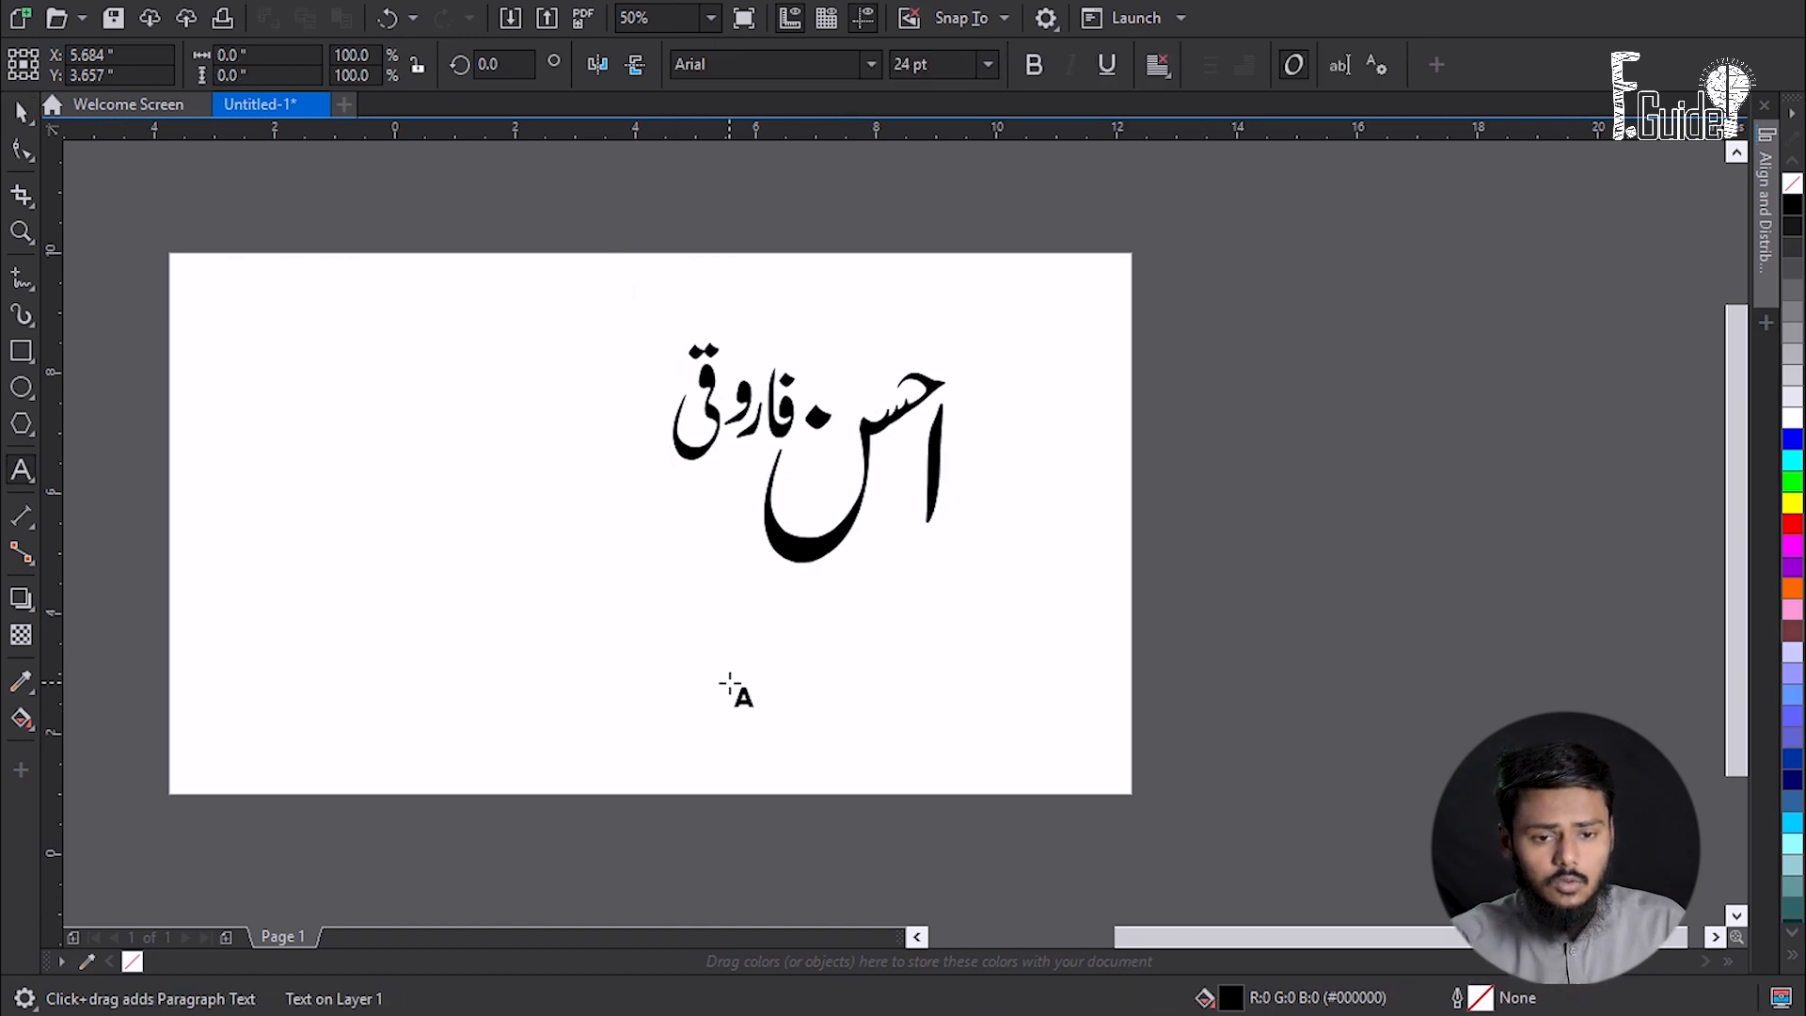
pyautogui.click(770, 639)
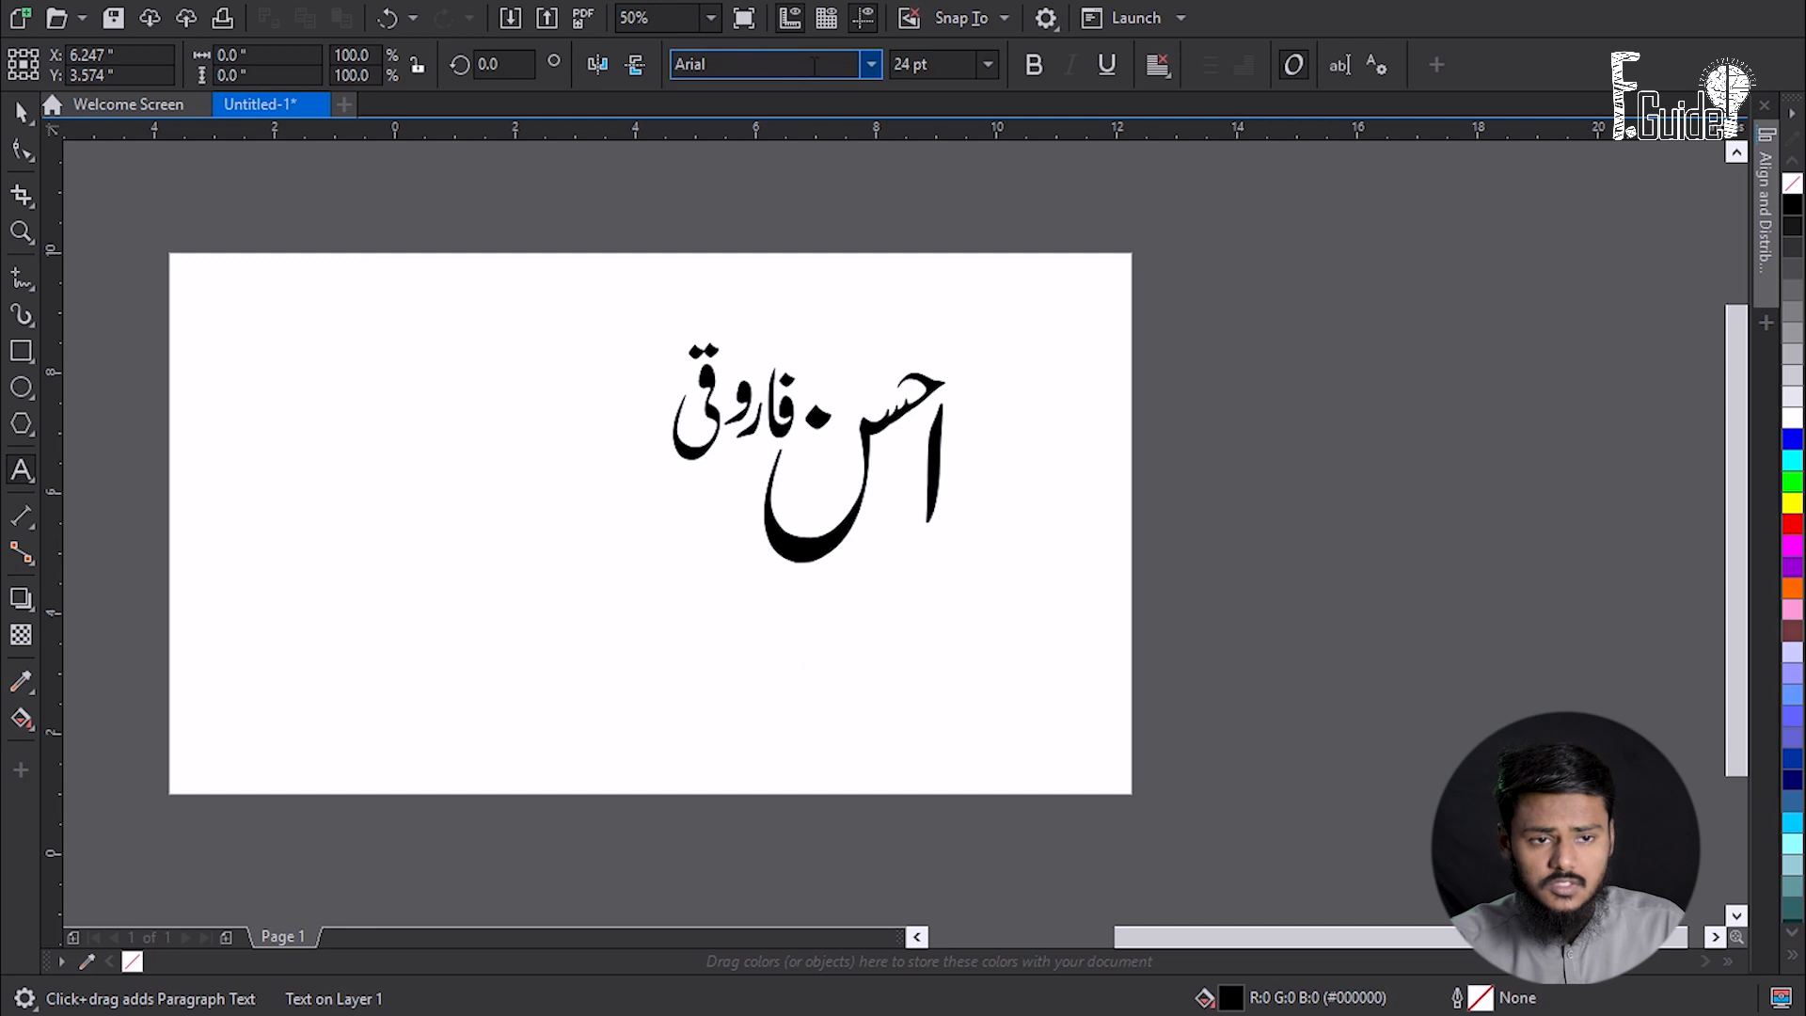
pyautogui.scroll(1, 715, 635)
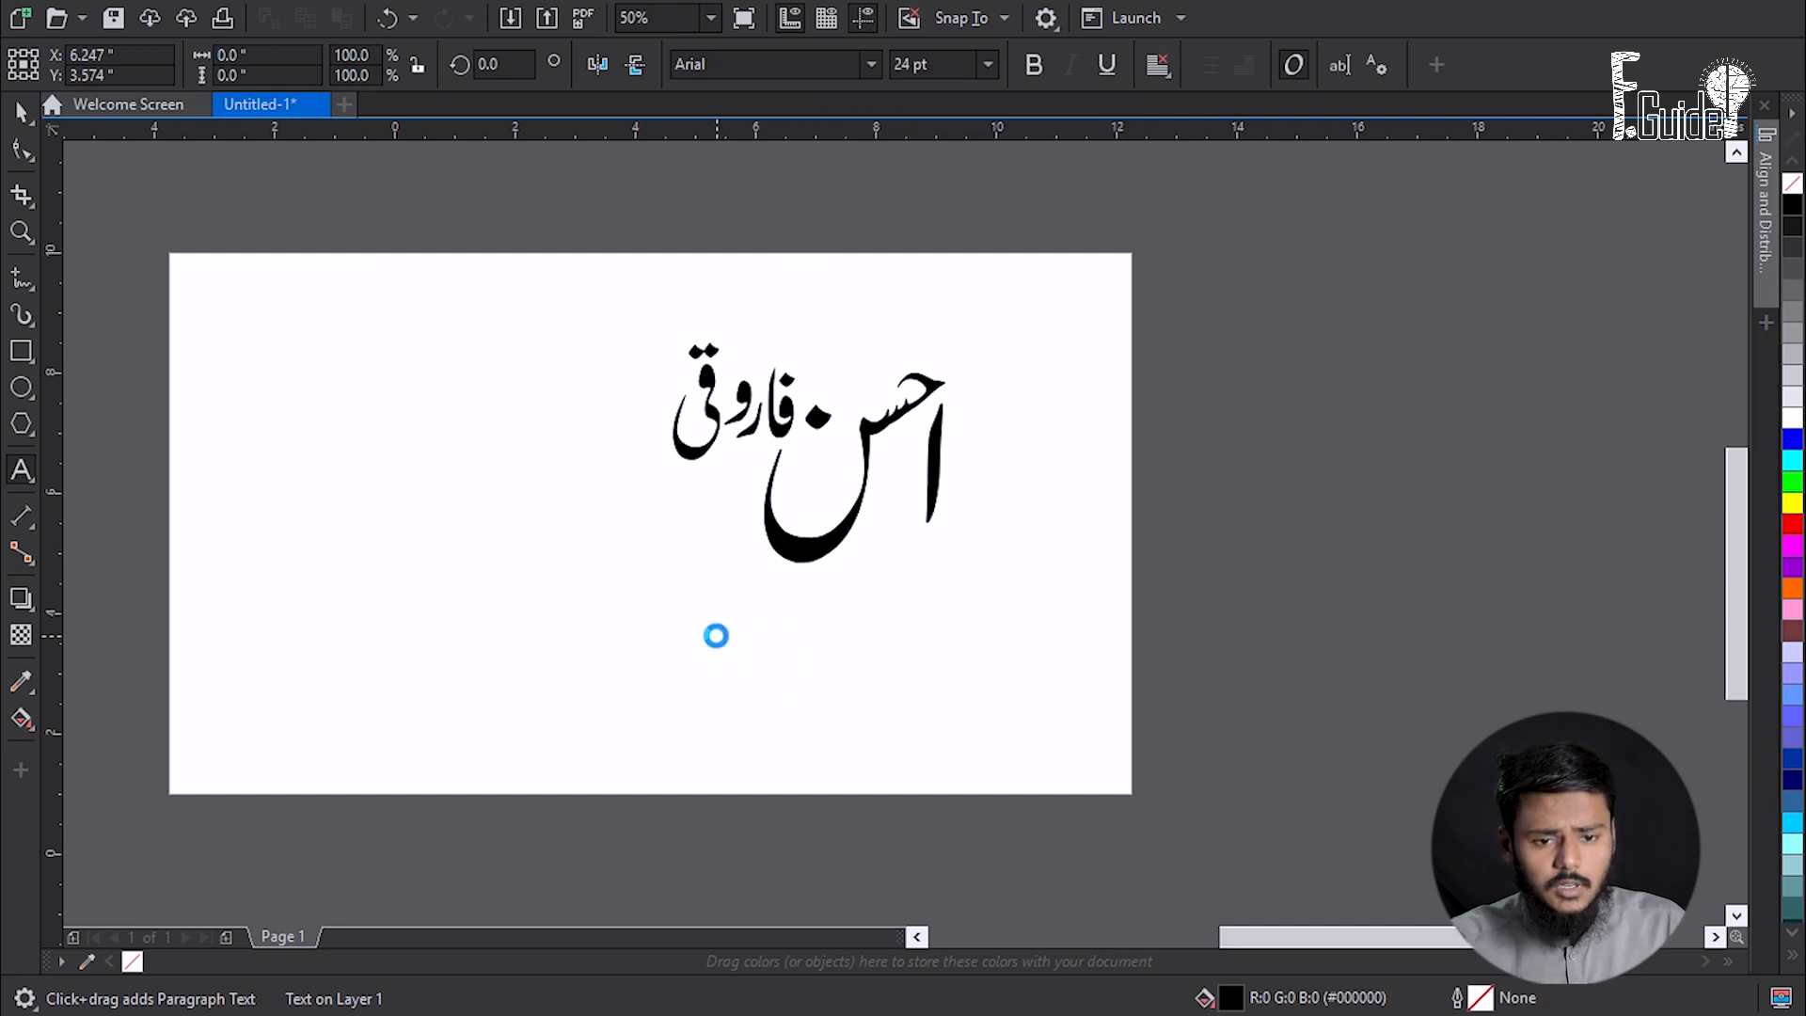
pyautogui.scroll(-1, 721, 638)
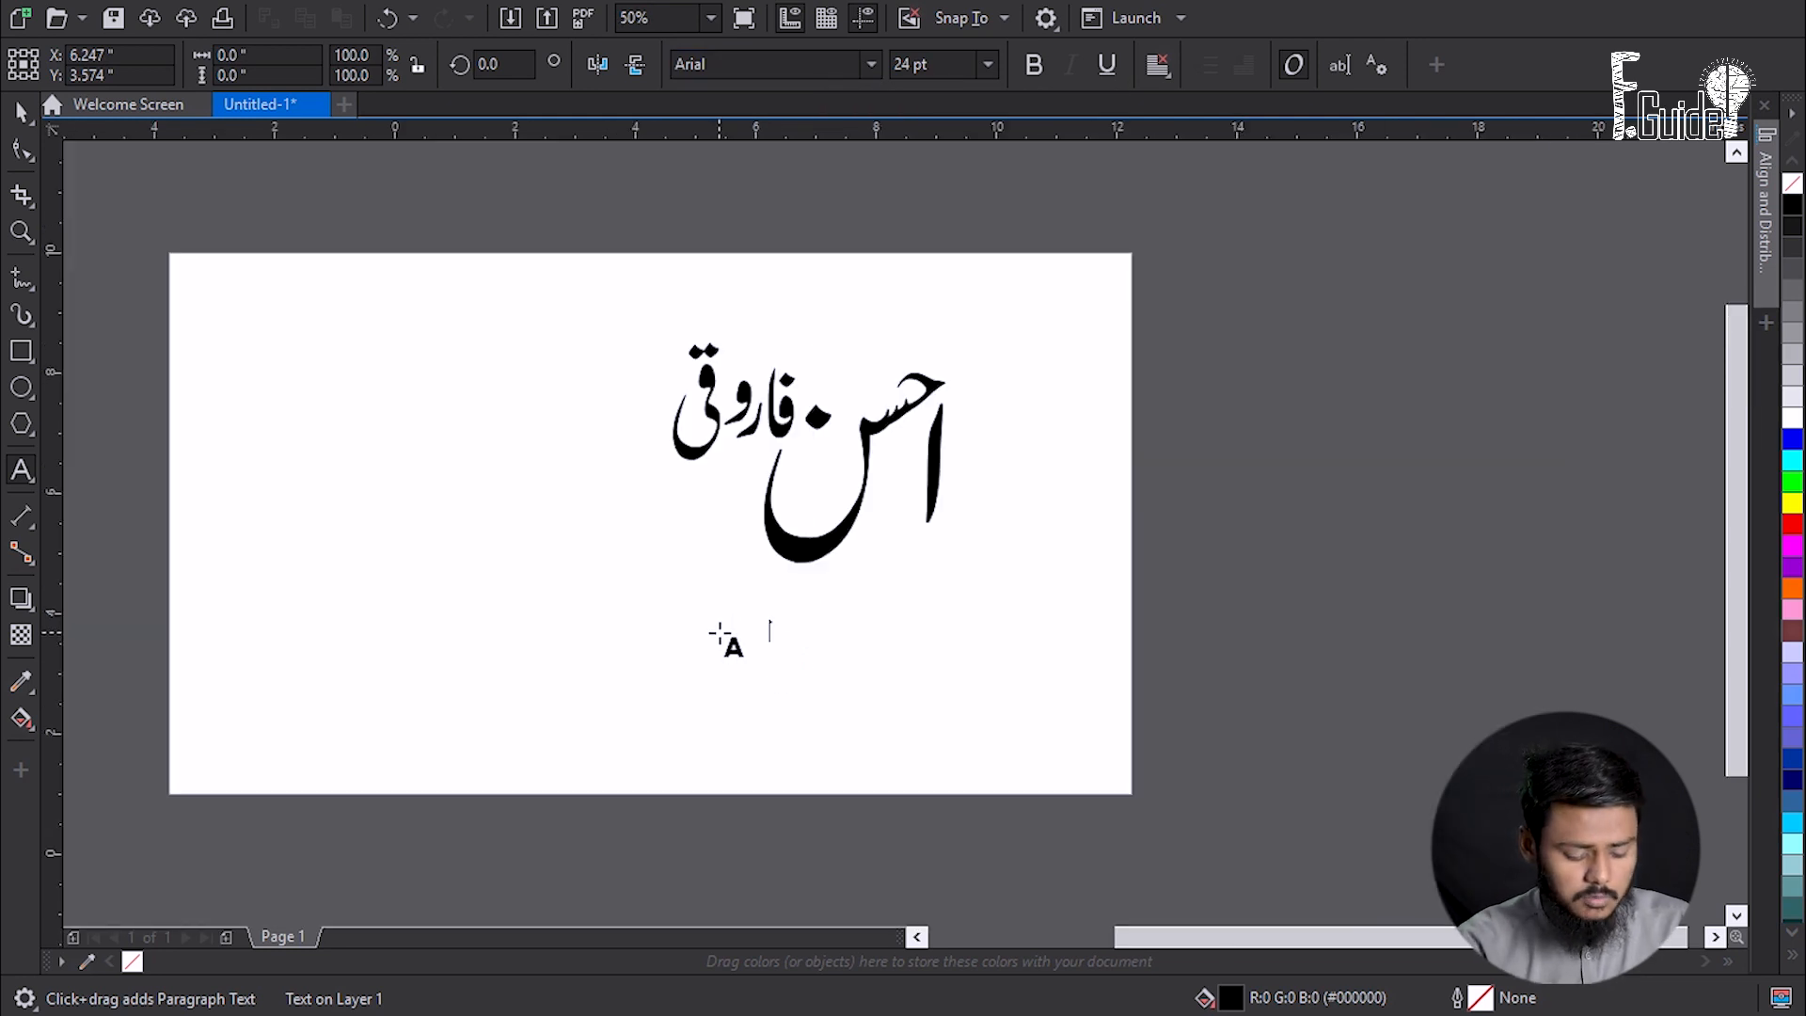
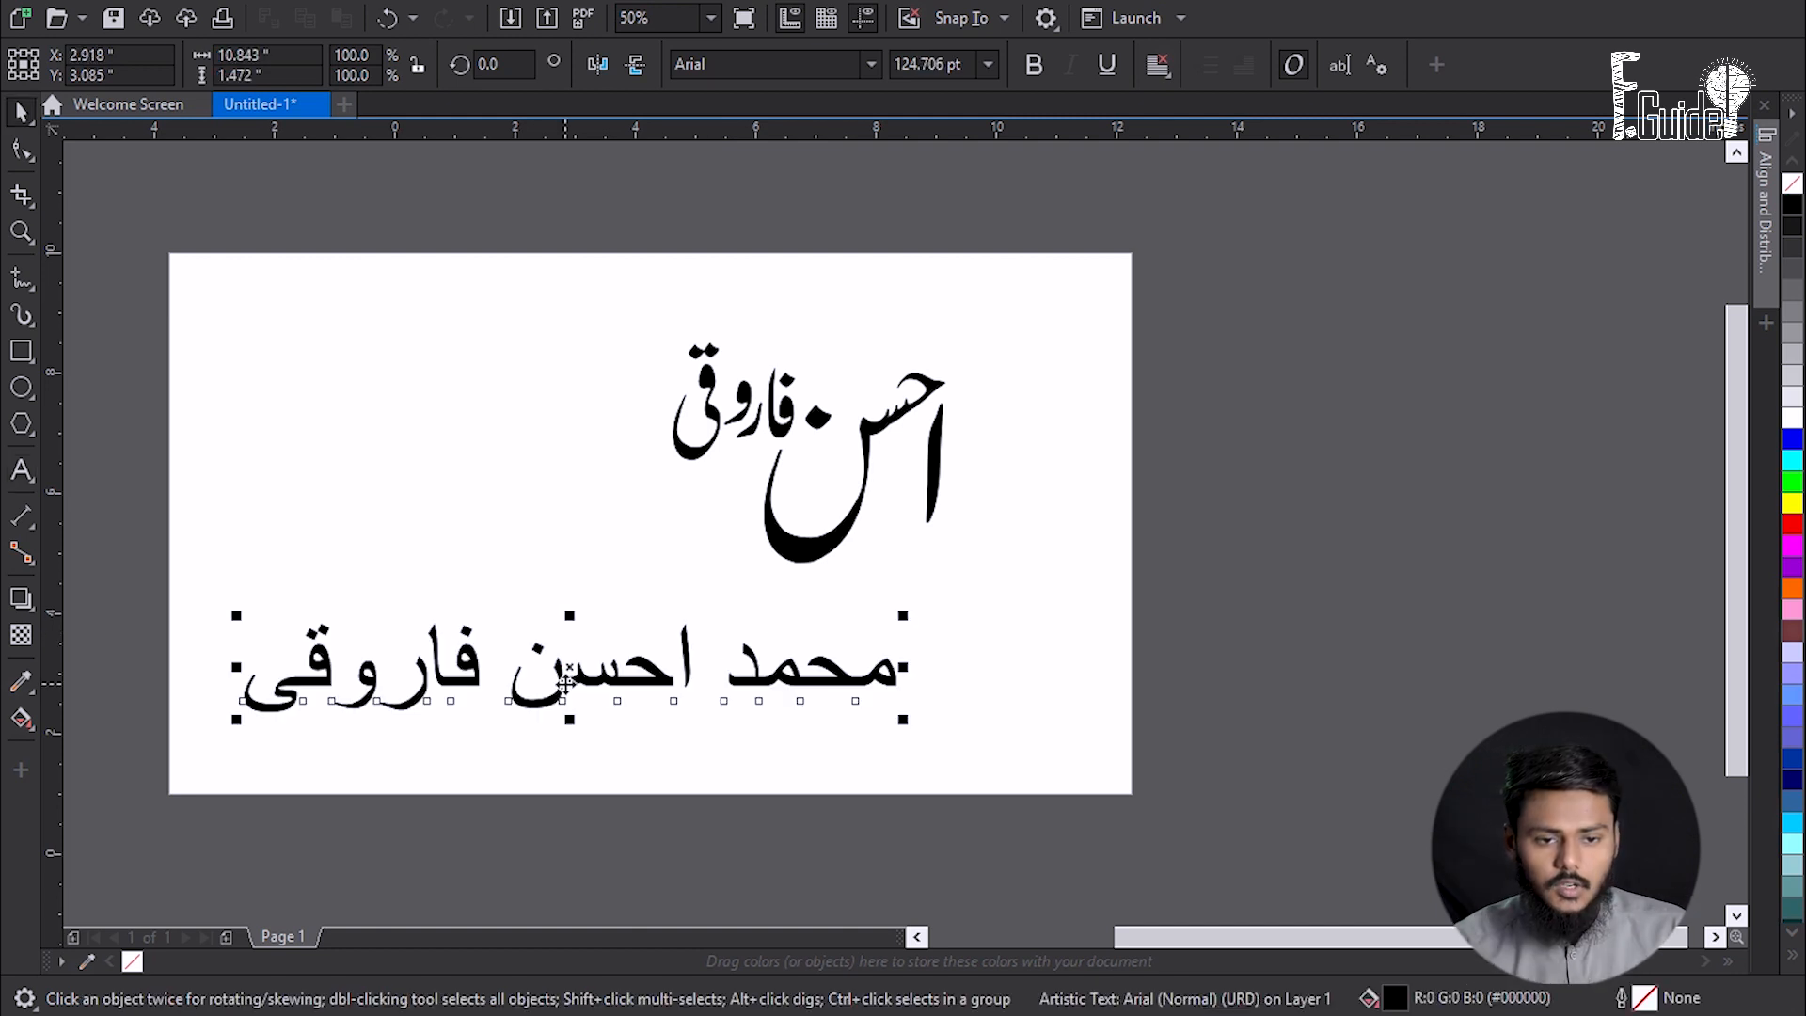
# - Set the full name in the Aslam font and nudge it slightly left
pyautogui.click(871, 64)
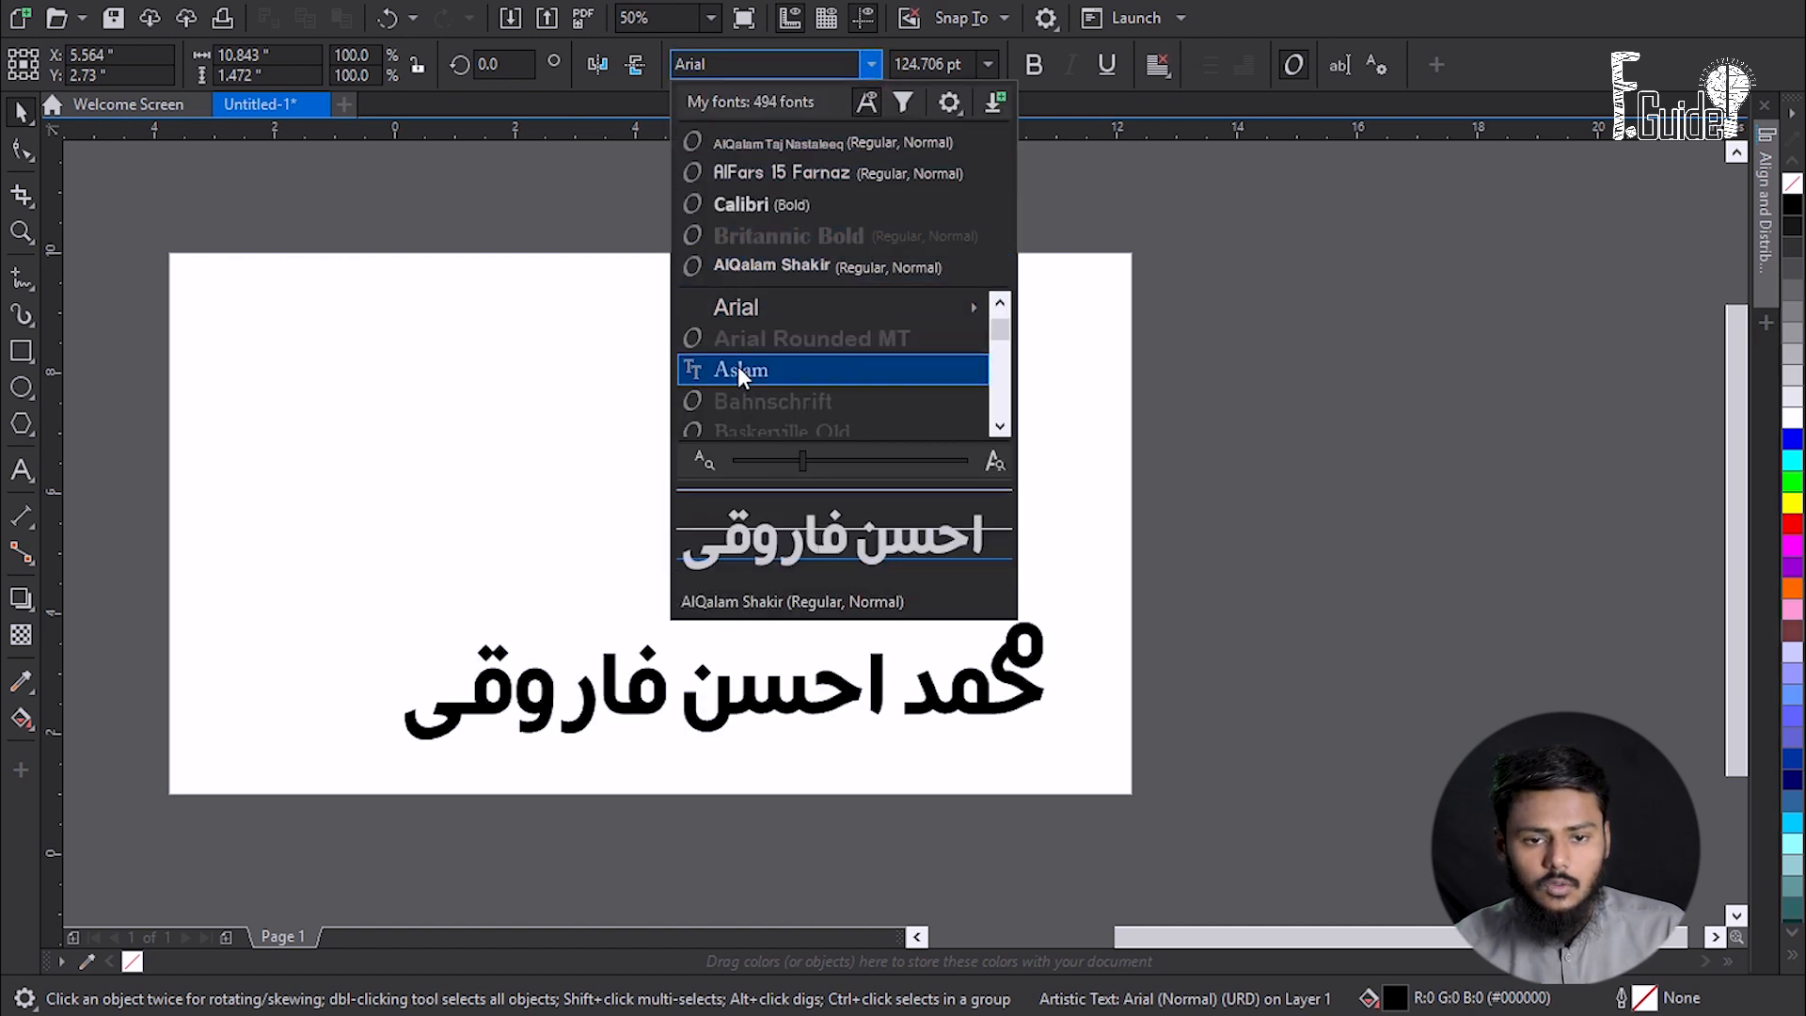
pyautogui.scroll(3, 745, 362)
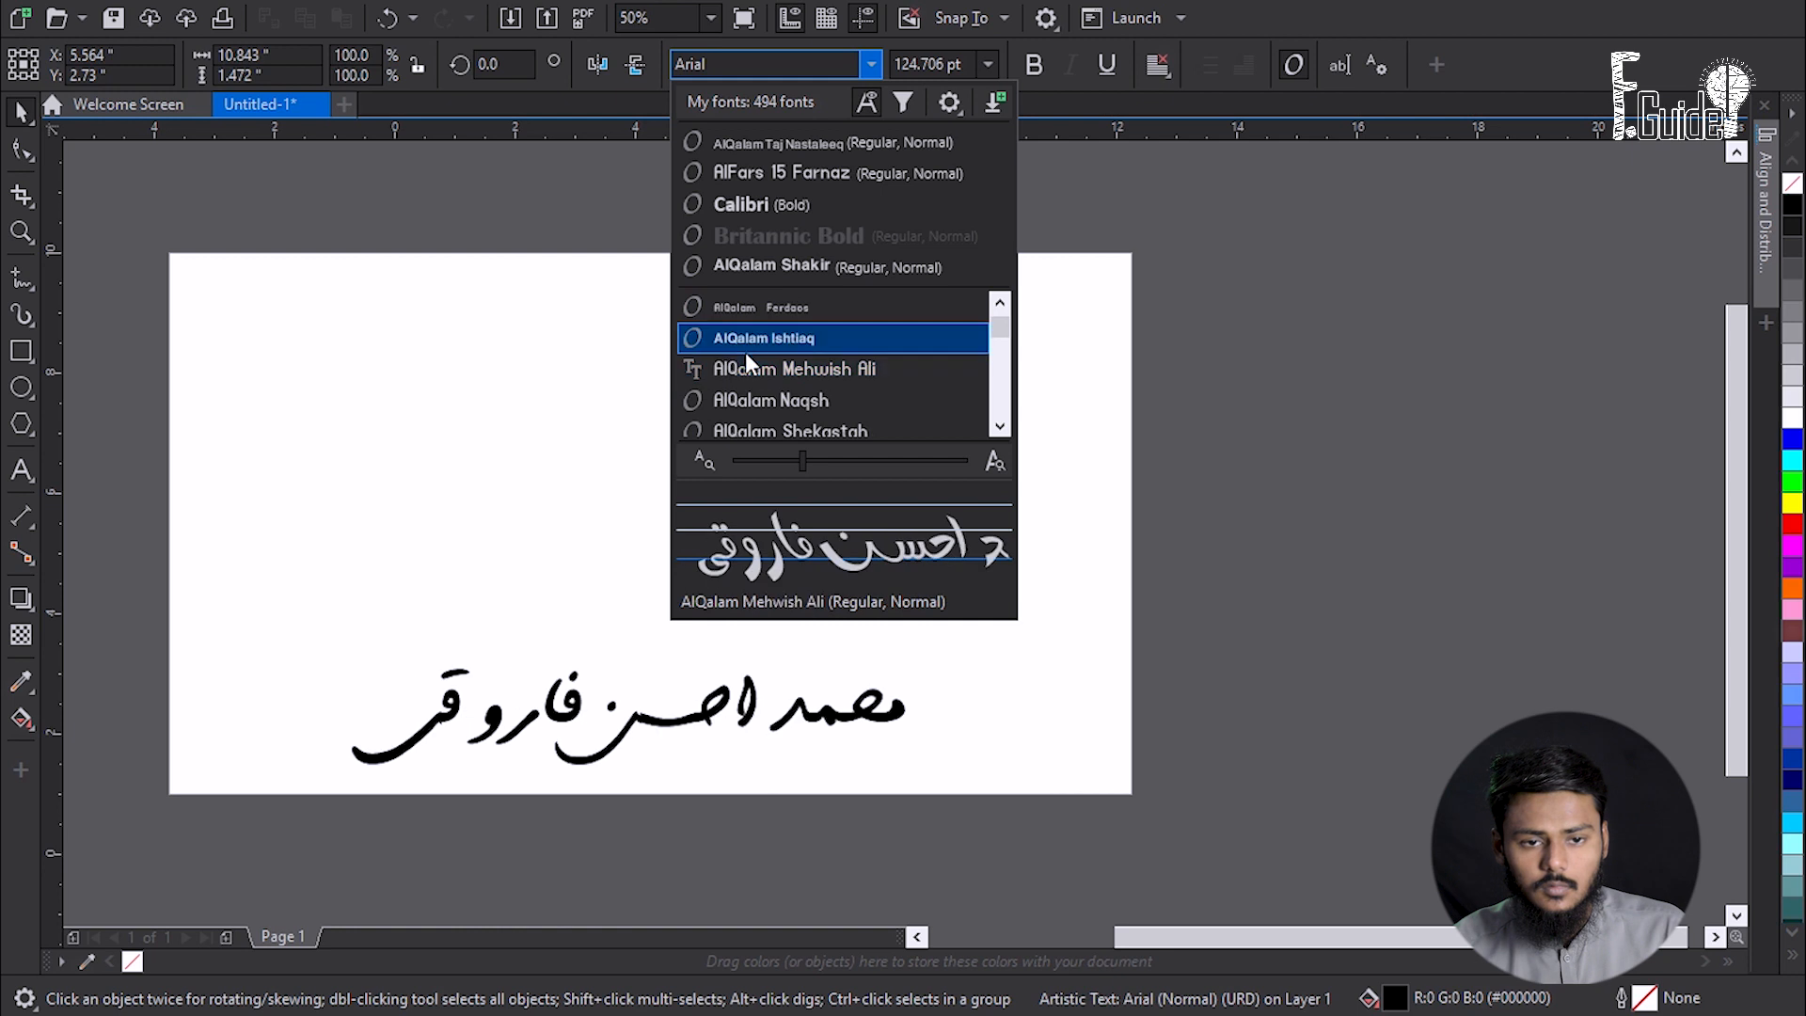
pyautogui.scroll(2, 745, 362)
pyautogui.scroll(-4, 745, 362)
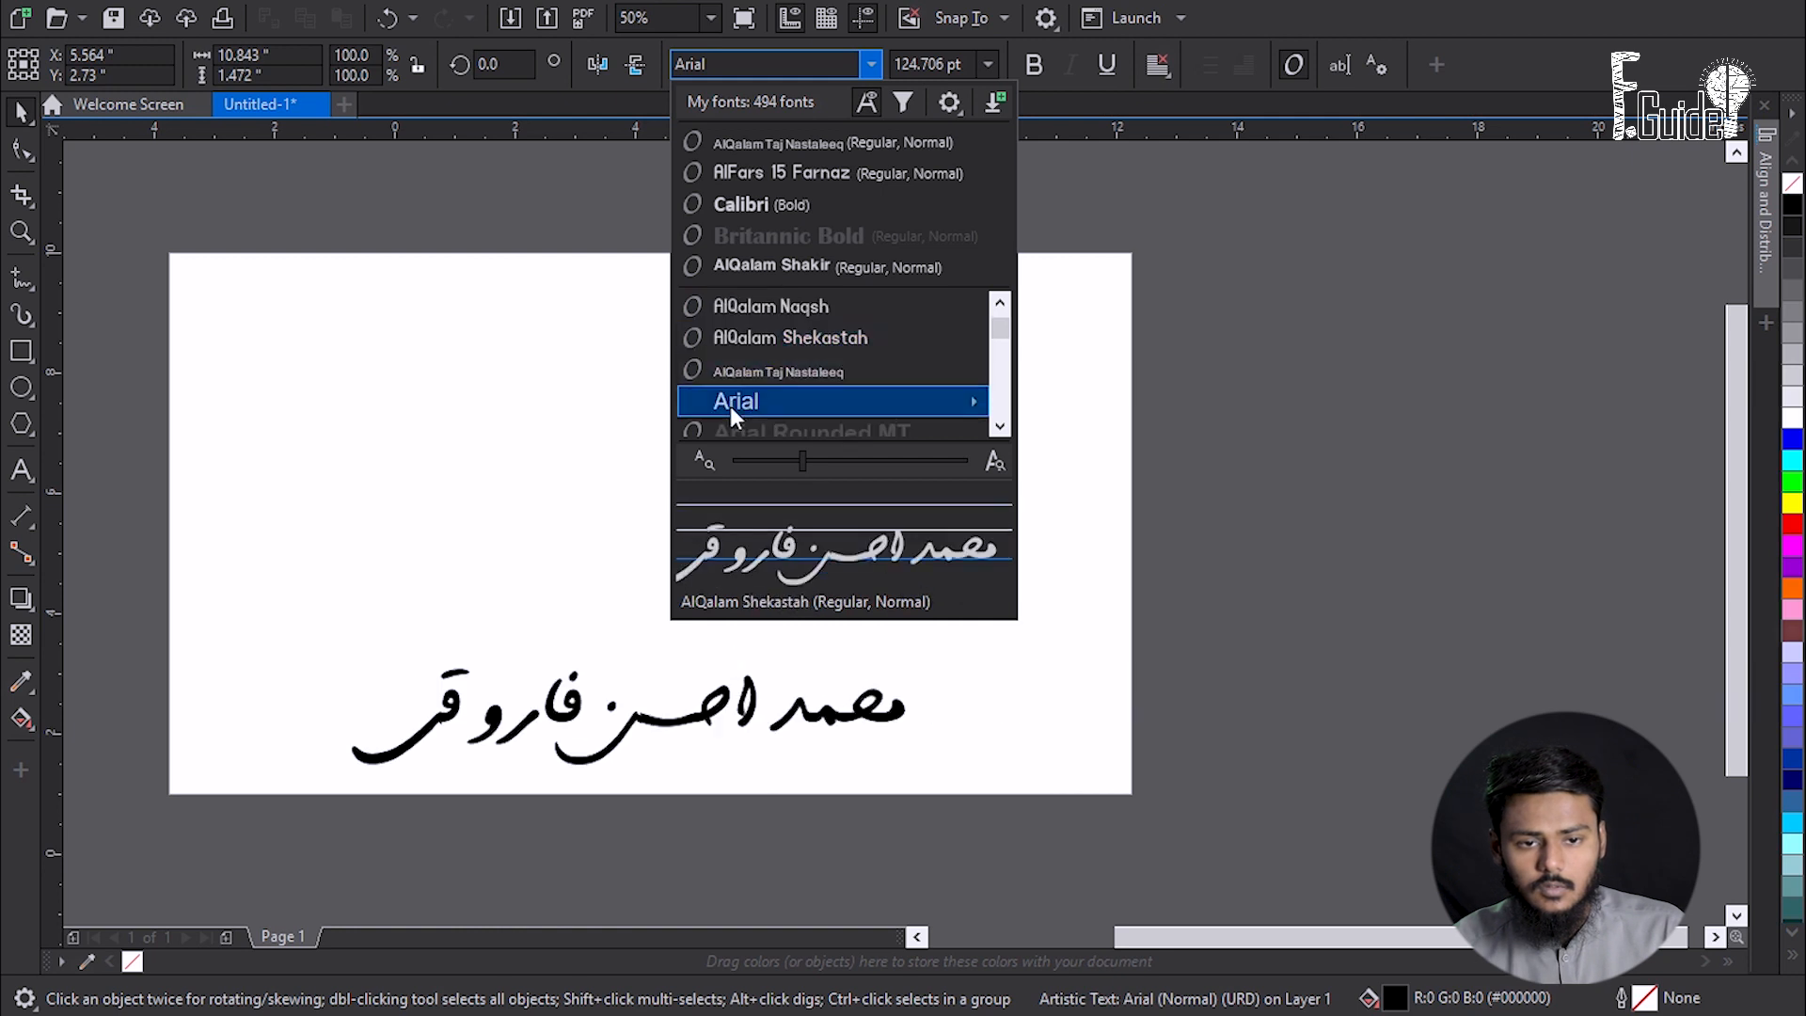
pyautogui.scroll(-3, 739, 395)
pyautogui.click(731, 371)
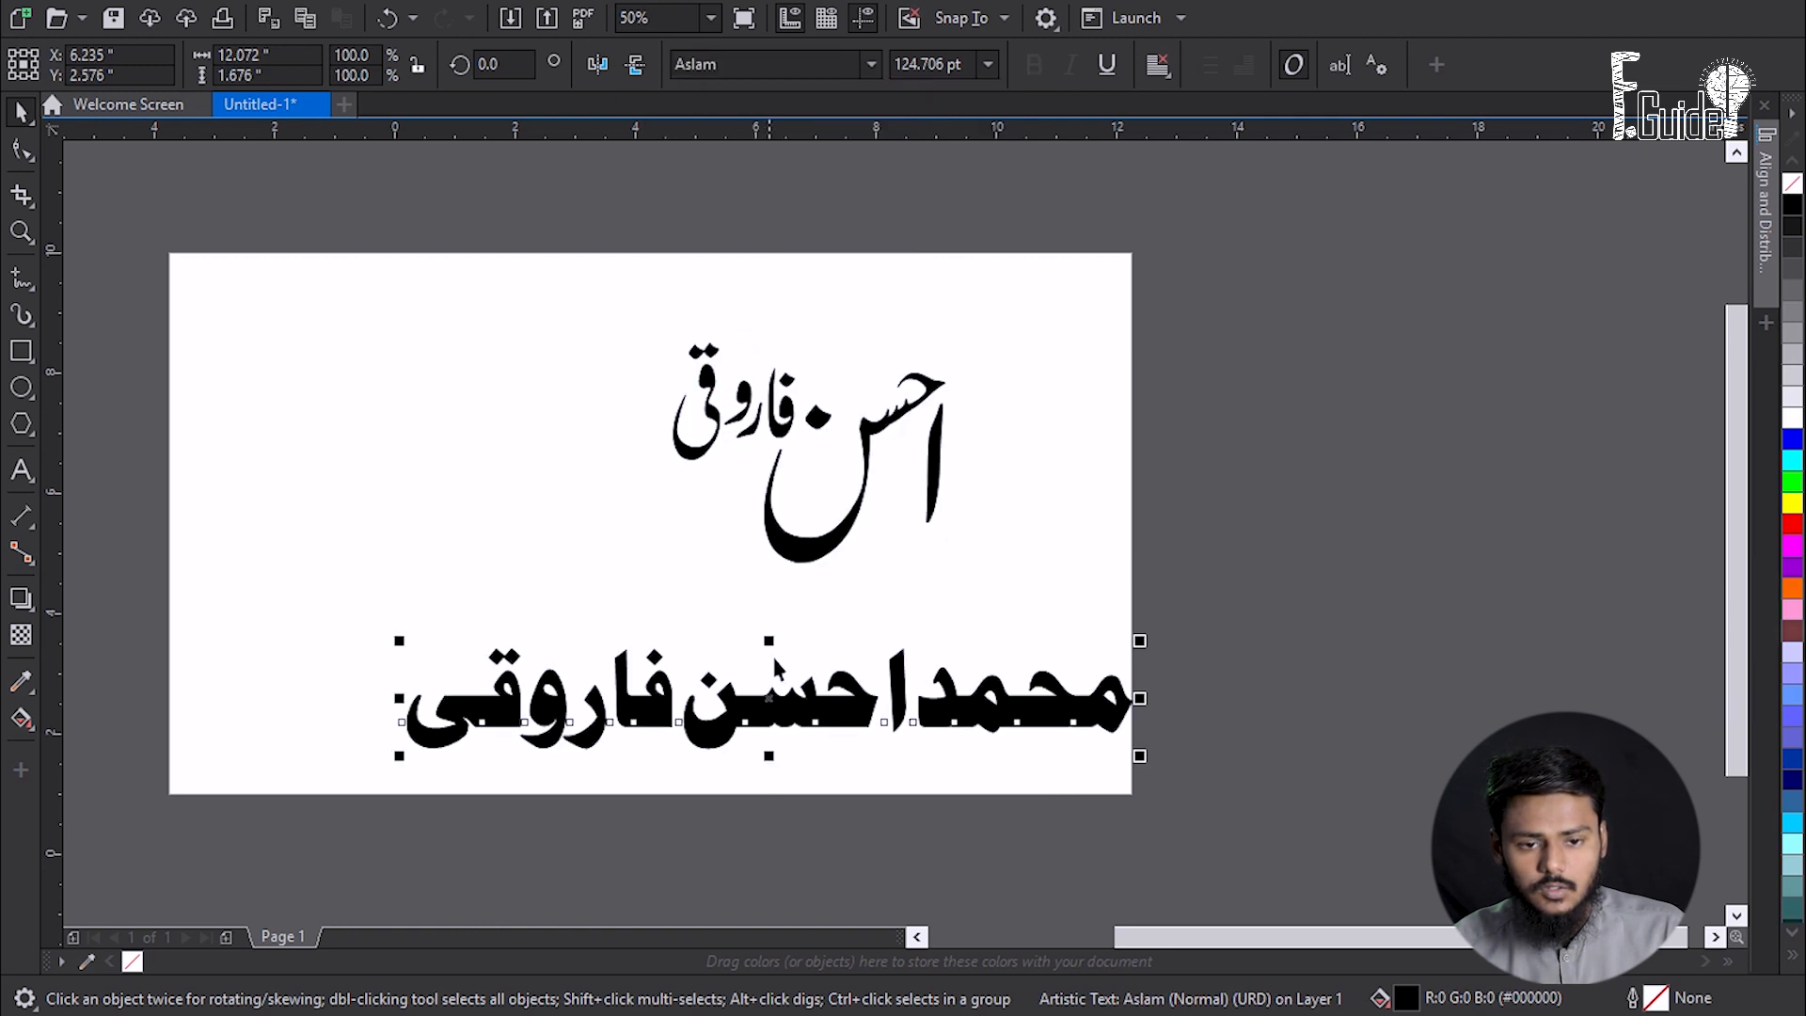
pyautogui.click(1113, 533)
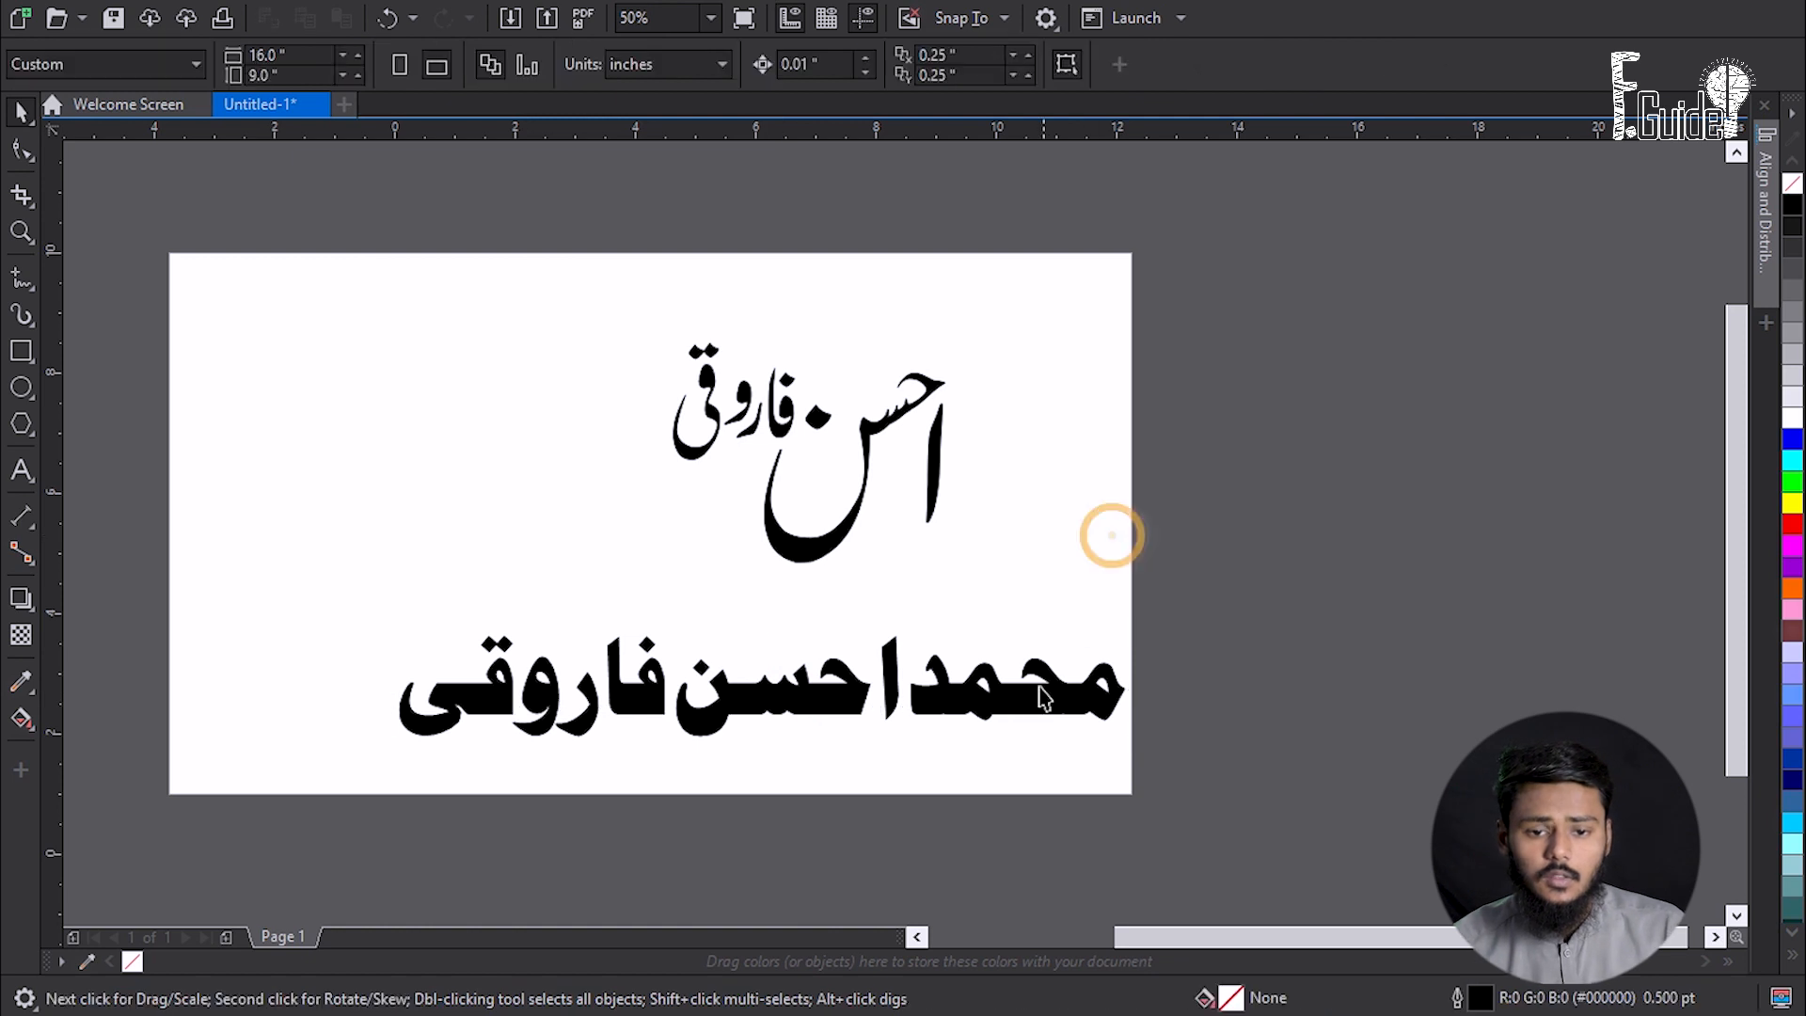
pyautogui.moveTo(1108, 687); pyautogui.dragTo(1041, 693)
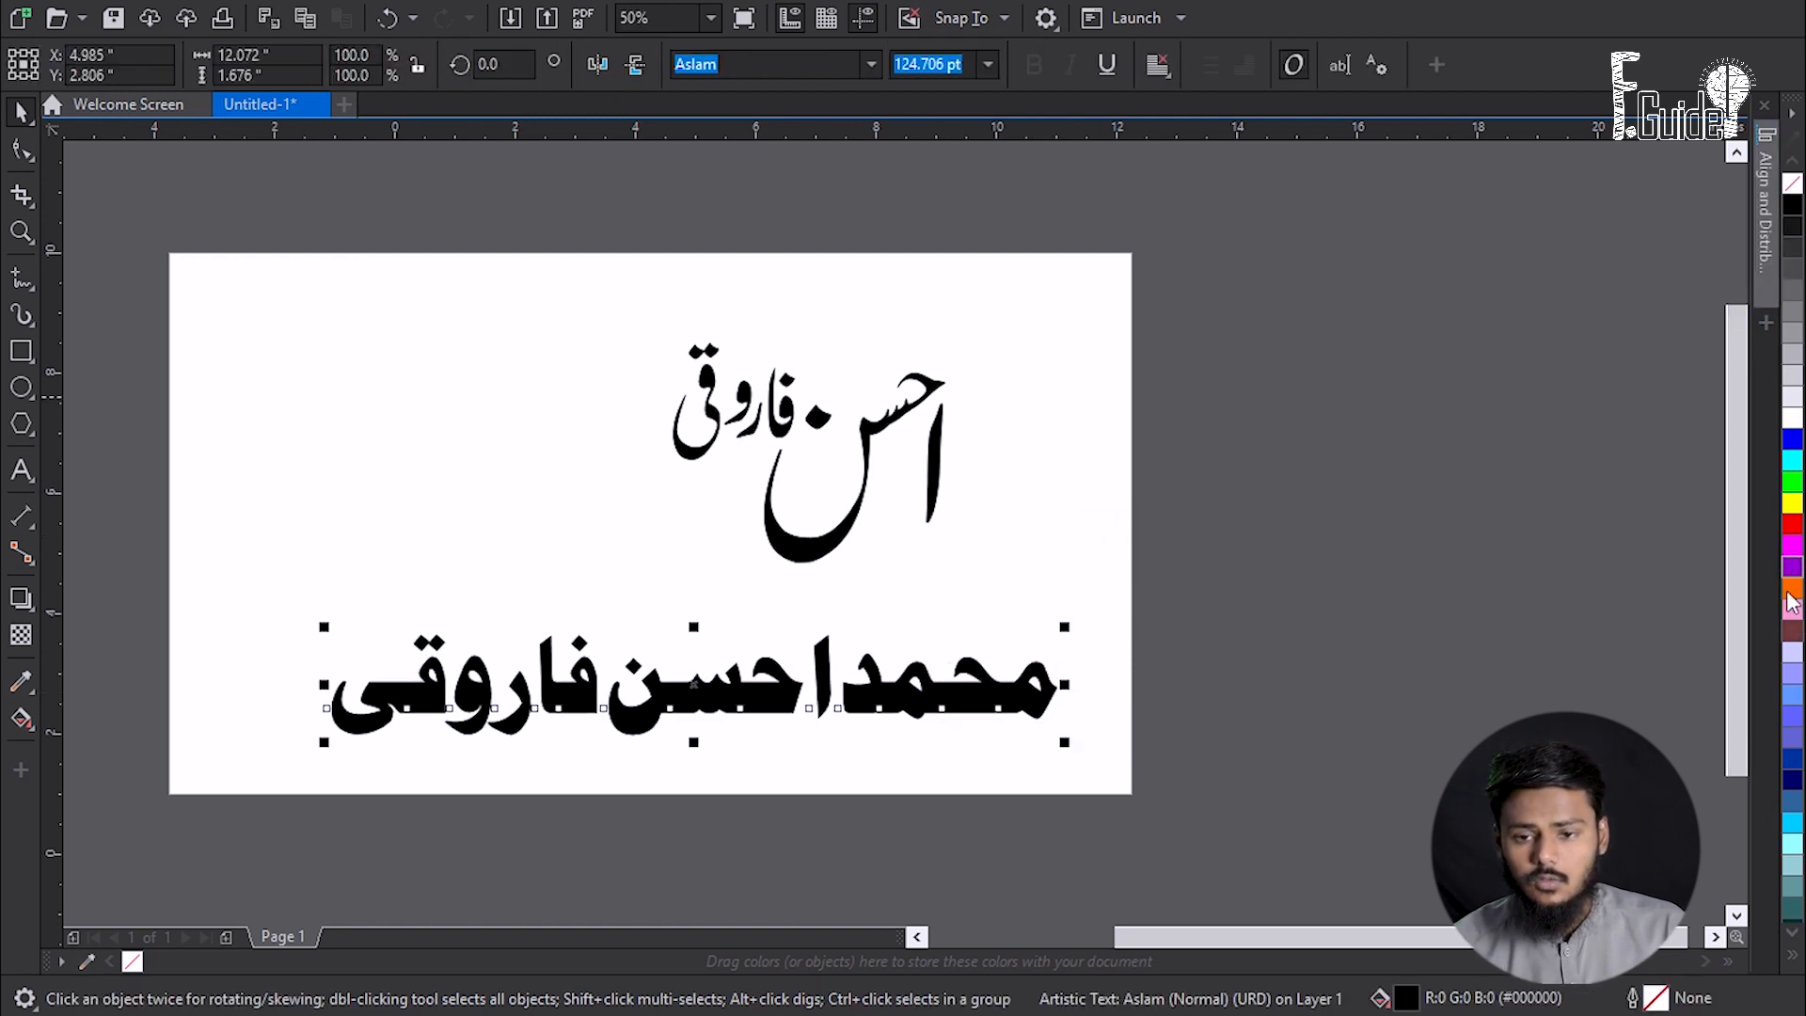
pyautogui.click(1791, 633)
pyautogui.click(1402, 593)
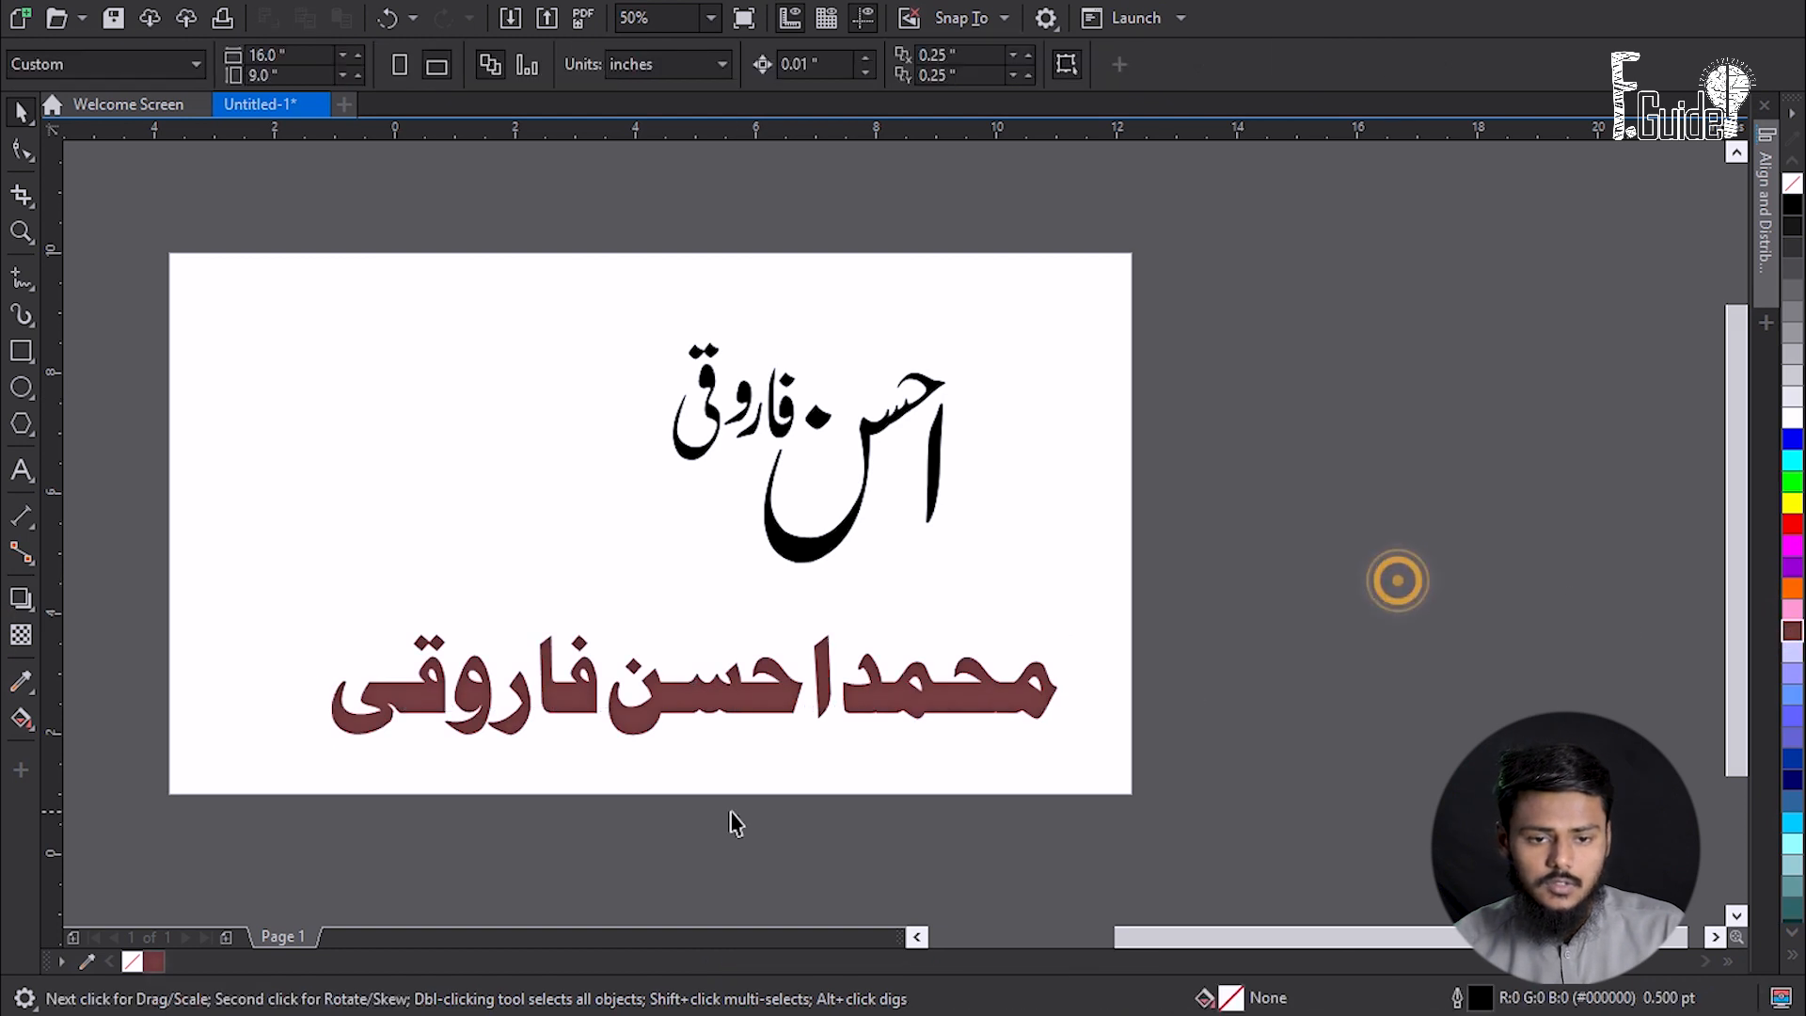
pyautogui.scroll(2, 676, 713)
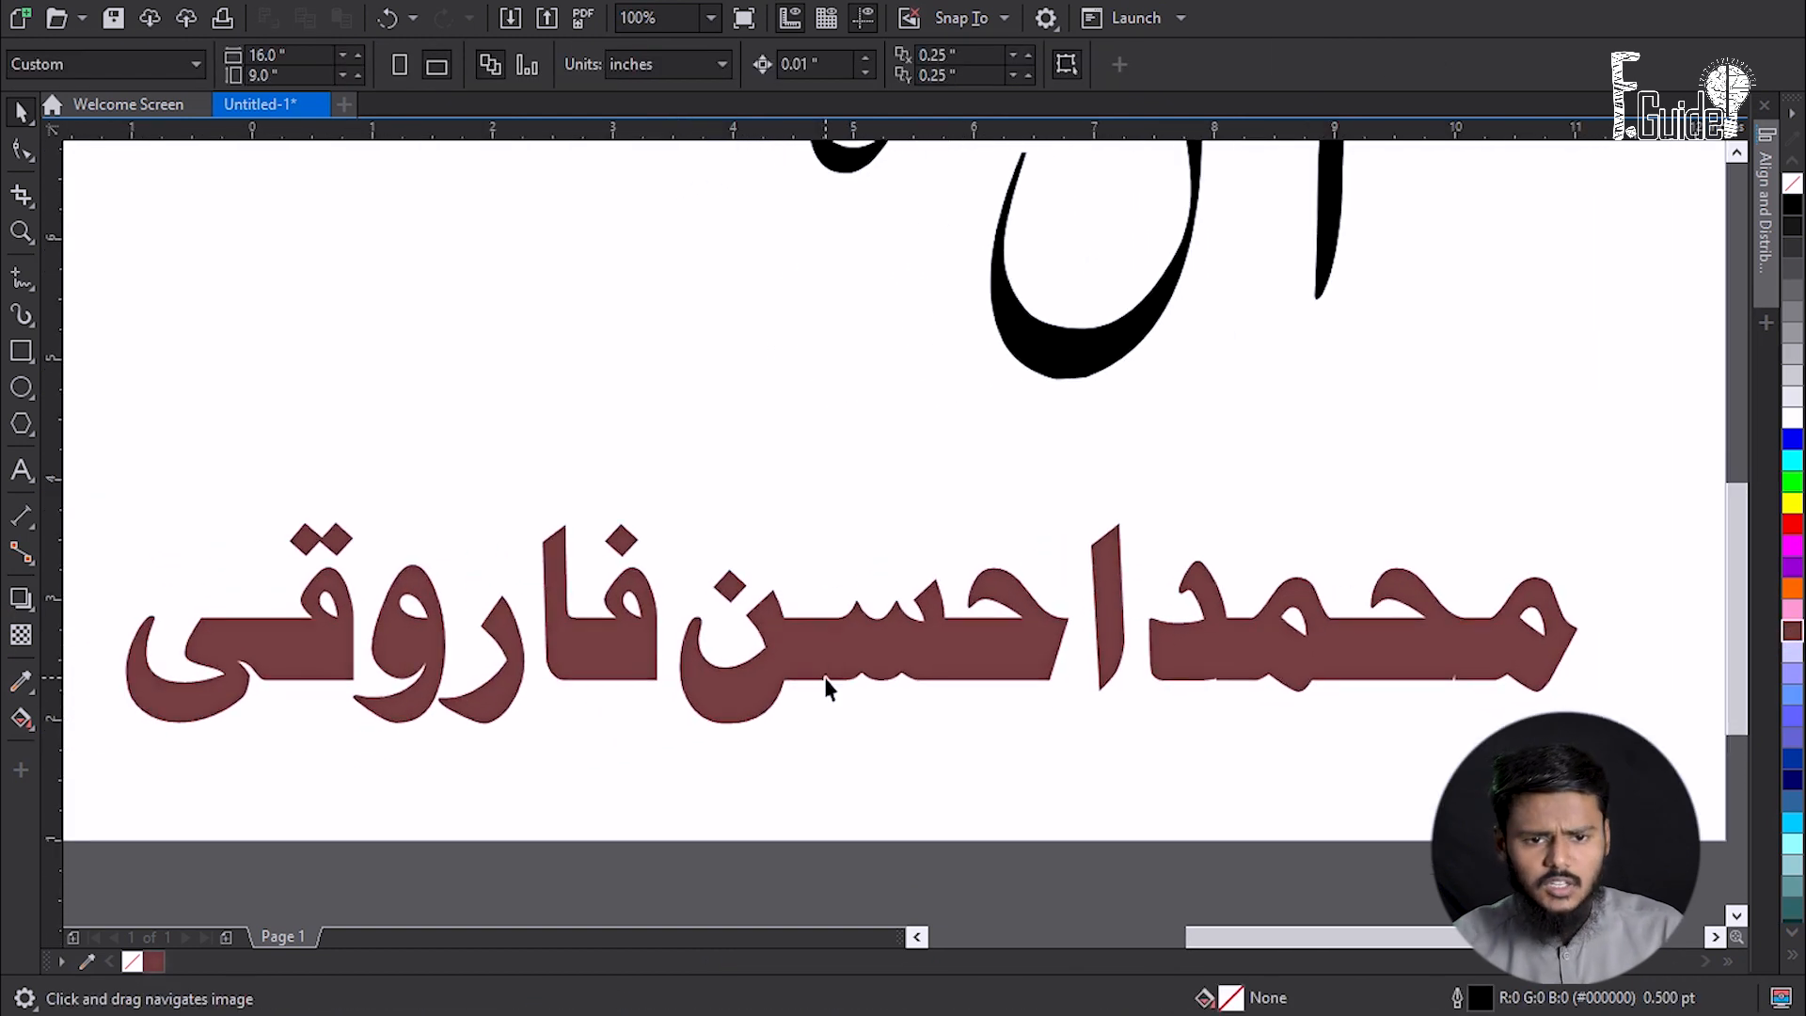
pyautogui.scroll(-2, 822, 670)
pyautogui.scroll(2, 822, 670)
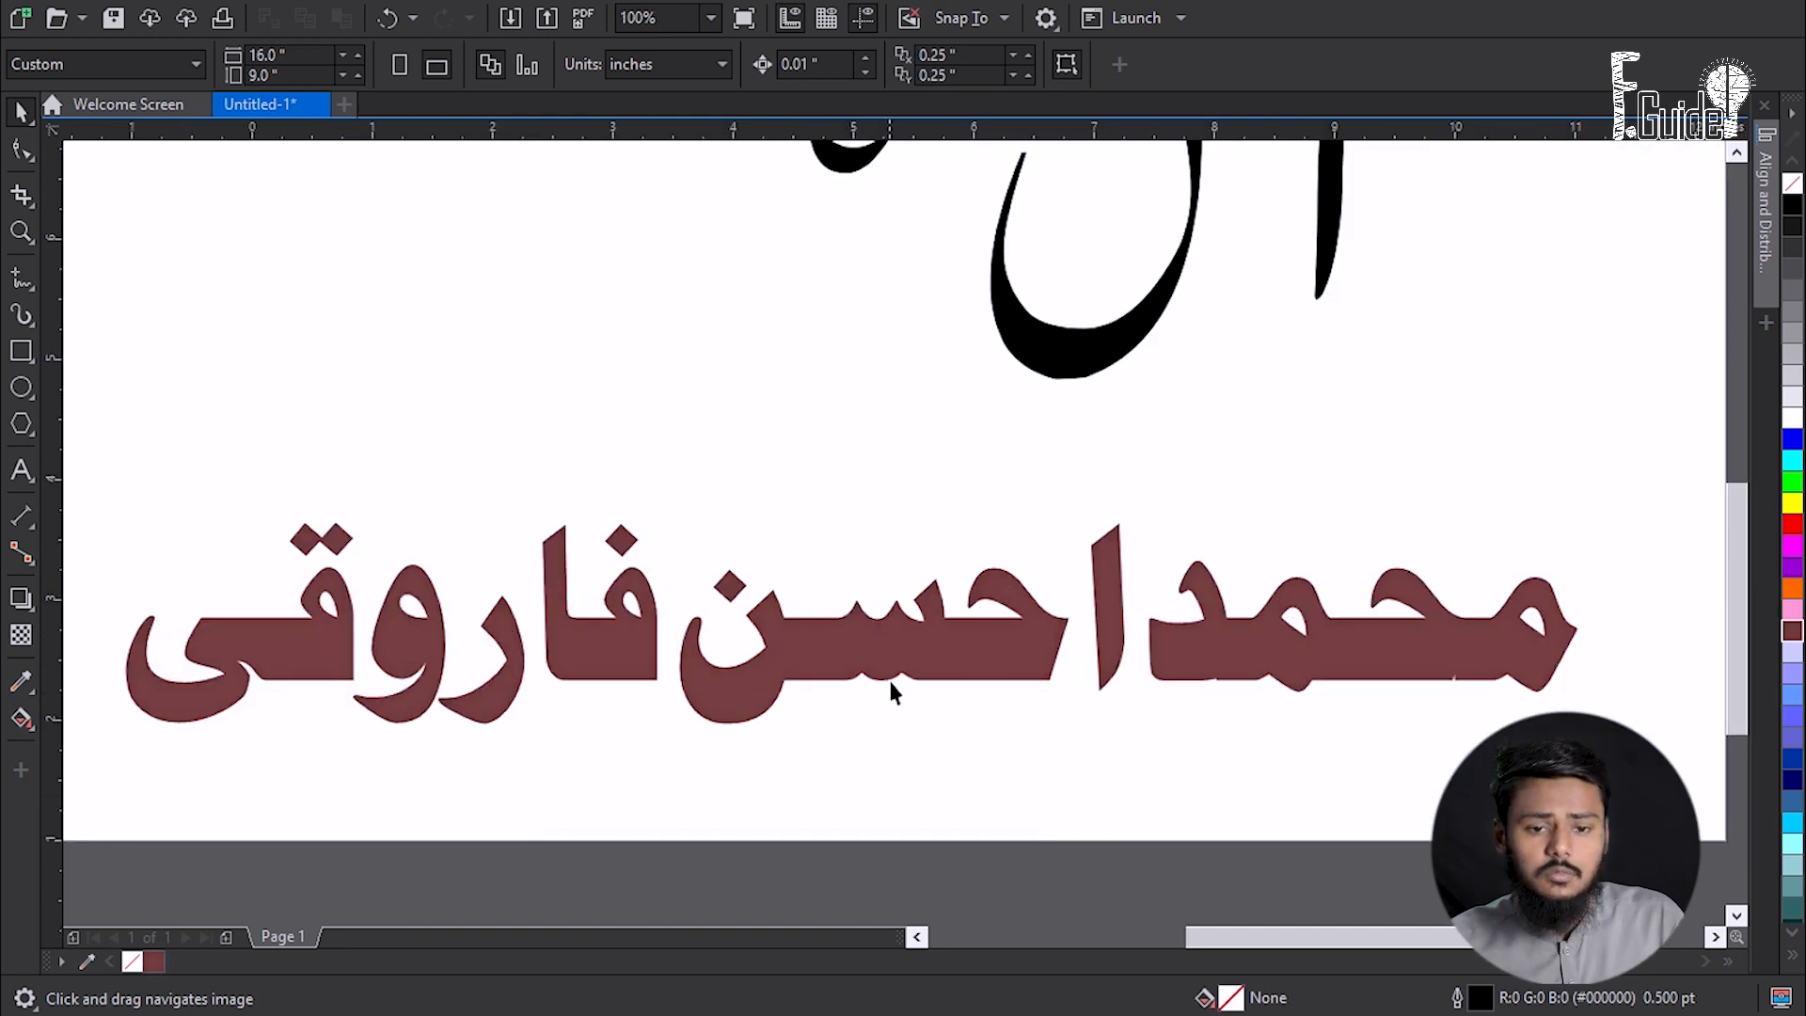
pyautogui.click(802, 645)
pyautogui.click(325, 15)
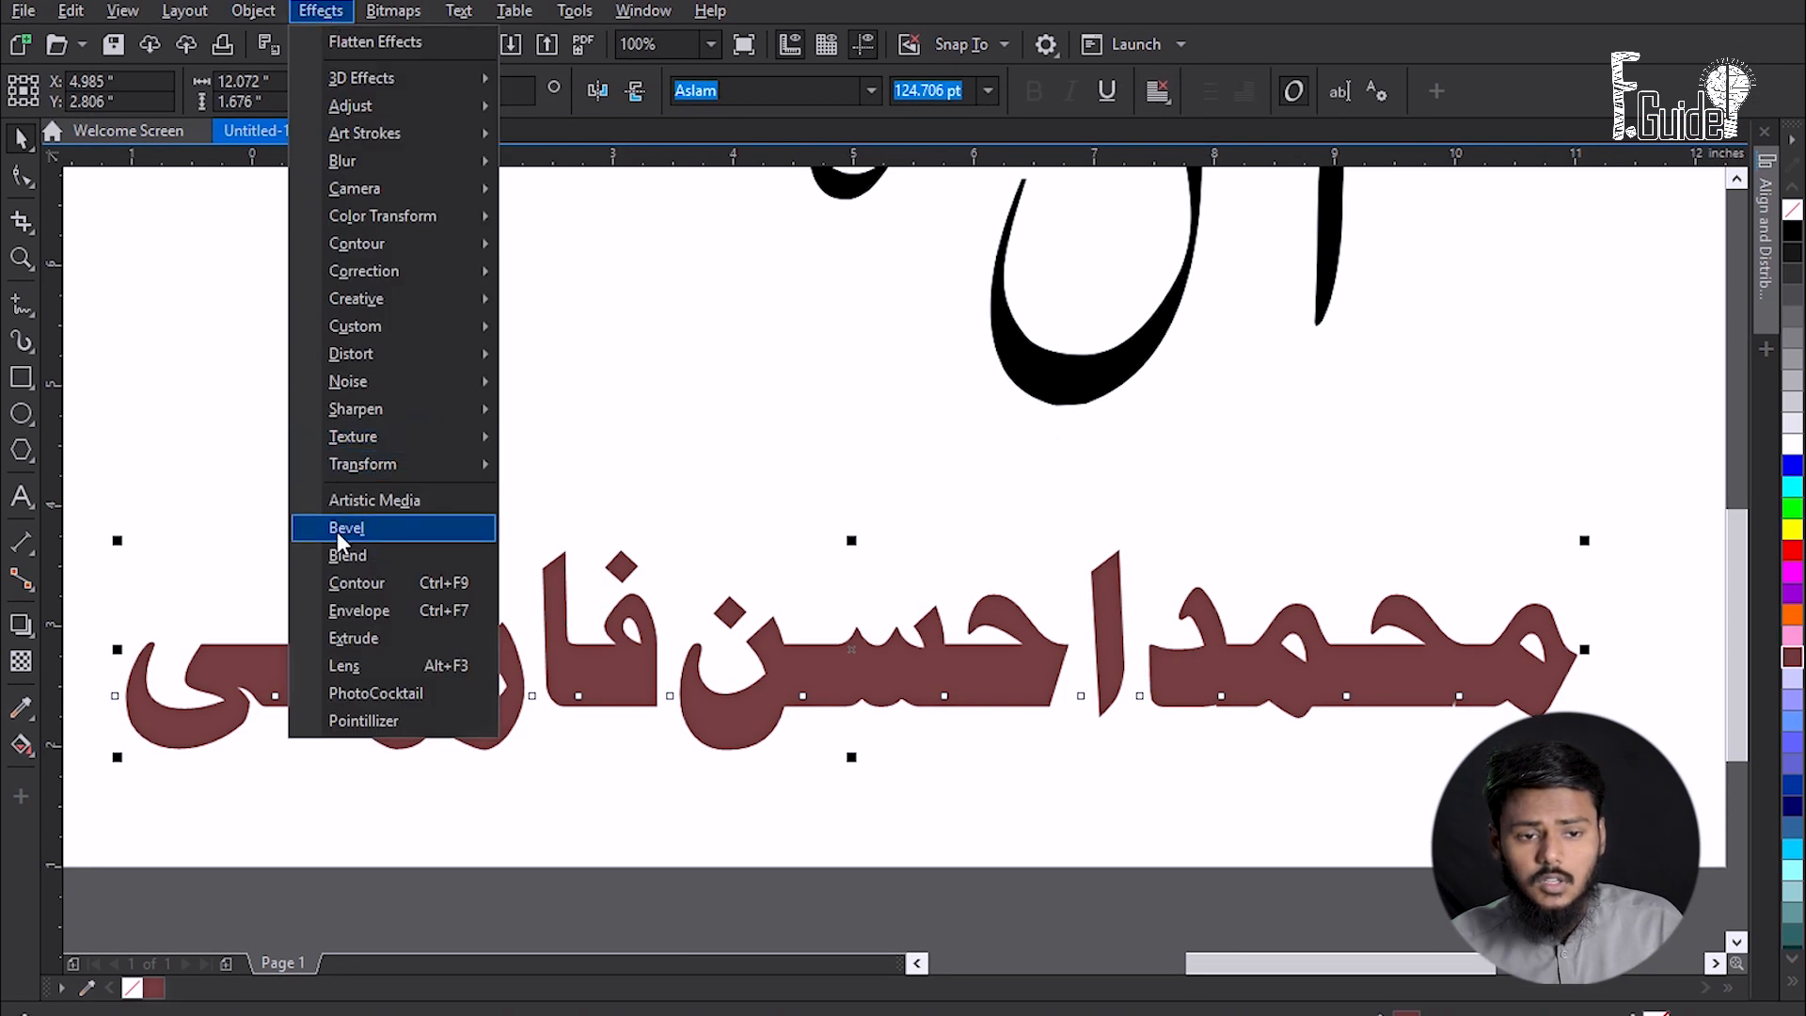
# - Apply a soft-edge, To-center bevel to the name and adjust its position on the page
pyautogui.click(337, 503)
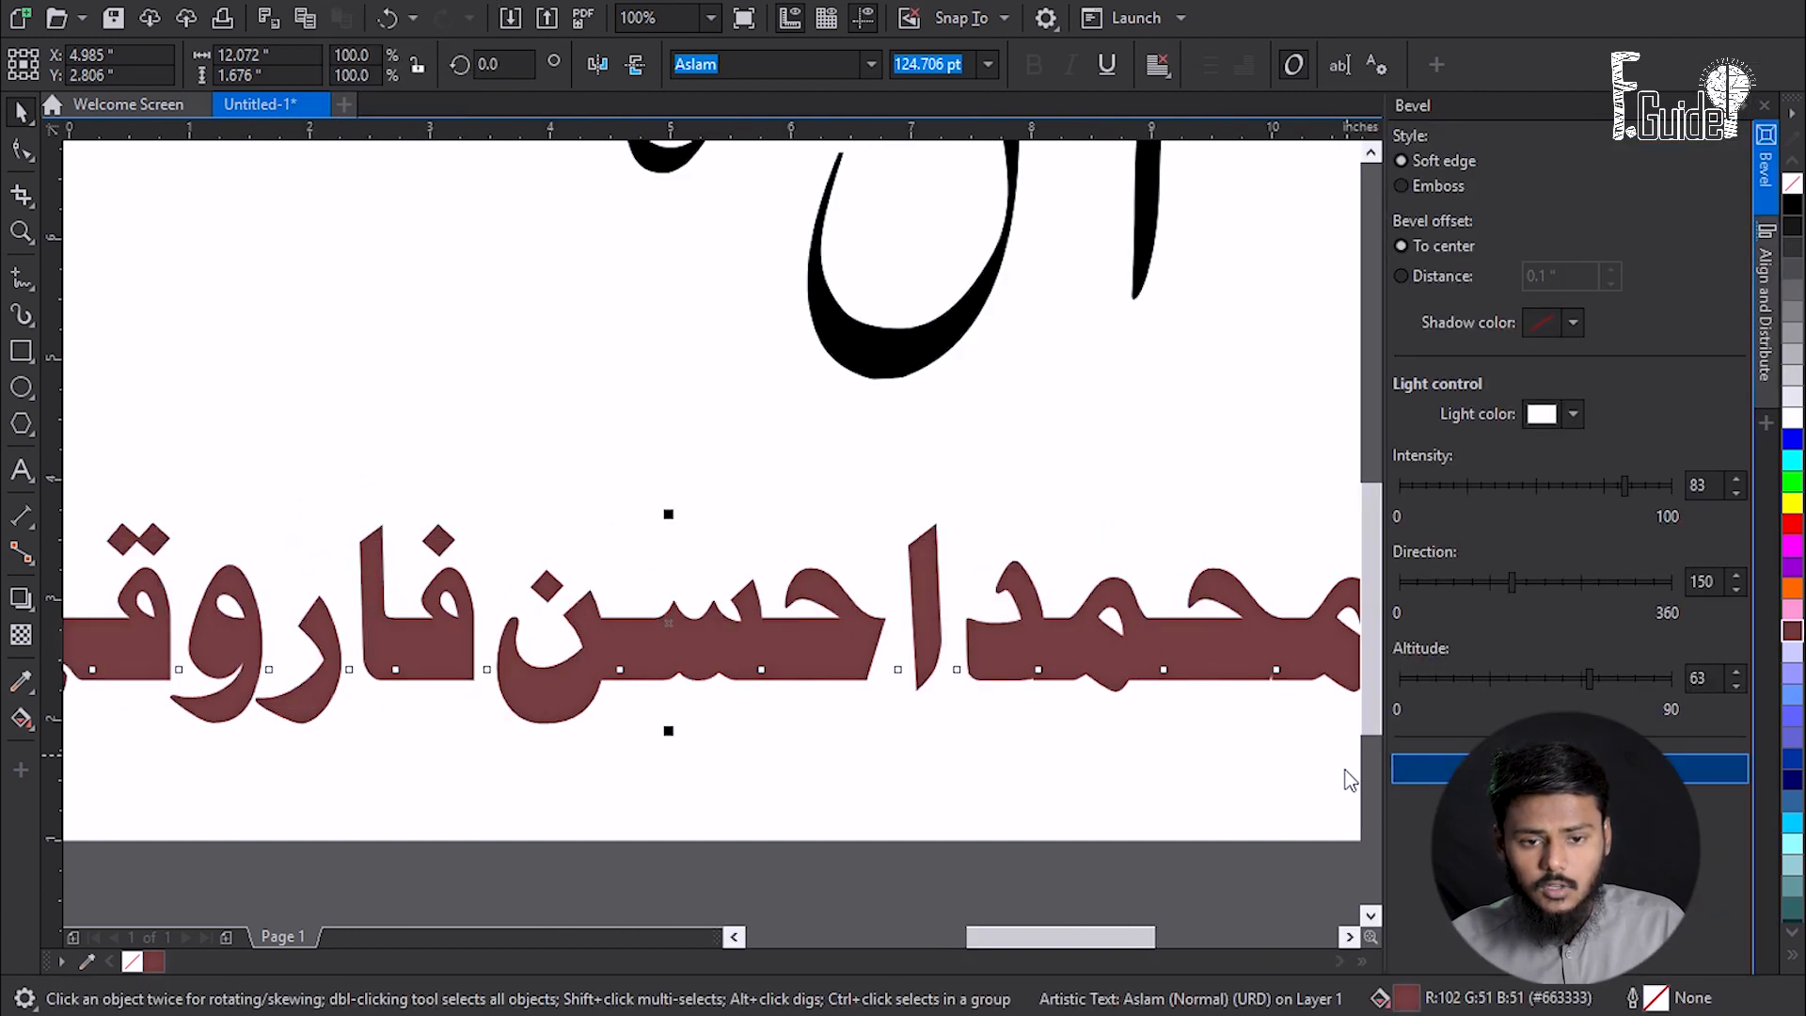
pyautogui.click(1560, 777)
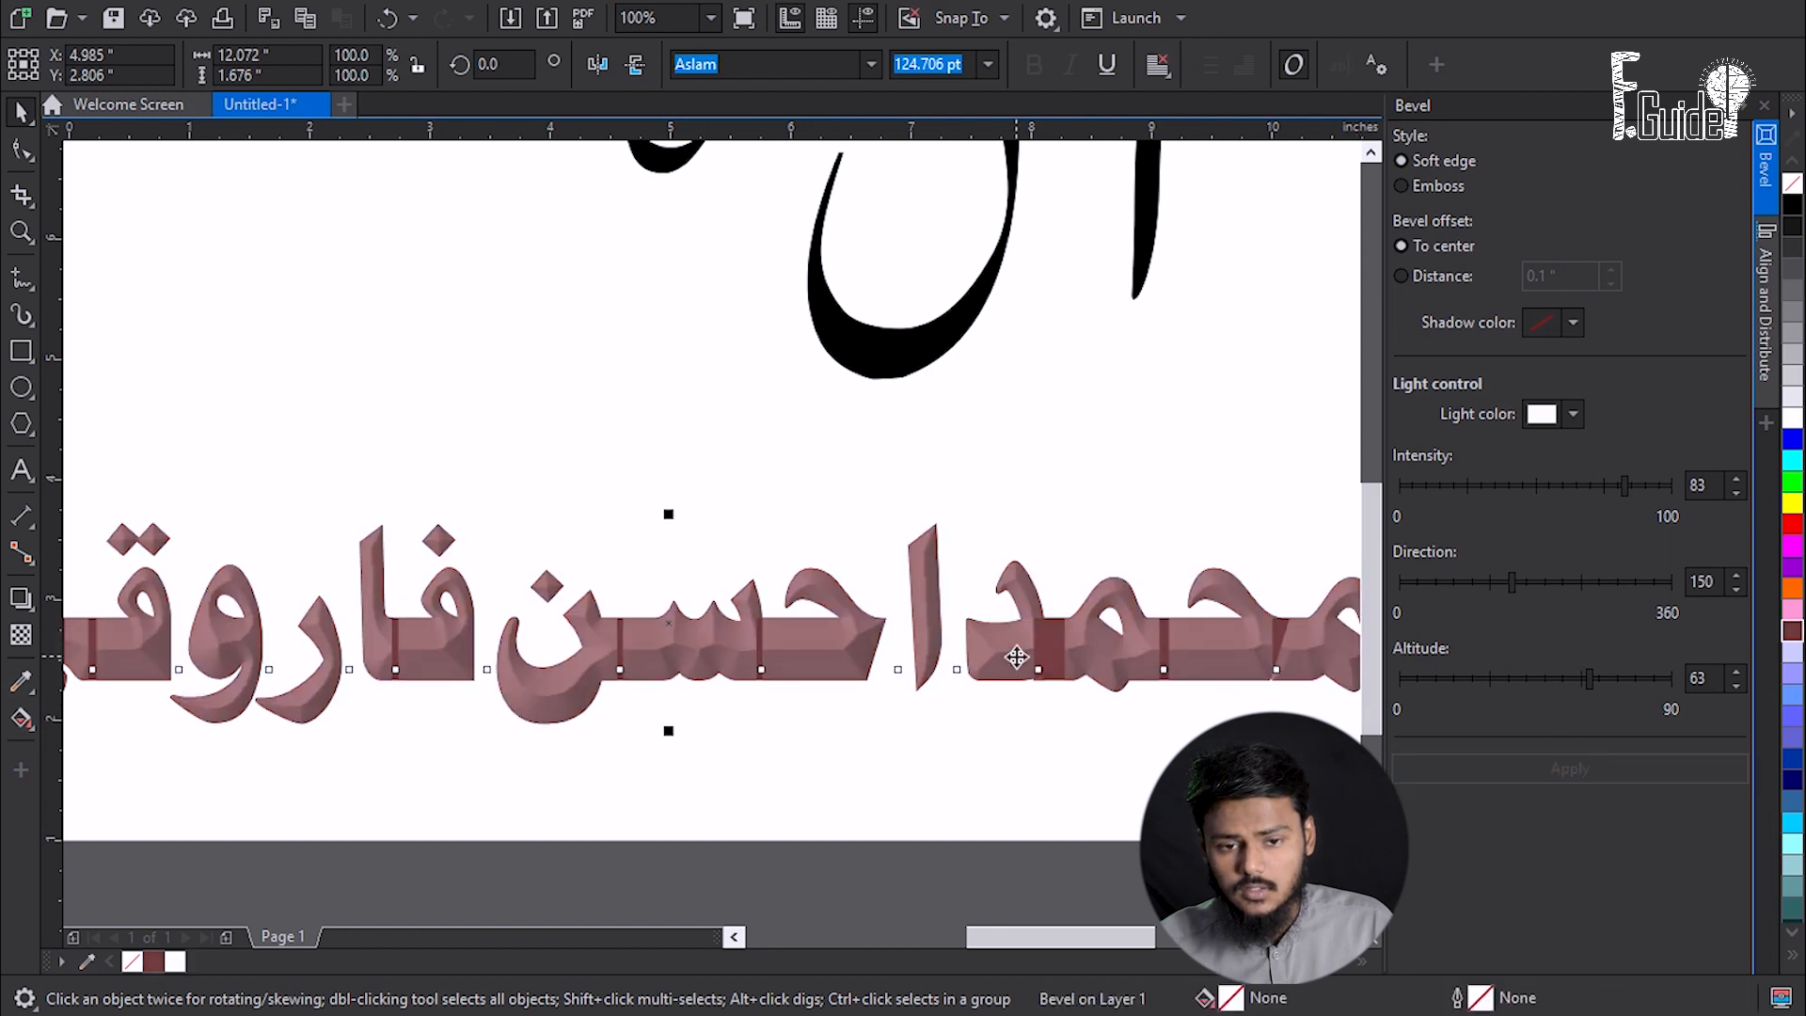
pyautogui.moveTo(1008, 649); pyautogui.dragTo(906, 588)
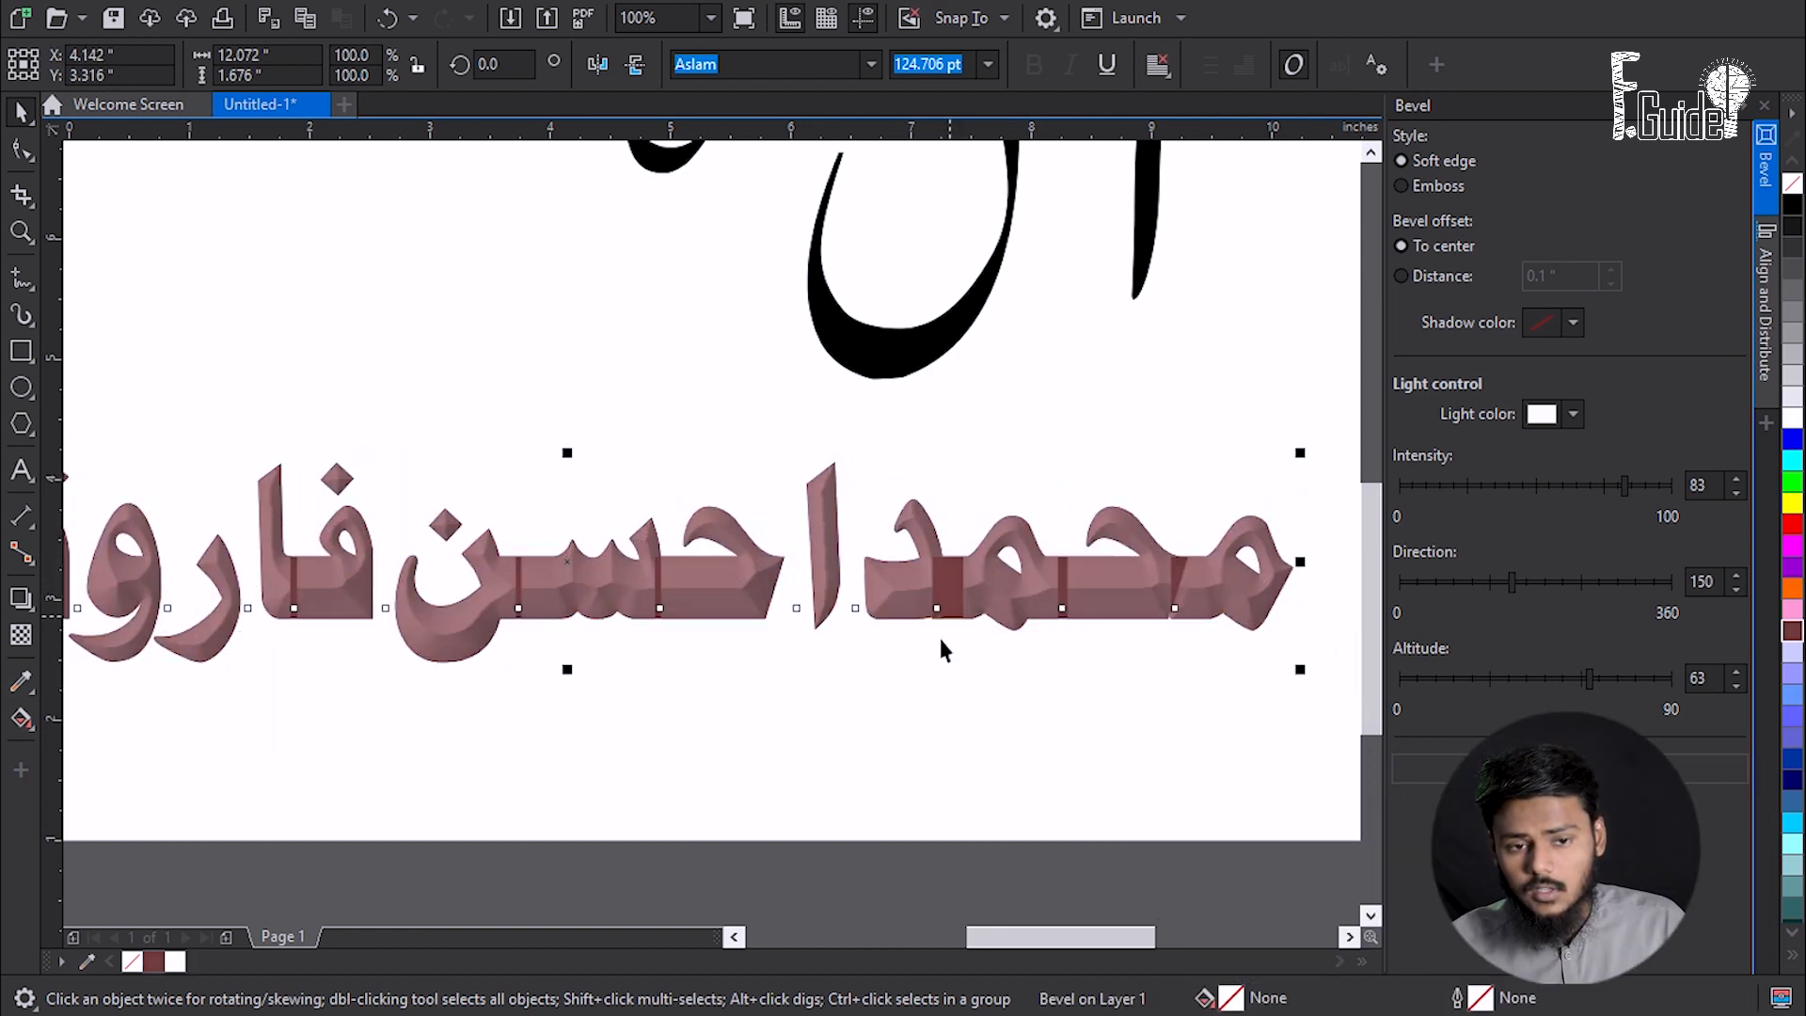
pyautogui.scroll(1, 917, 624)
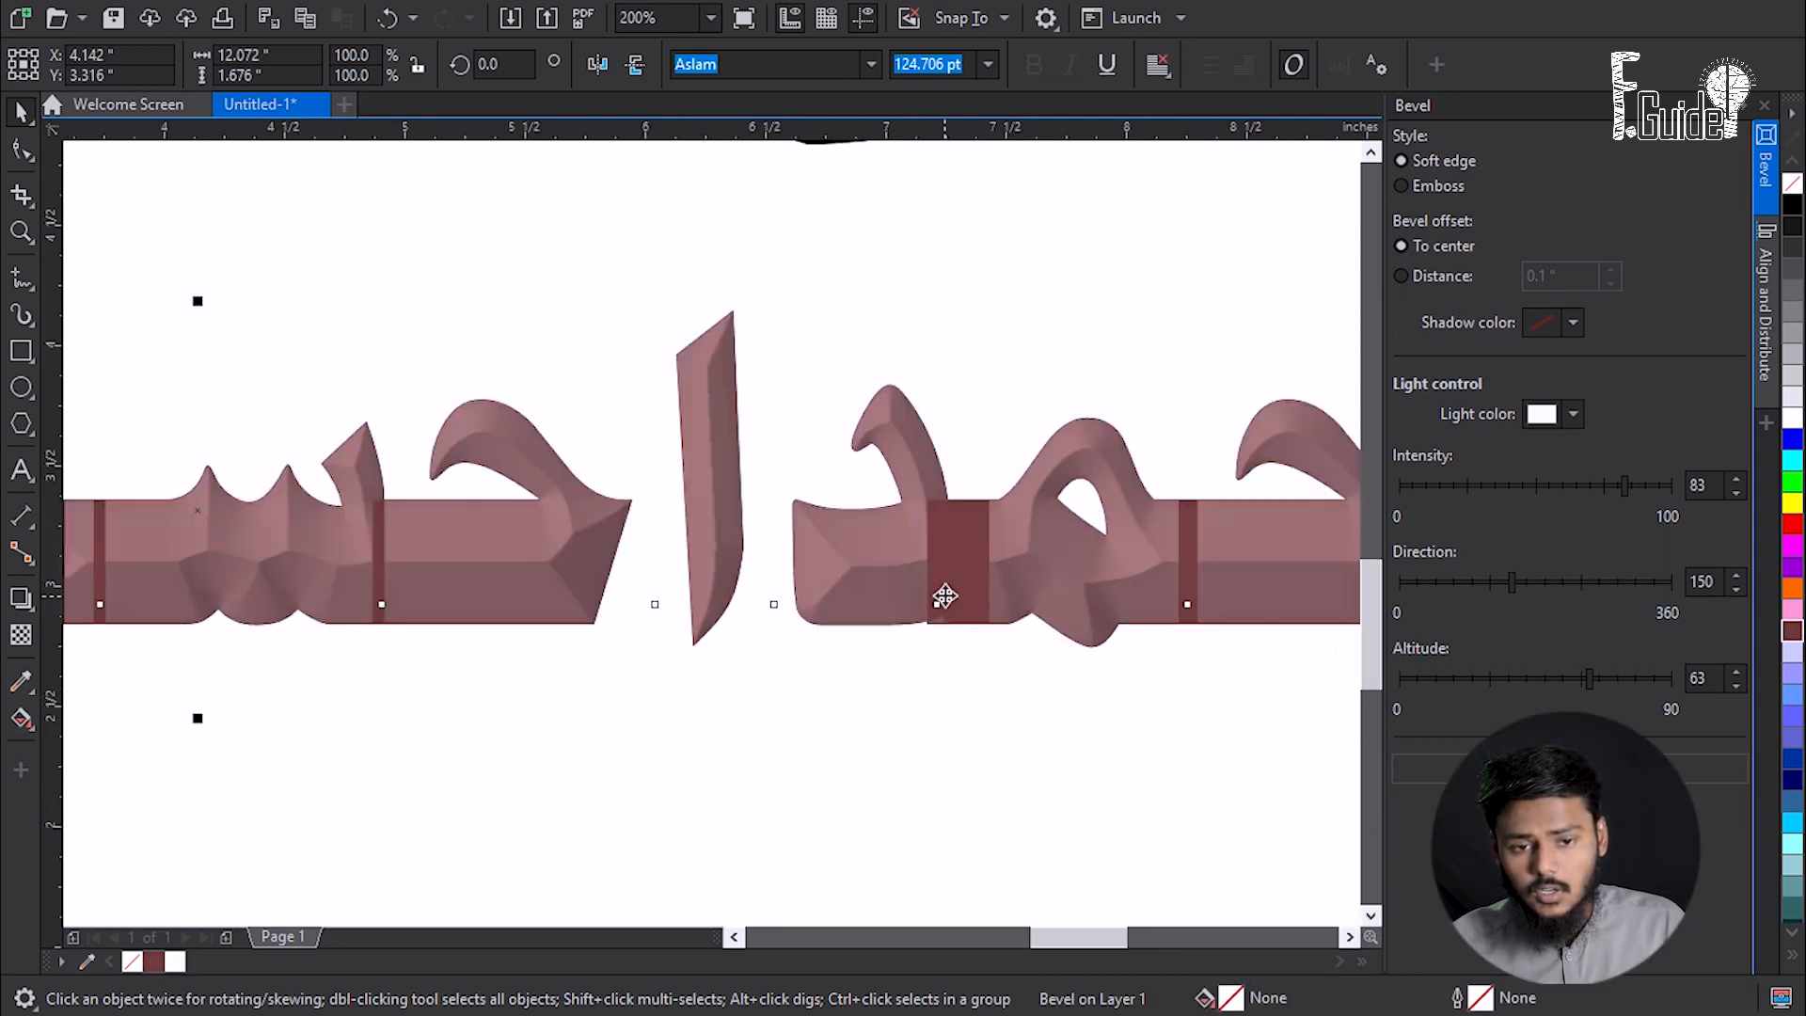
pyautogui.click(968, 777)
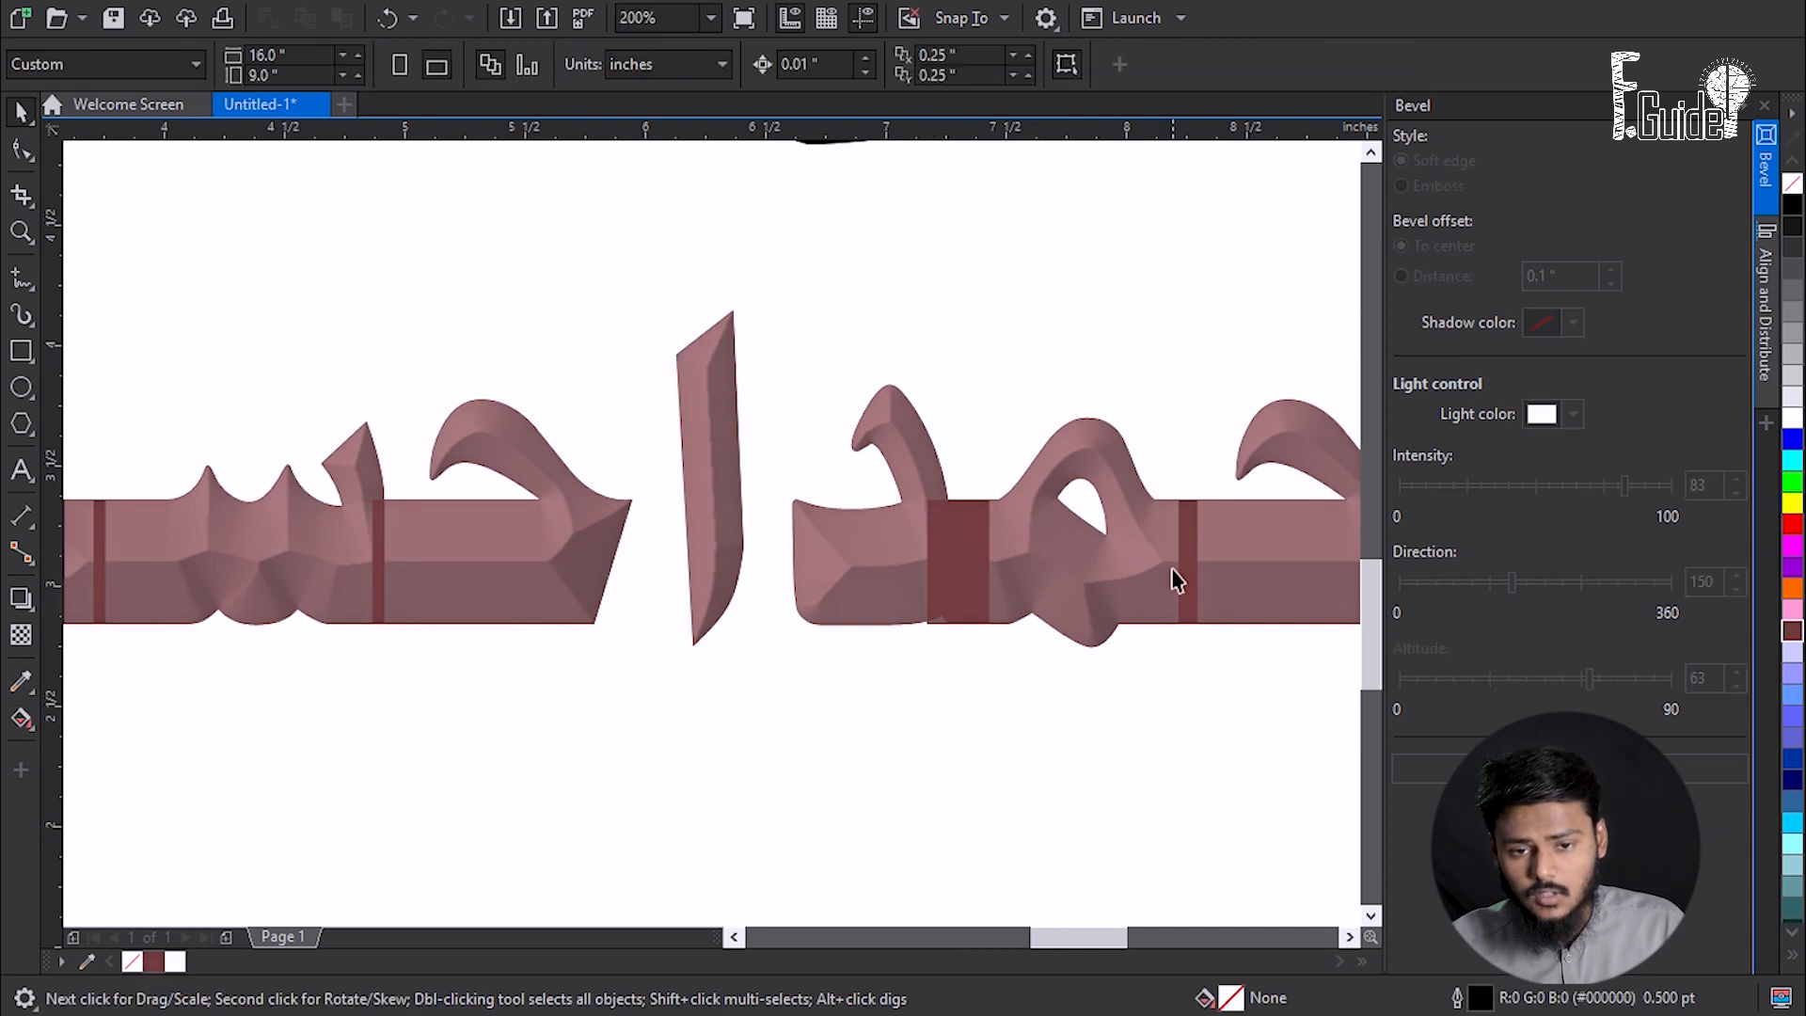
pyautogui.scroll(-1, 443, 573)
pyautogui.moveTo(383, 573); pyautogui.dragTo(522, 585)
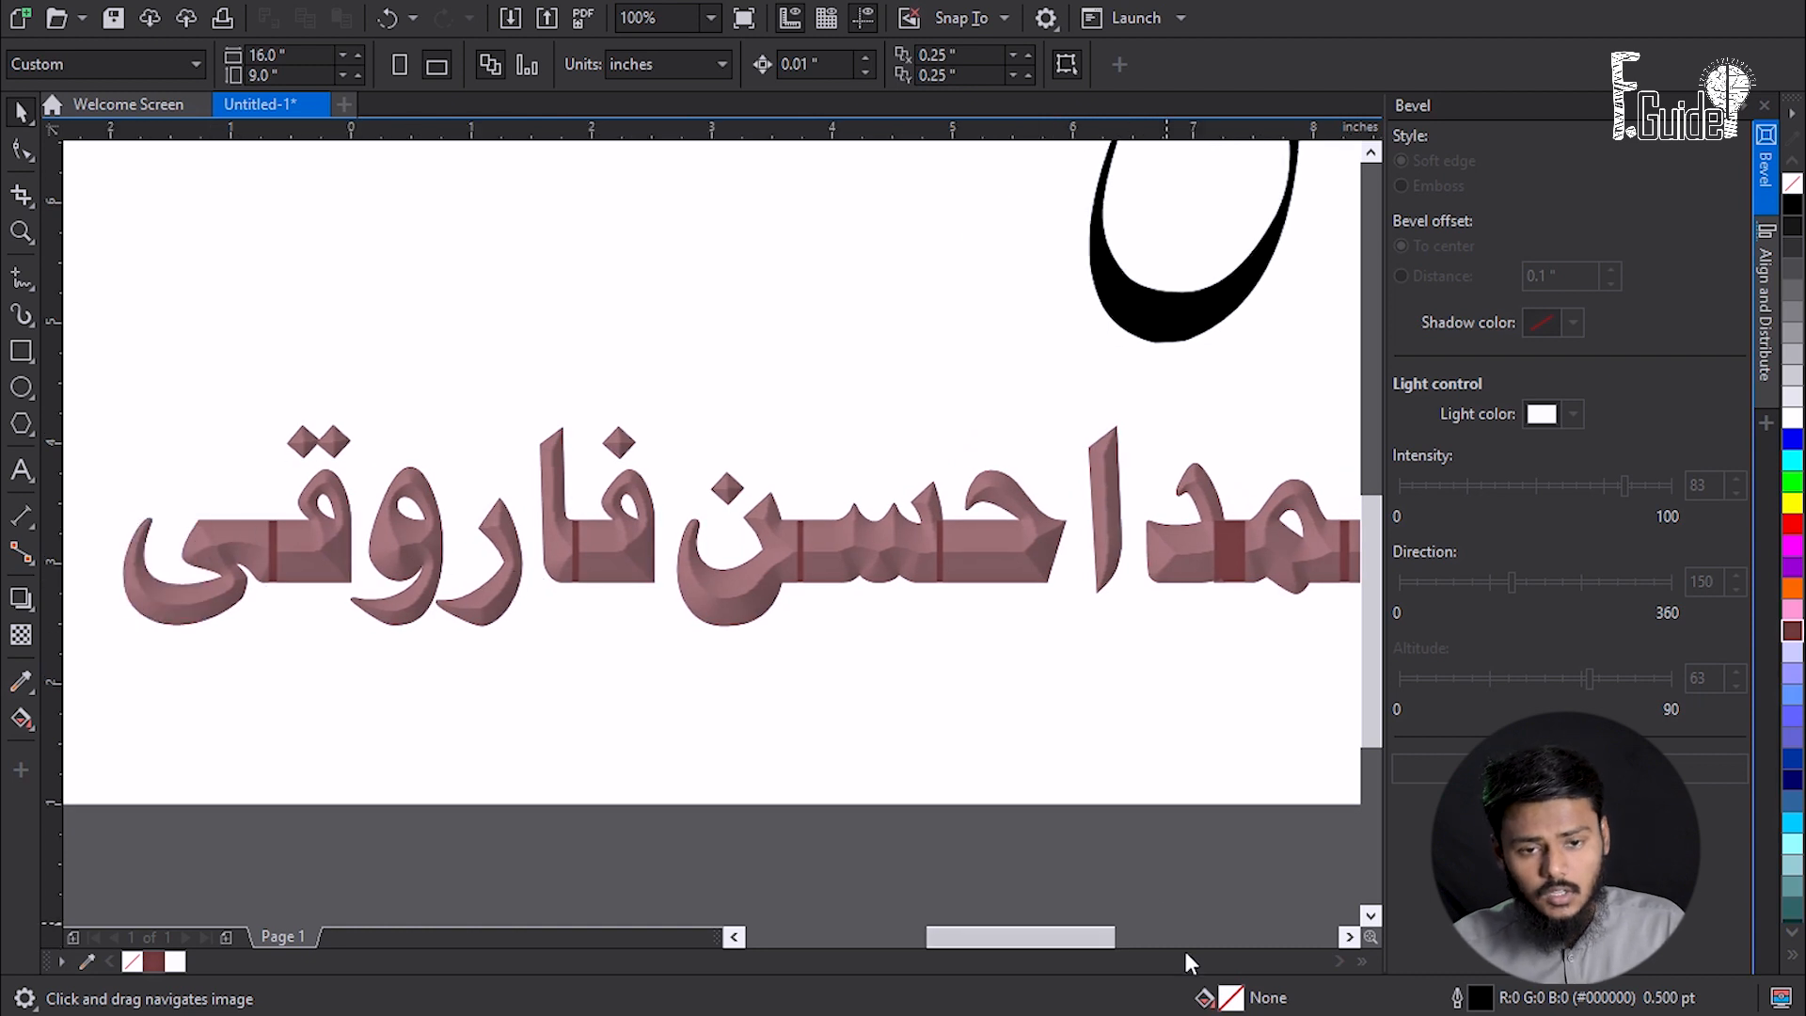
pyautogui.moveTo(804, 557); pyautogui.dragTo(672, 583)
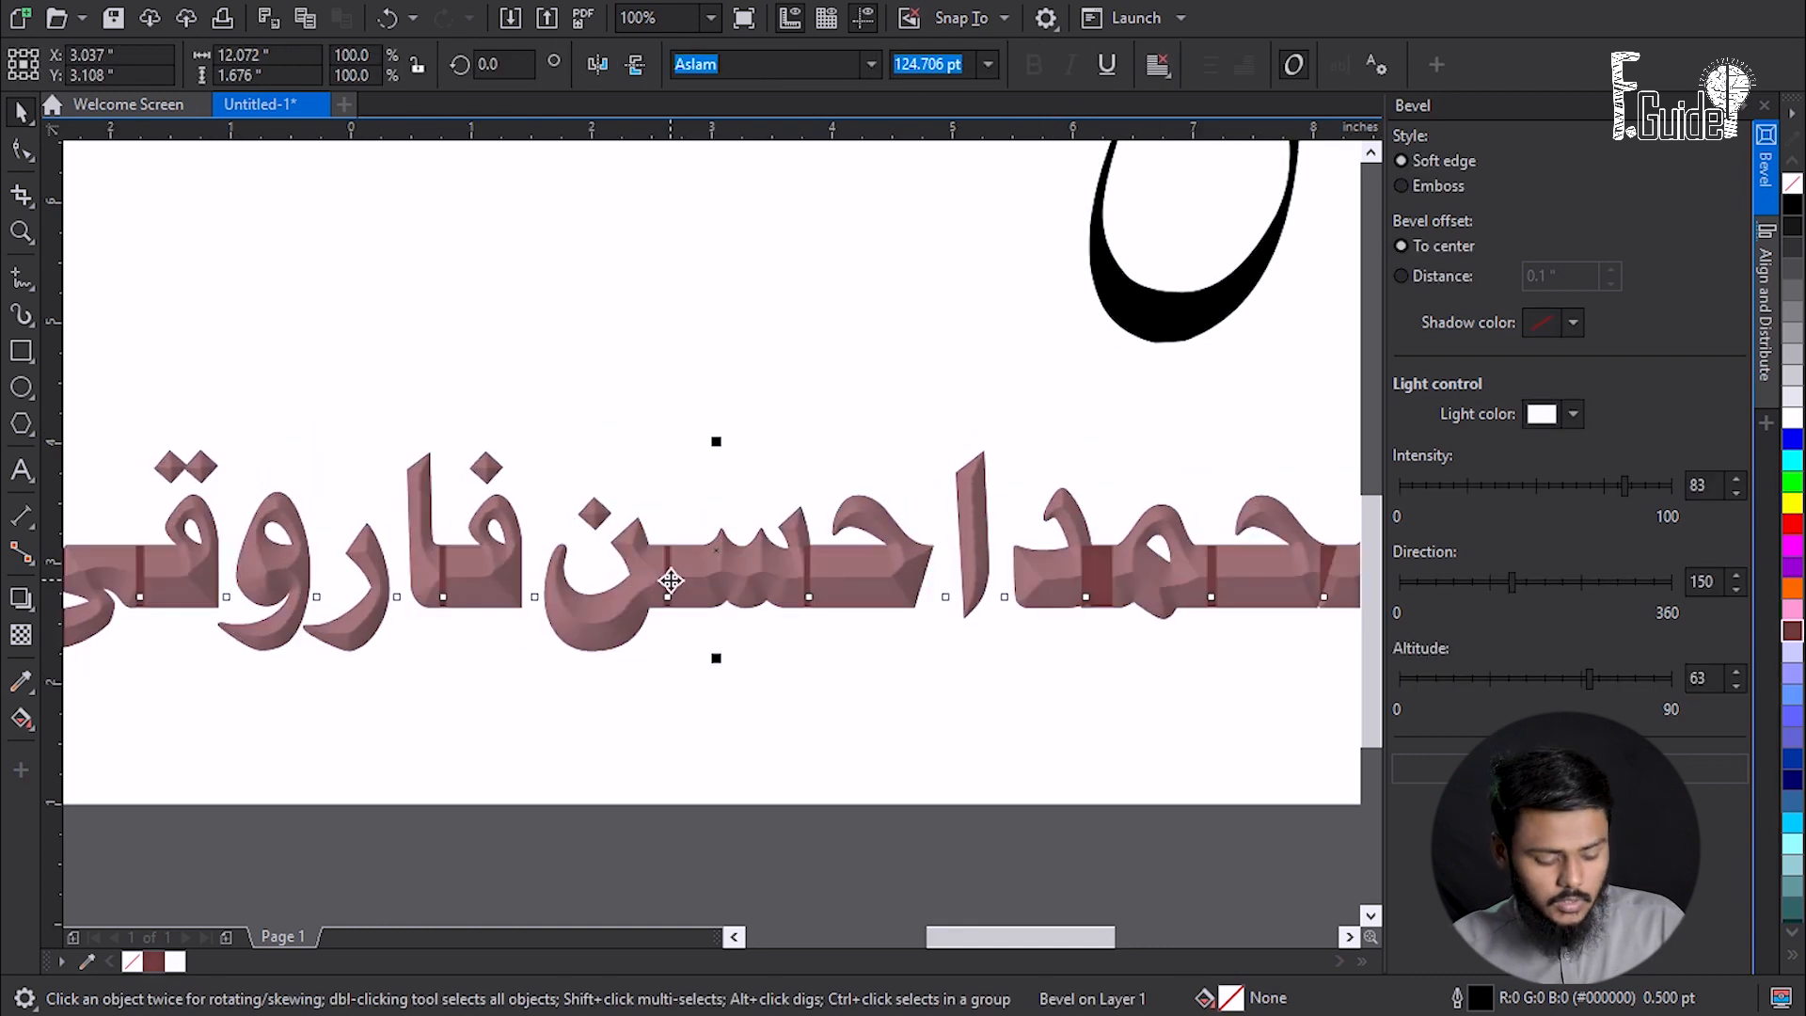
pyautogui.click(1766, 160)
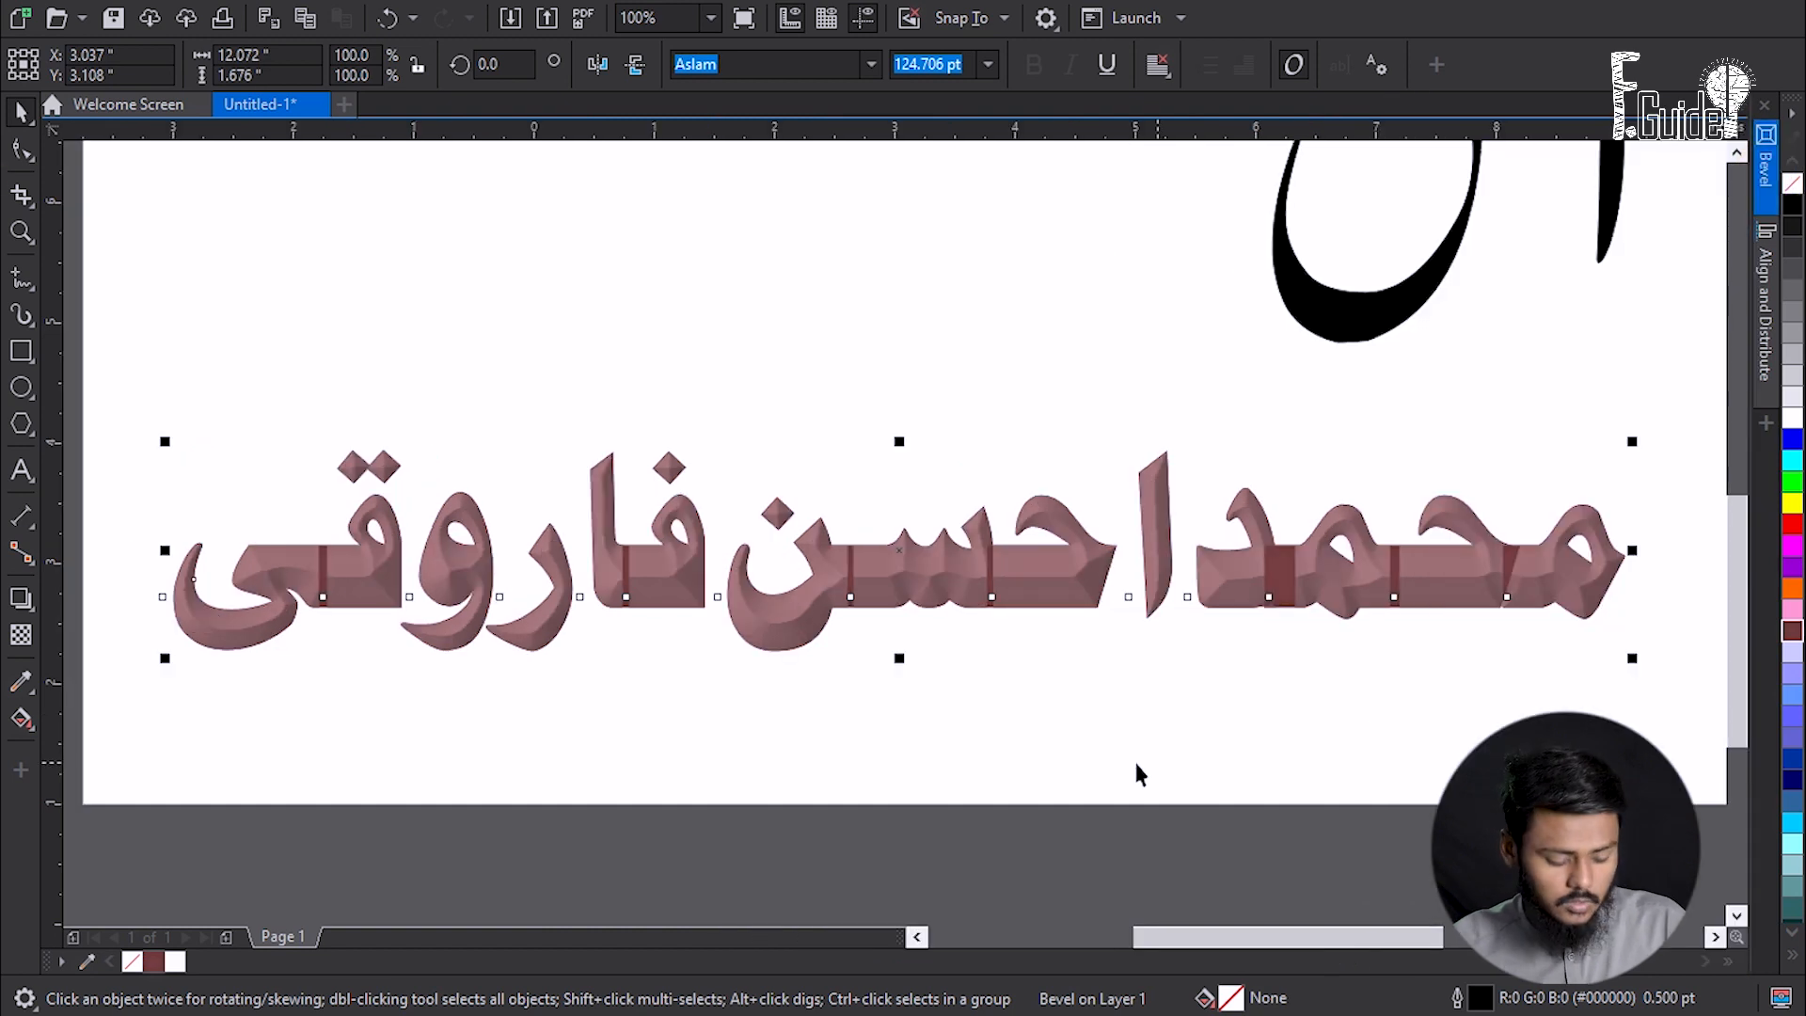
pyautogui.hotkey('ctrl', 'z')
pyautogui.hotkey('ctrl', 'z')
pyautogui.hotkey('ctrl', 'z')
pyautogui.hotkey('ctrl', 'z')
pyautogui.hotkey('ctrl', 'z')
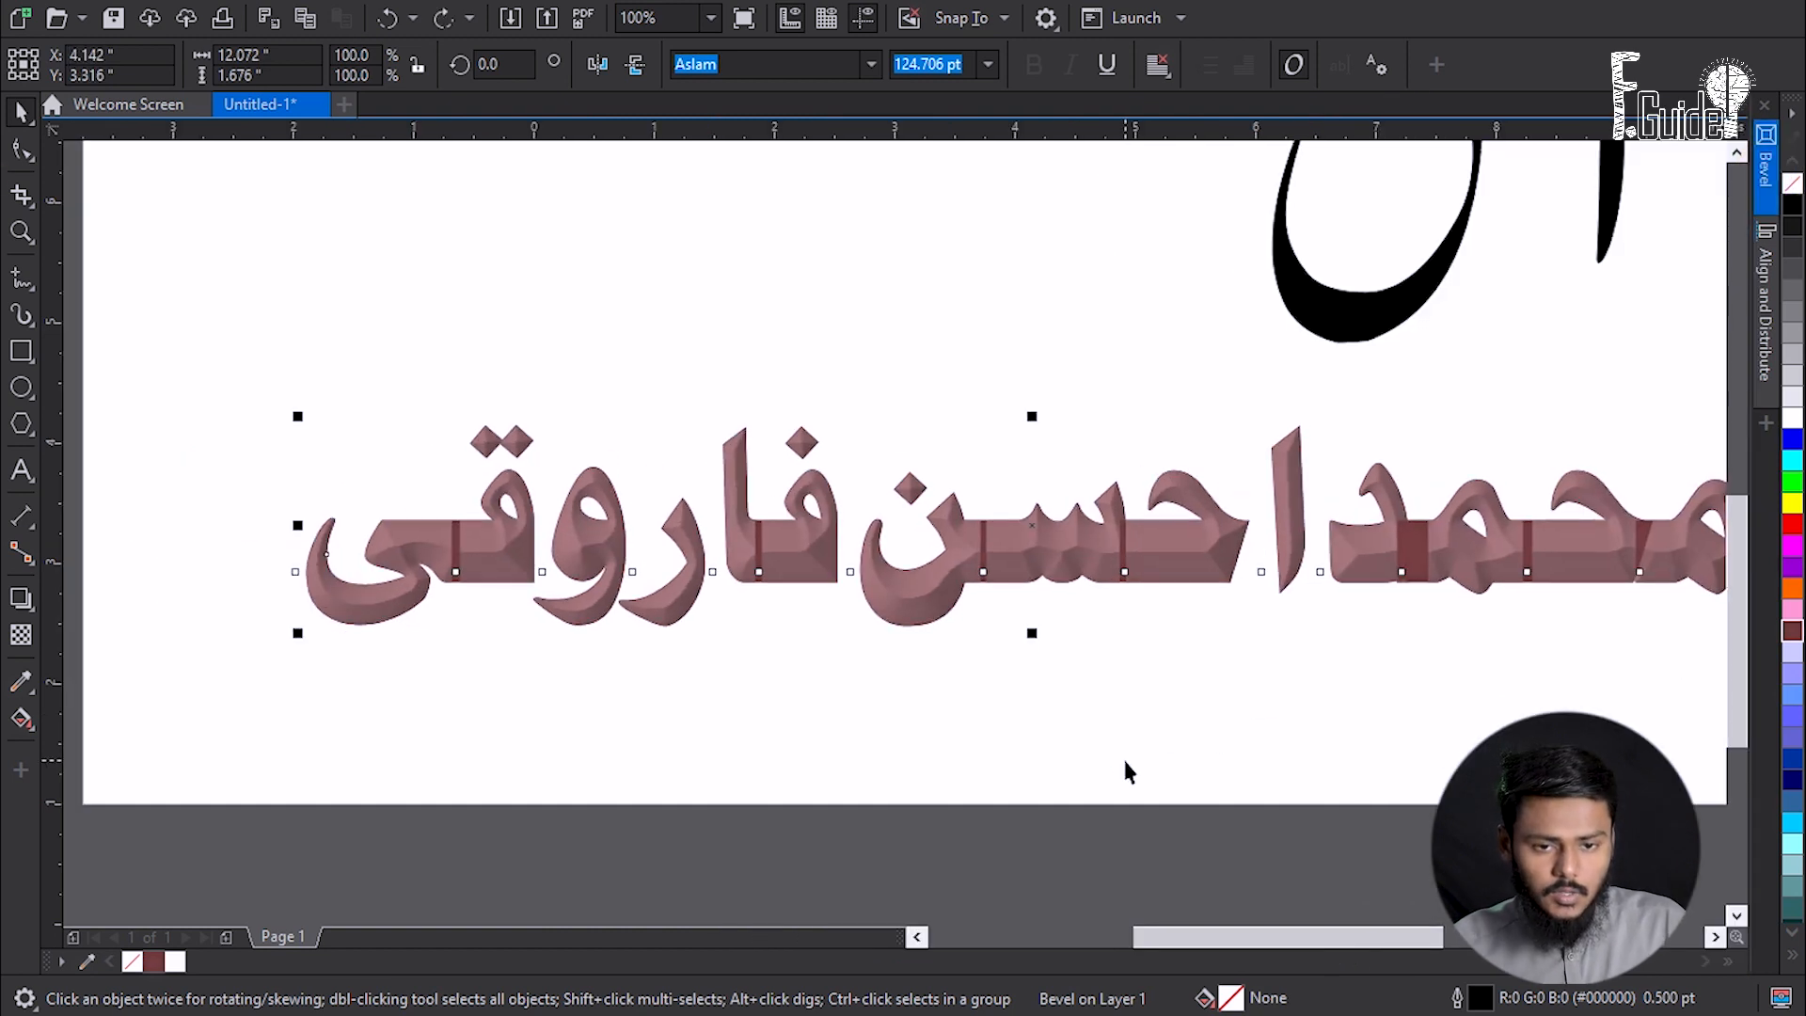
# - Reposition the name, convert it to curves and break it apart into 22 pieces
pyautogui.moveTo(1158, 620); pyautogui.dragTo(850, 628)
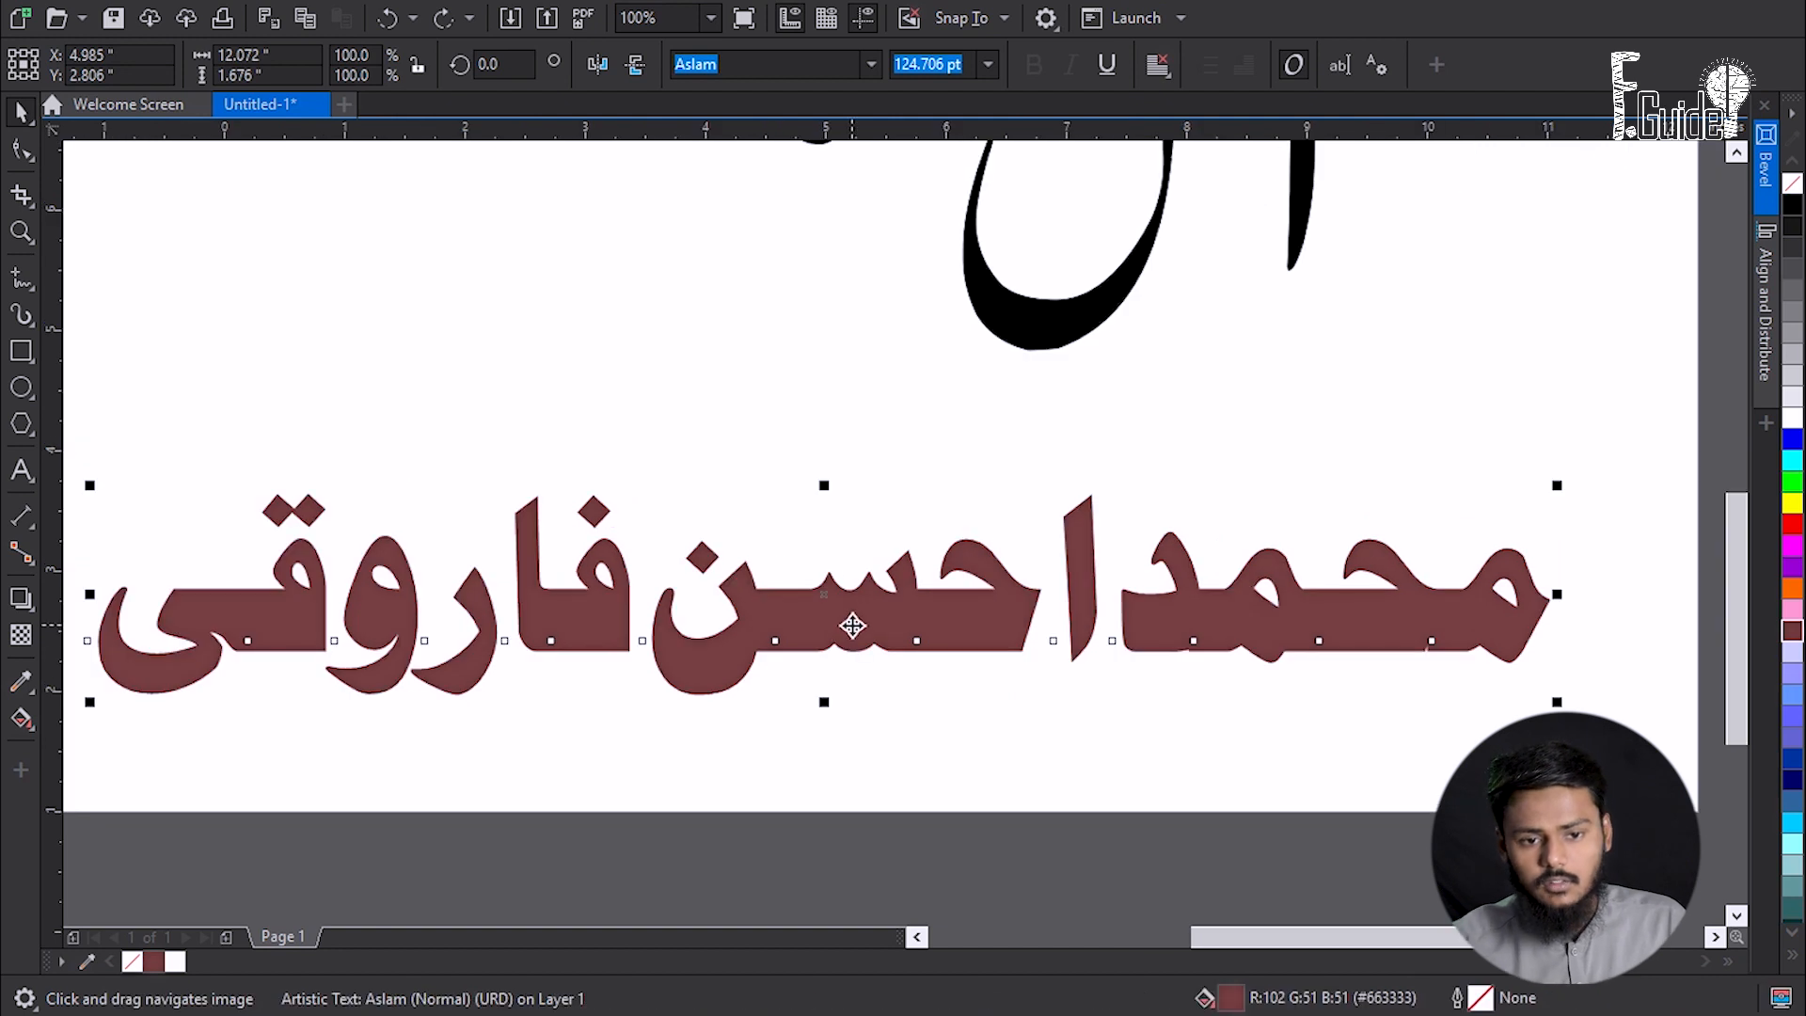
pyautogui.moveTo(802, 626); pyautogui.dragTo(858, 613)
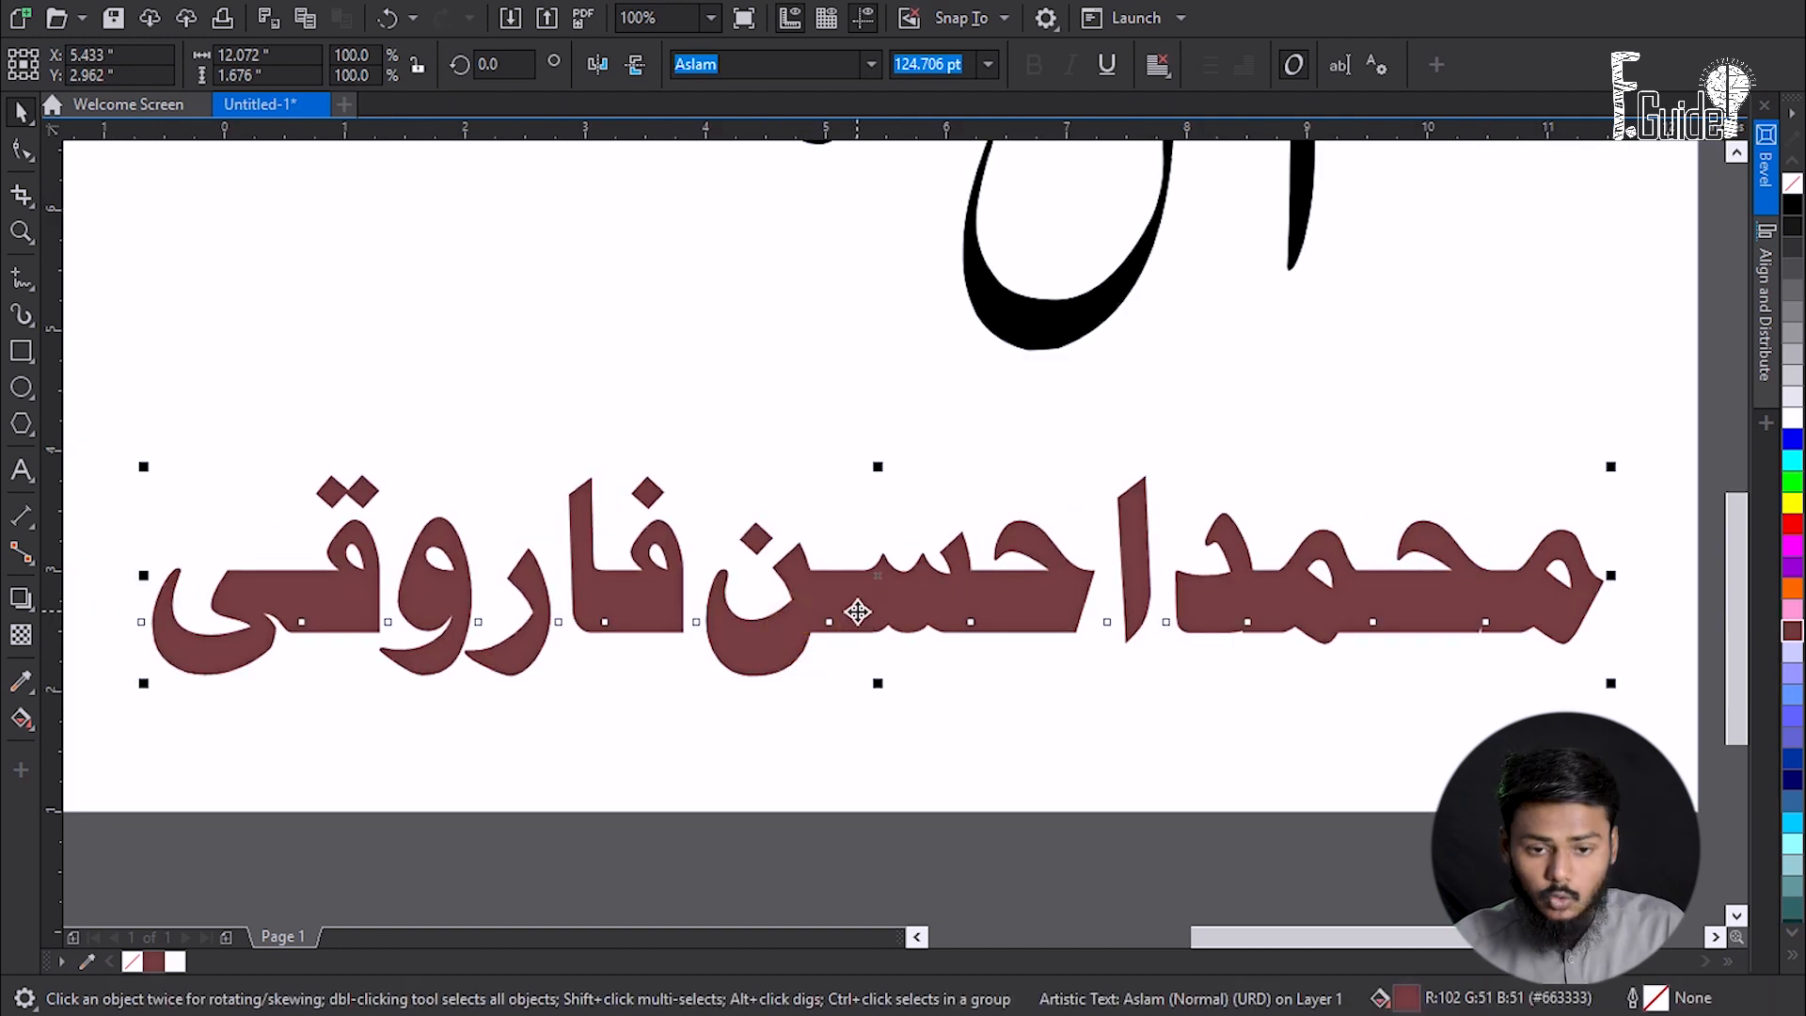
pyautogui.hotkey('ctrl', 'q')
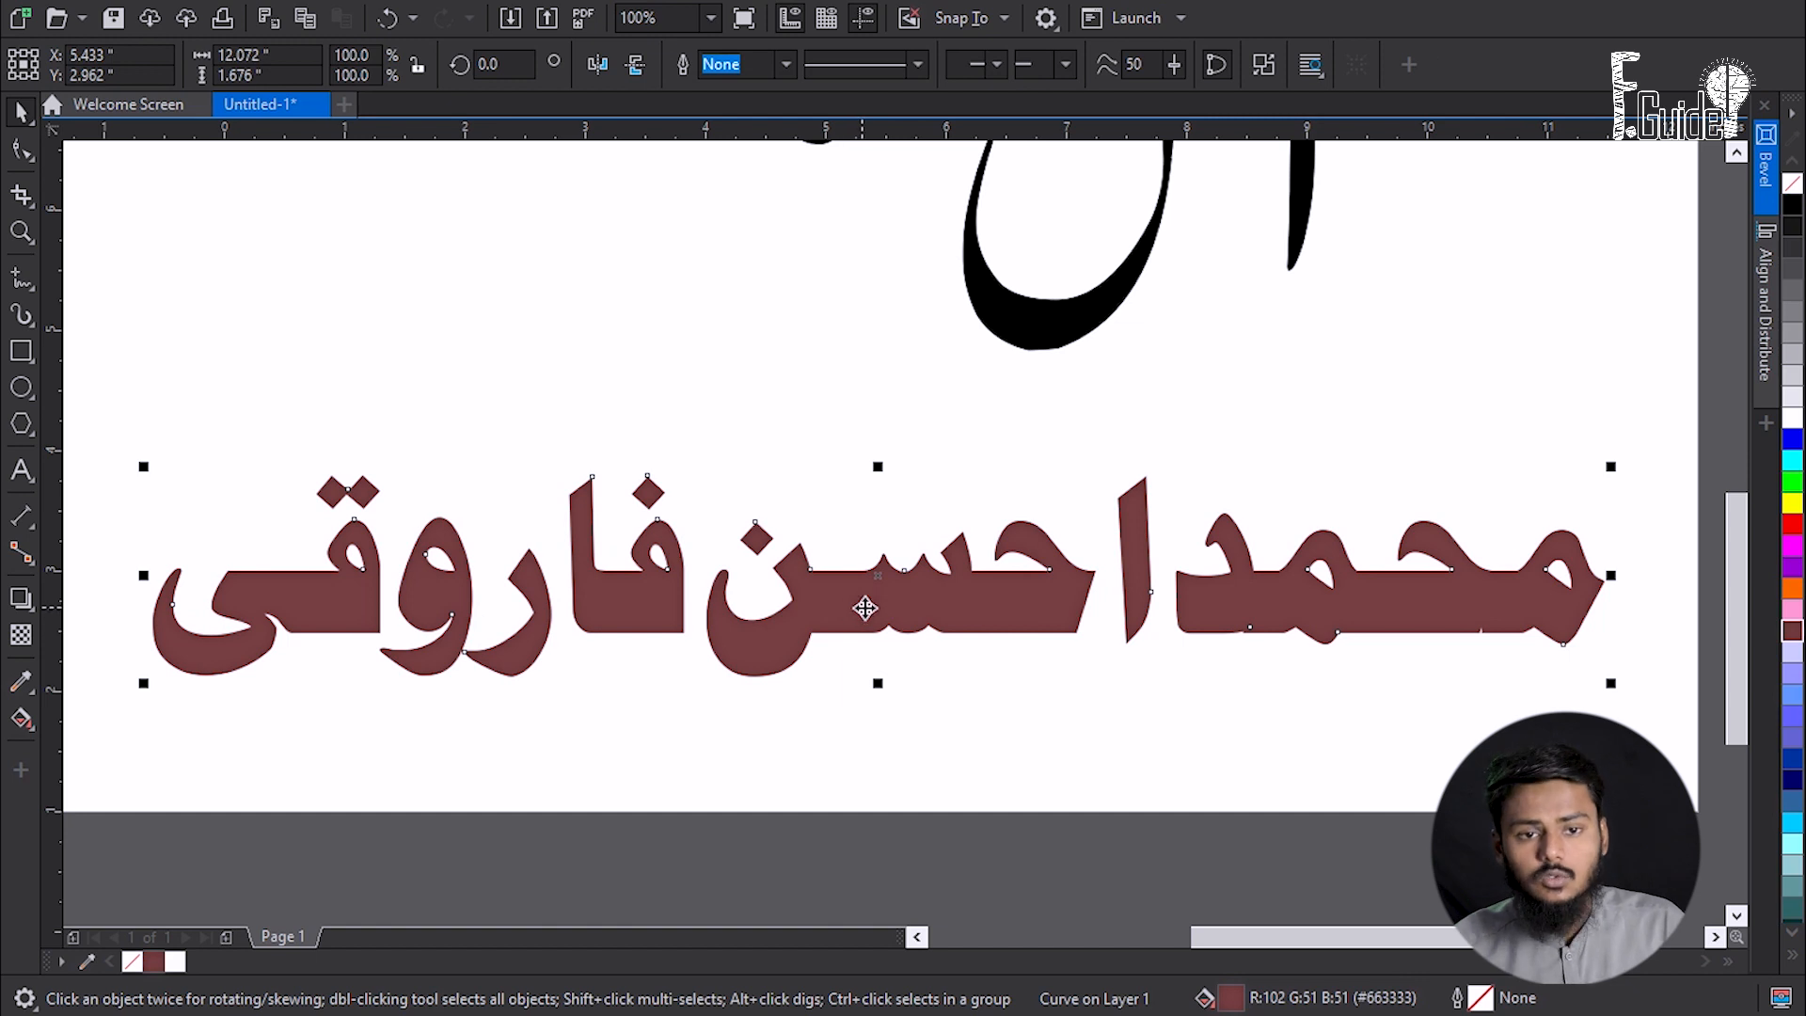
pyautogui.click(1267, 66)
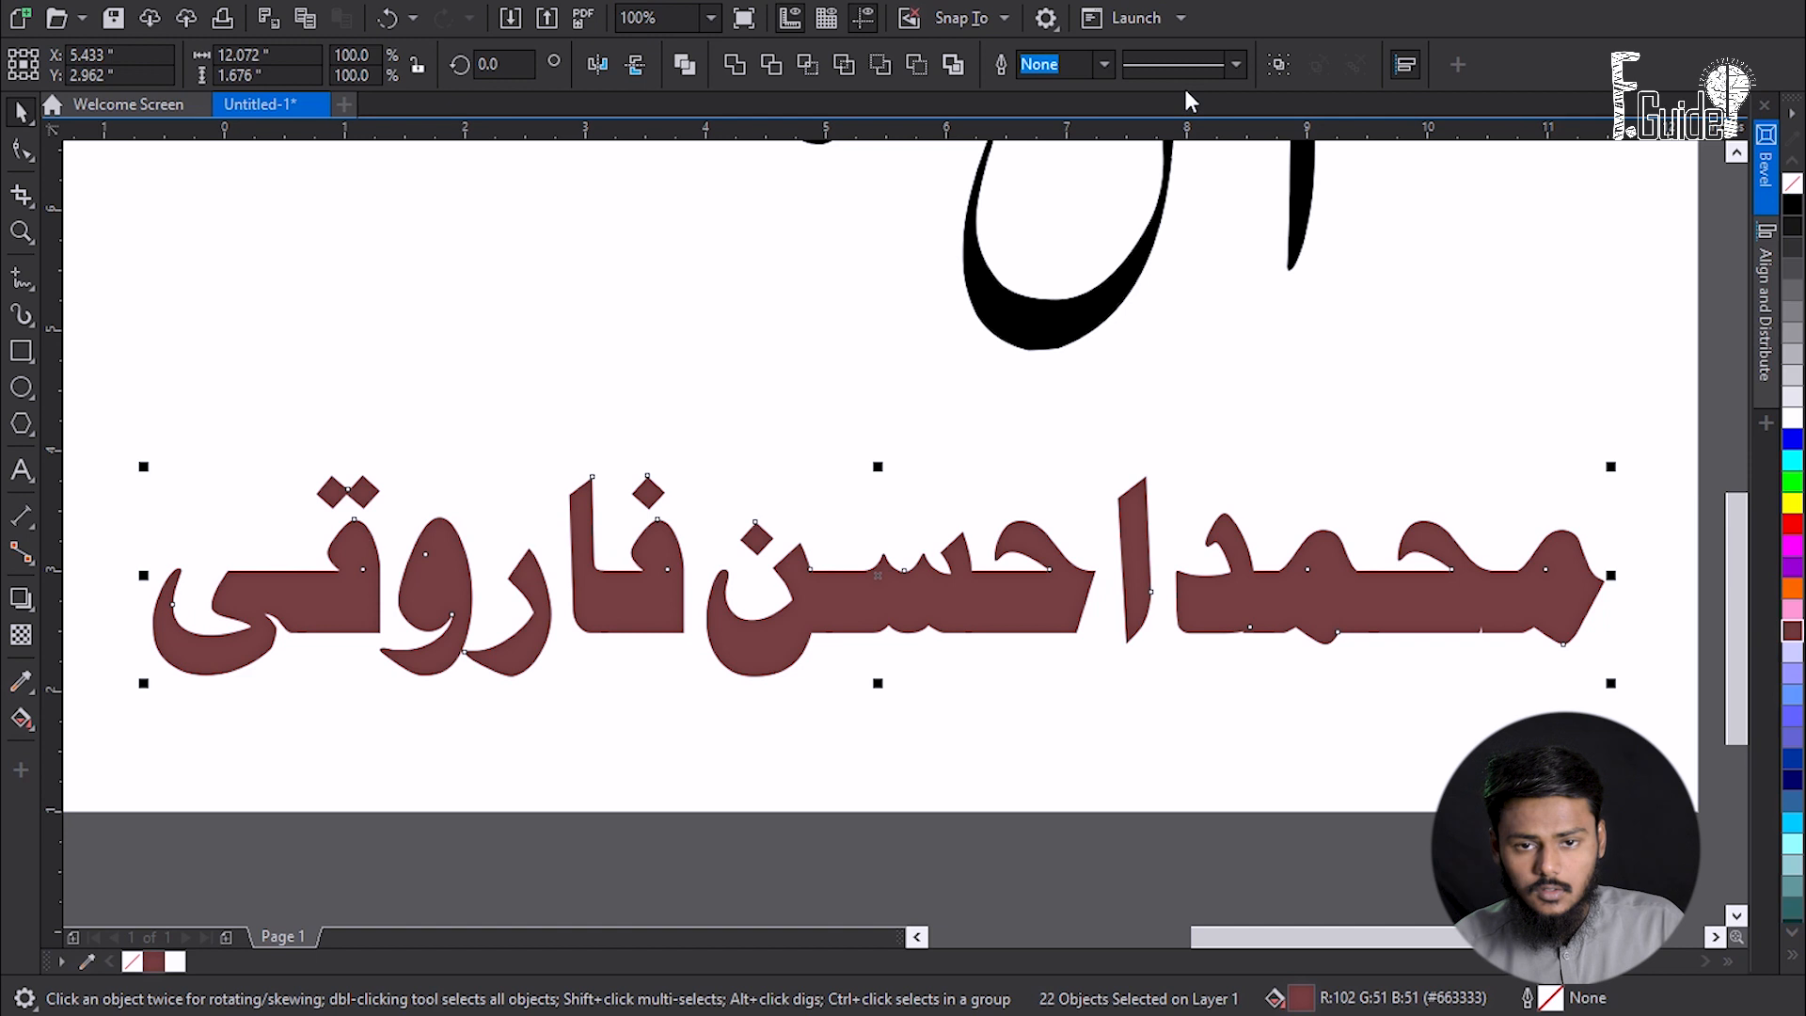
pyautogui.click(1234, 756)
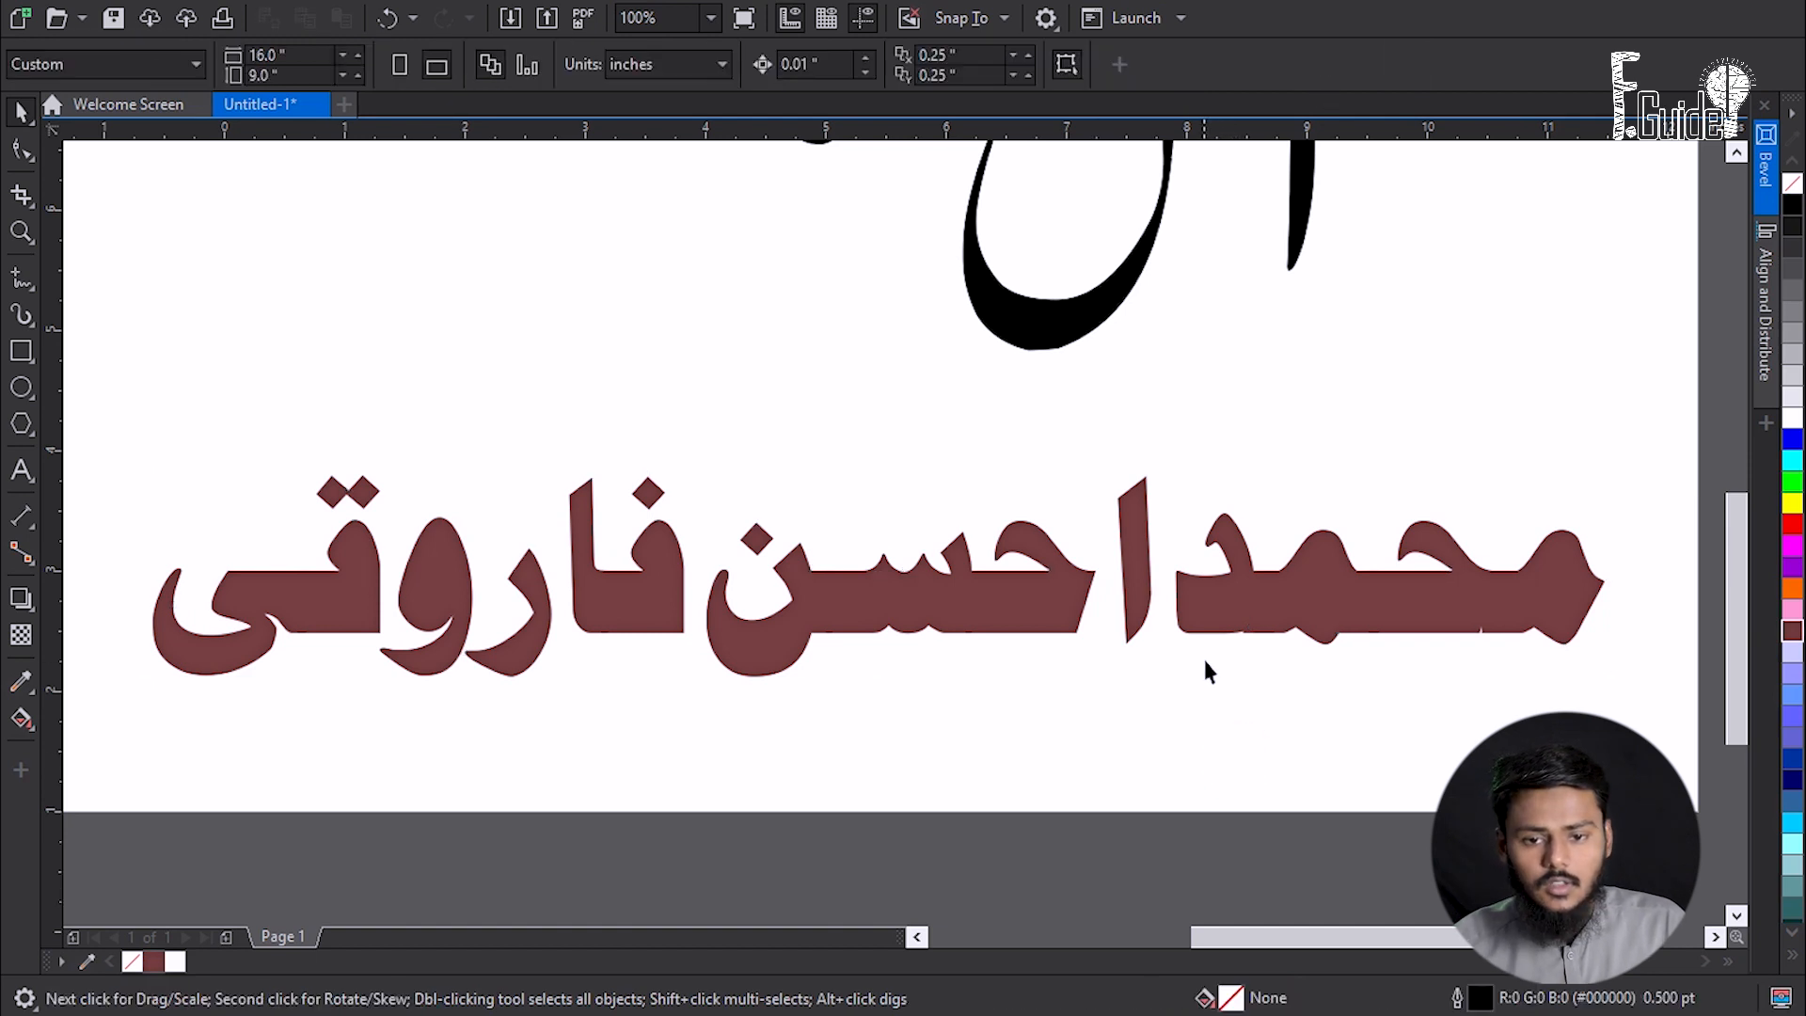
# - Merge the overlapping pieces of the name's final letter and the next letter into single shapes
pyautogui.scroll(1, 1585, 600)
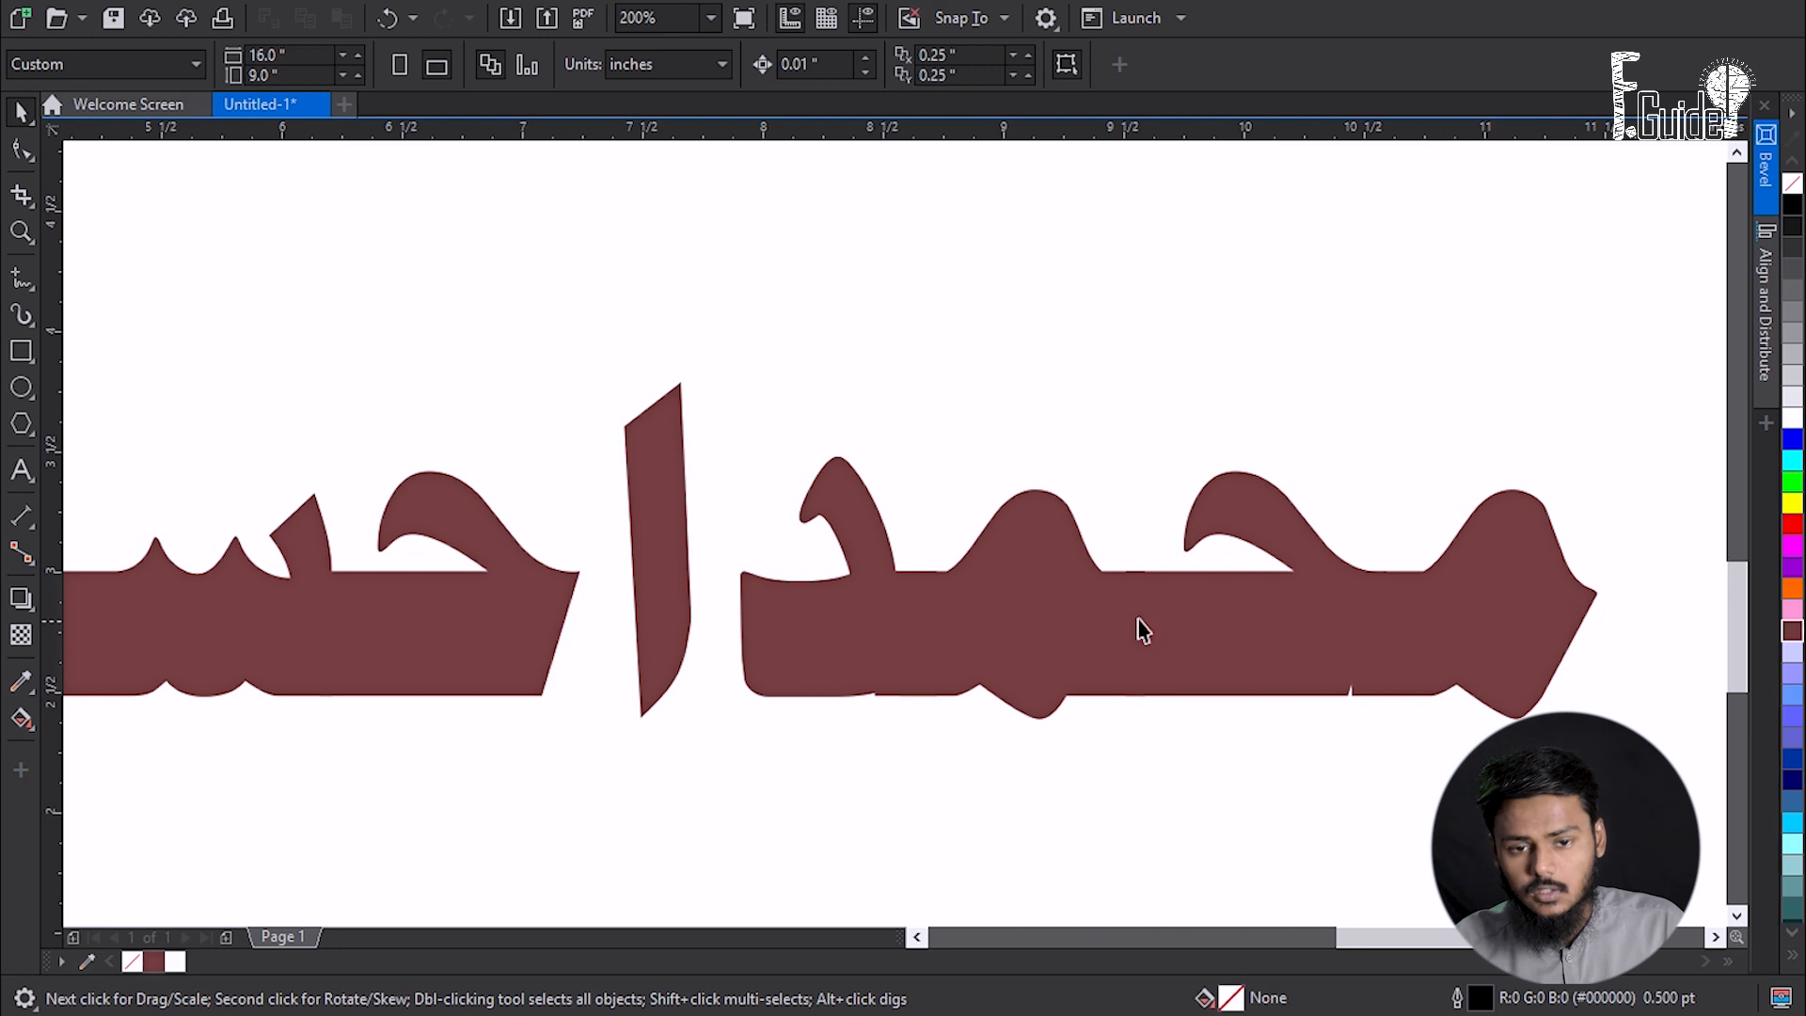
pyautogui.scroll(-1, 1093, 508)
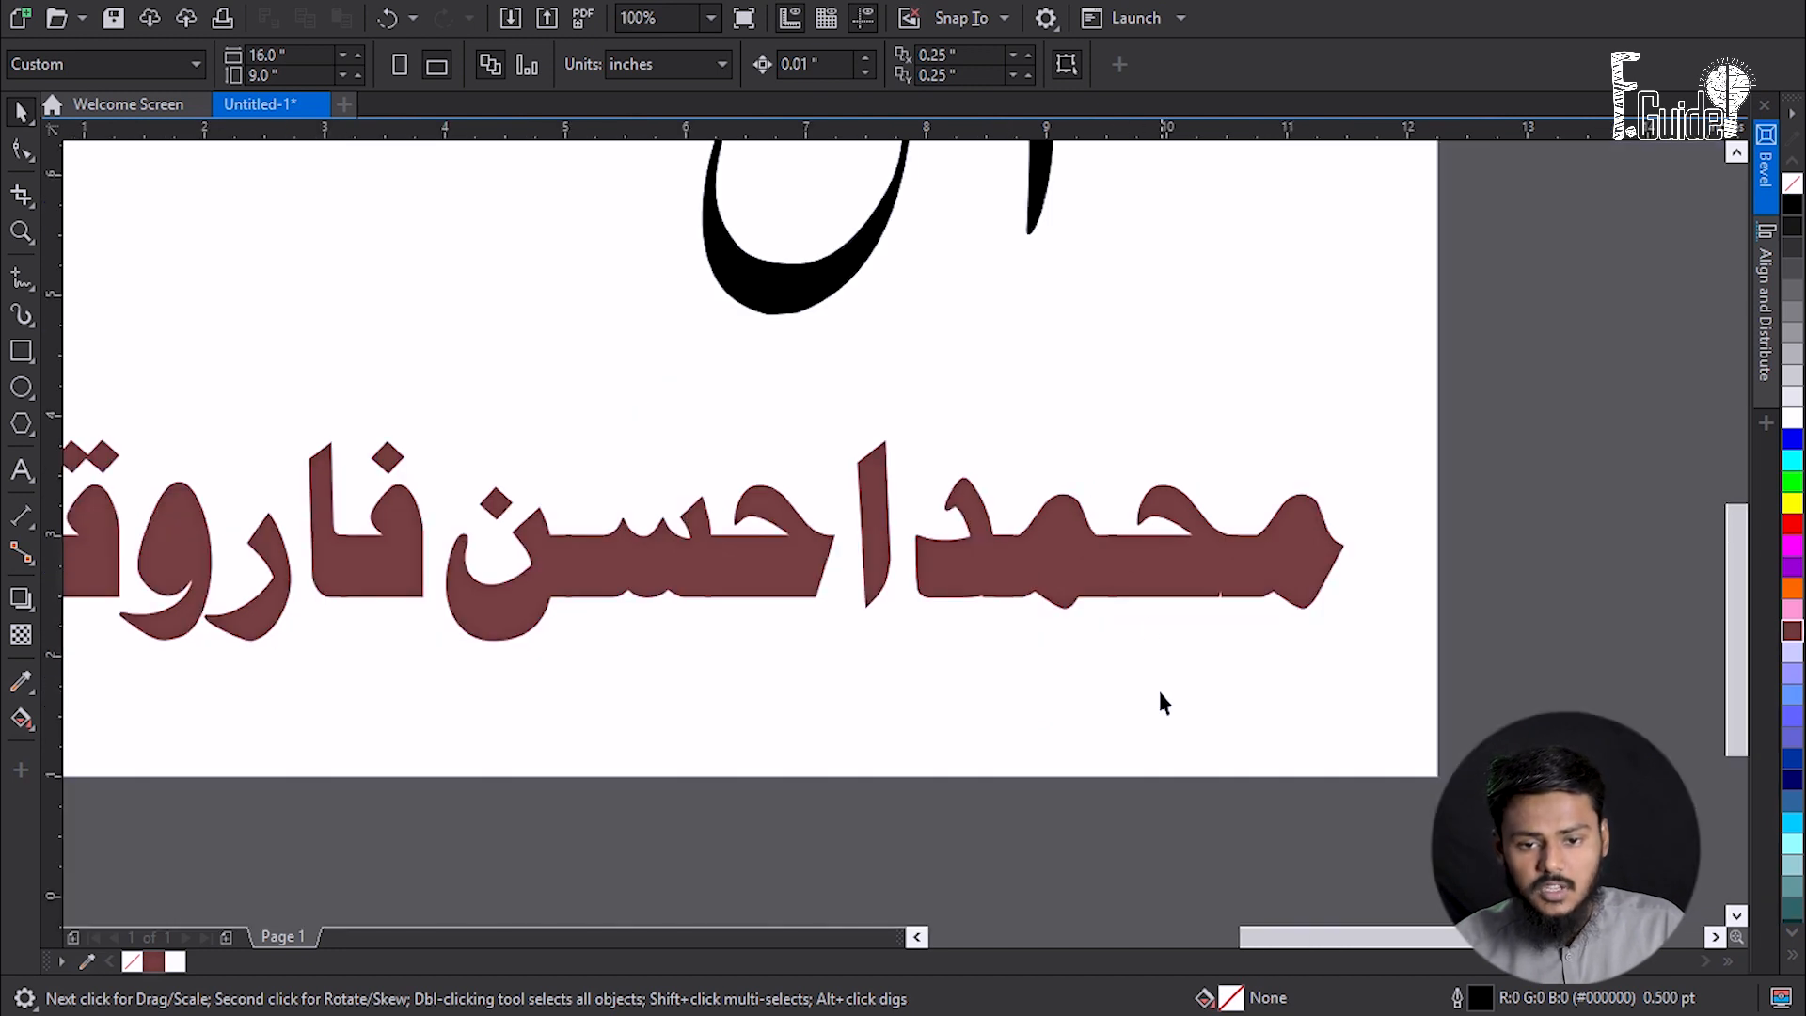
pyautogui.moveTo(1172, 683); pyautogui.dragTo(1425, 435)
pyautogui.scroll(1, 1284, 555)
pyautogui.moveTo(1303, 564); pyautogui.dragTo(1428, 535)
pyautogui.hotkey('ctrl', 'z')
pyautogui.hotkey('ctrl', 'z')
pyautogui.hotkey('ctrl', 'z')
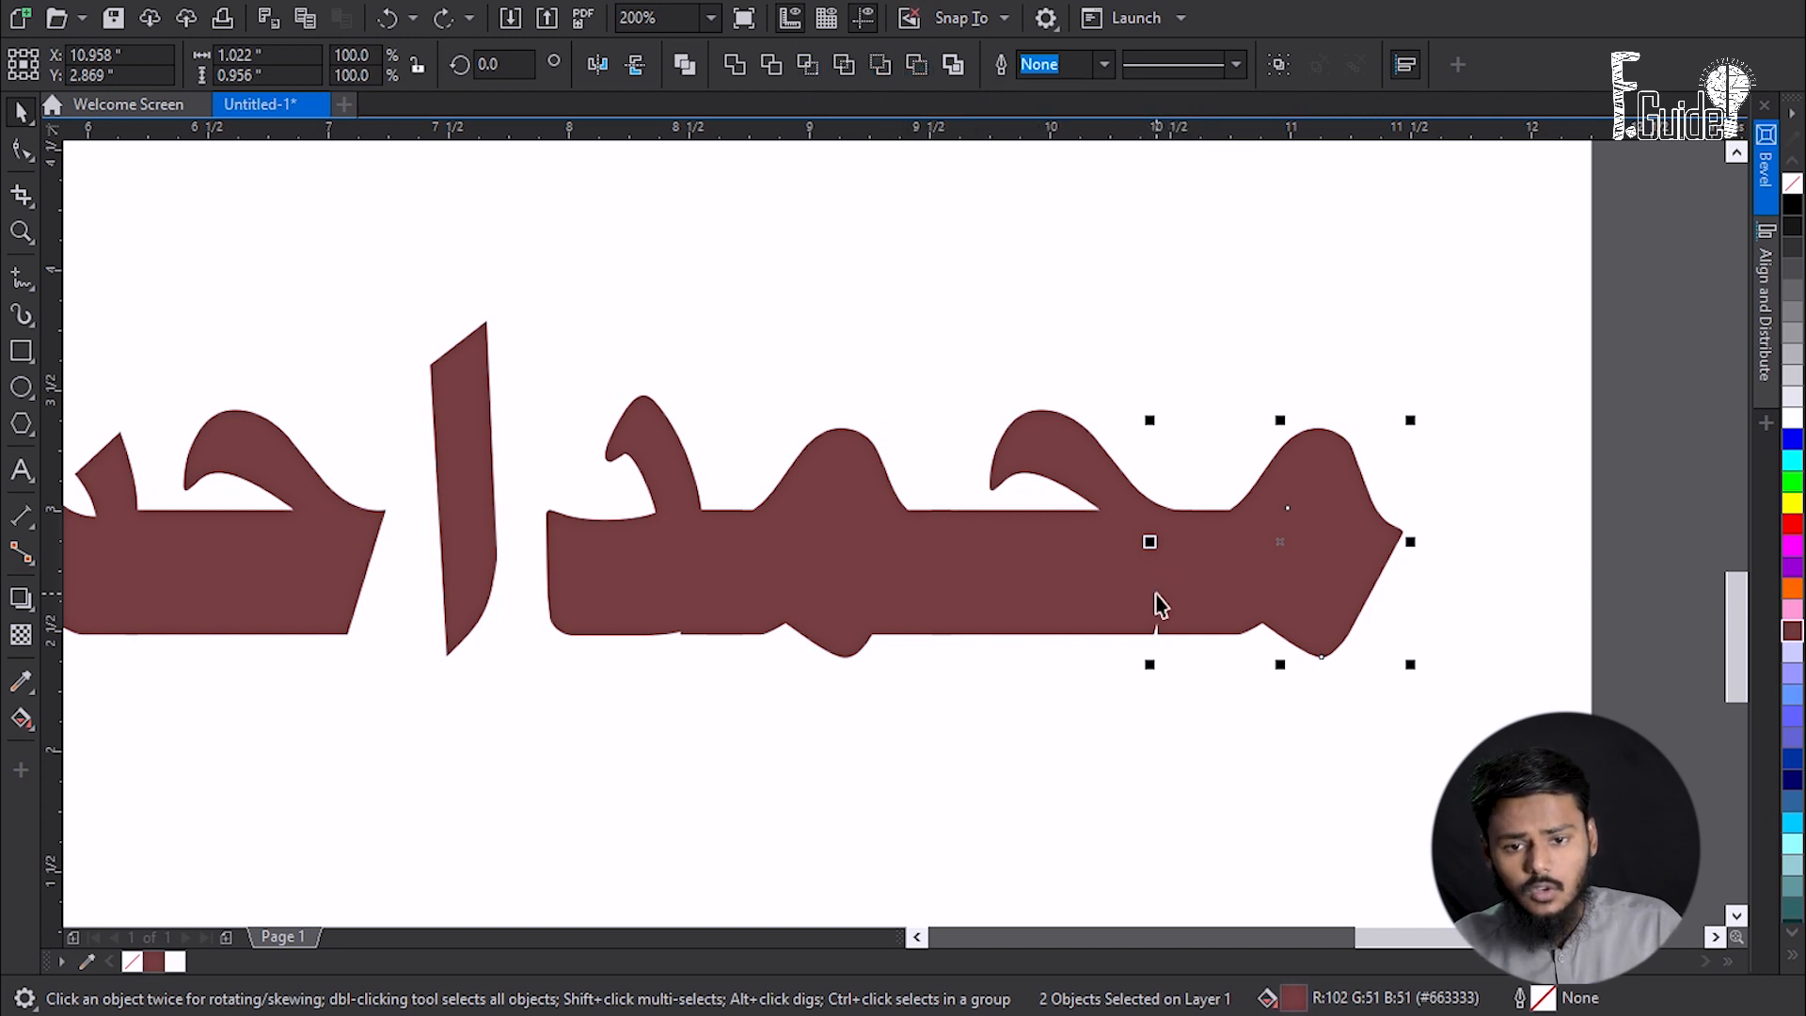
pyautogui.click(871, 71)
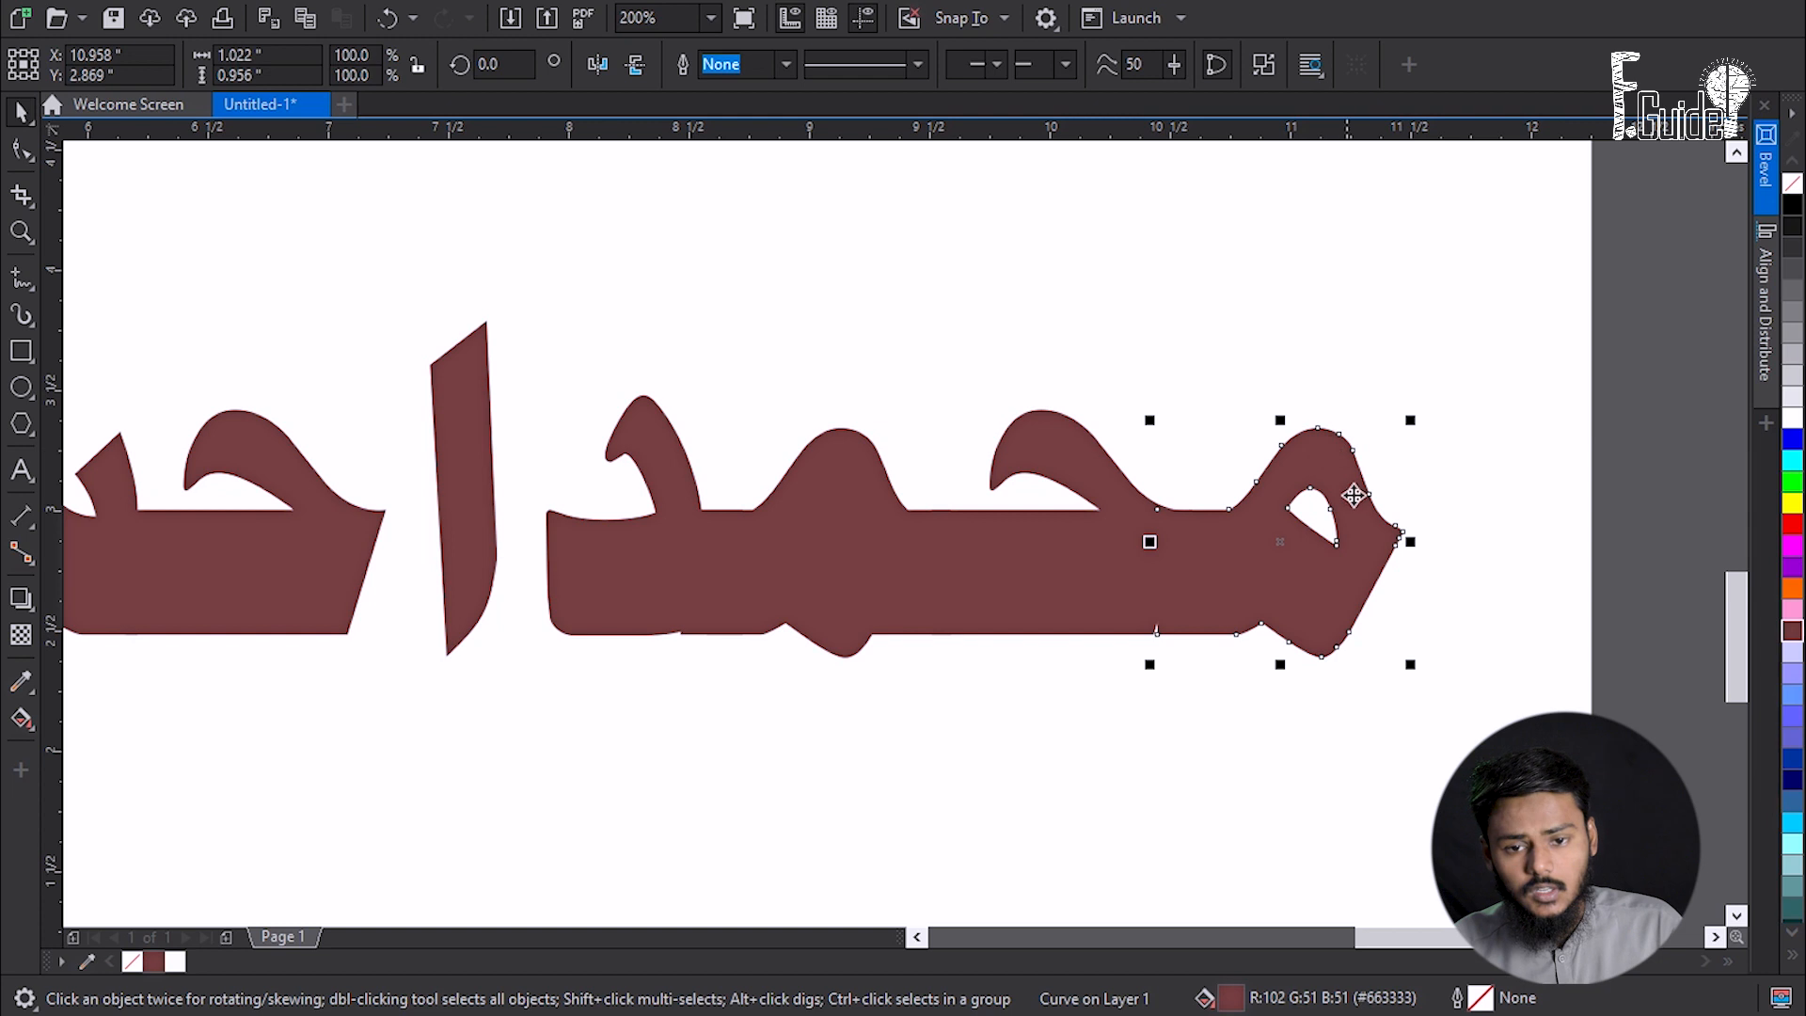
pyautogui.moveTo(626, 320); pyautogui.dragTo(1005, 727)
pyautogui.click(887, 66)
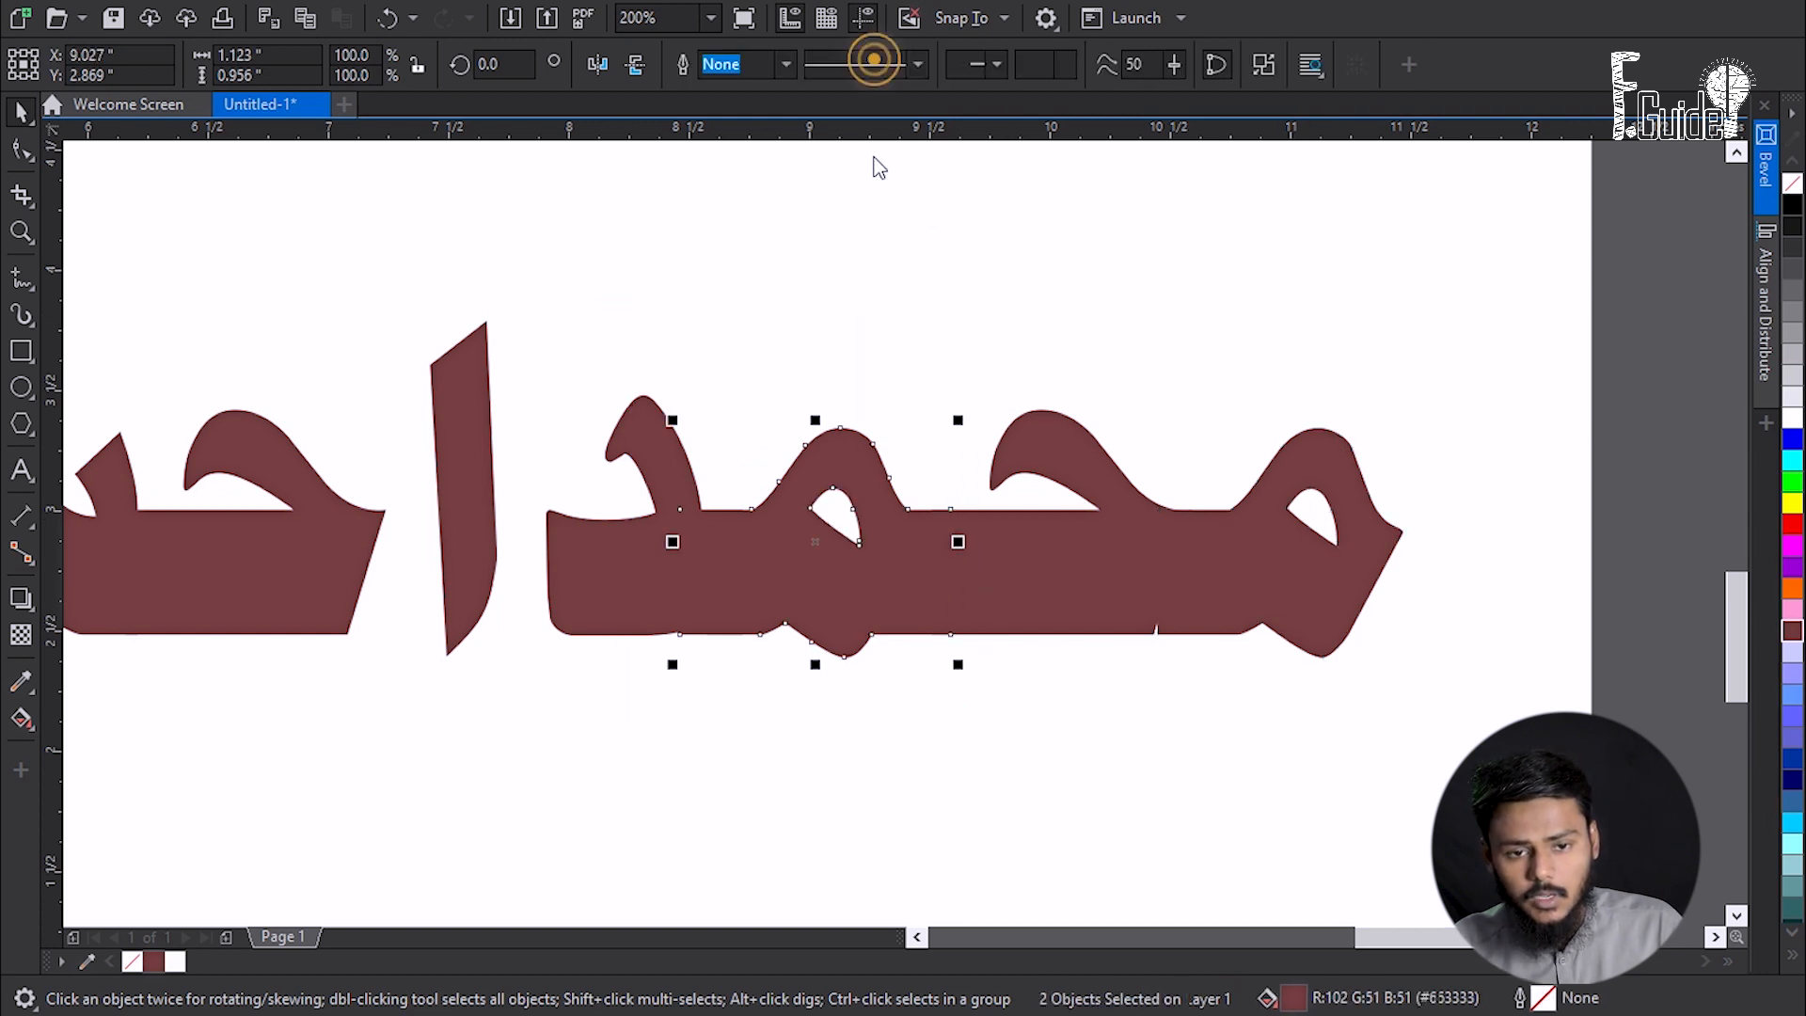
# - Merge the fa, waw and qaf pieces into single shapes, then select the whole maroon name
pyautogui.moveTo(424, 559); pyautogui.dragTo(945, 551)
pyautogui.scroll(-1, 850, 518)
pyautogui.moveTo(512, 589); pyautogui.dragTo(665, 565)
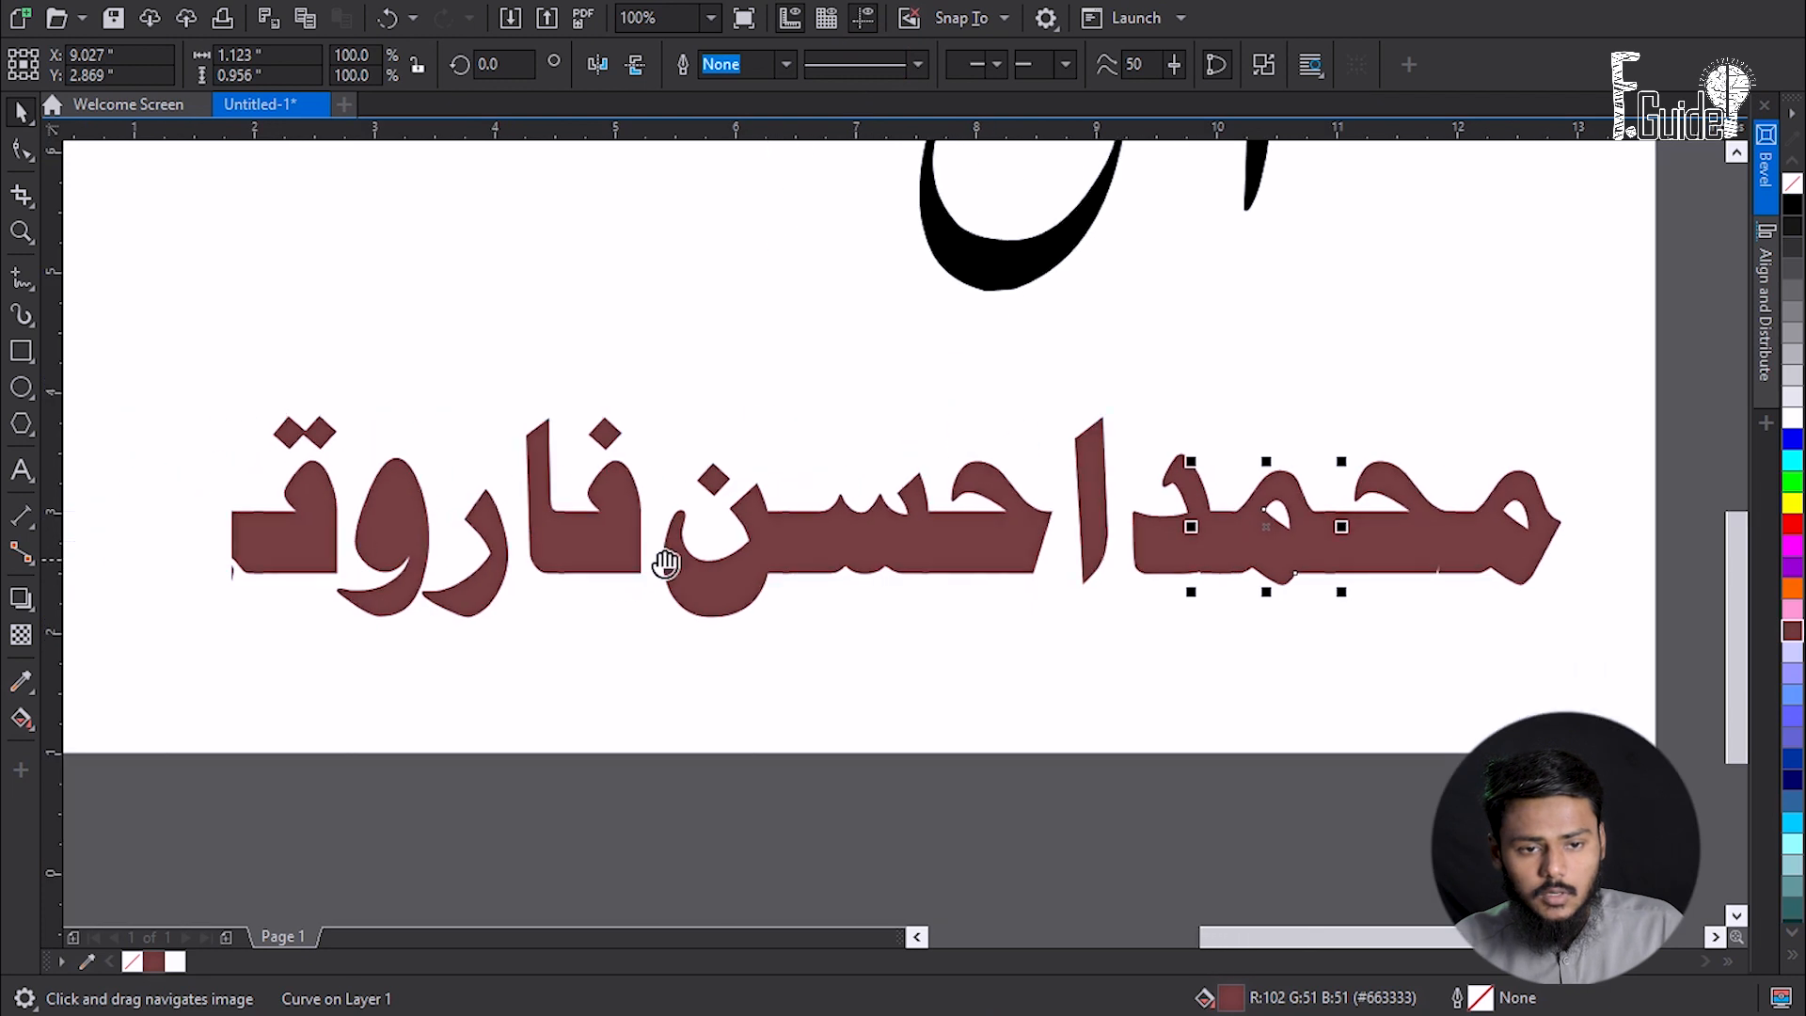
pyautogui.scroll(1, 665, 564)
pyautogui.moveTo(649, 647); pyautogui.dragTo(942, 341)
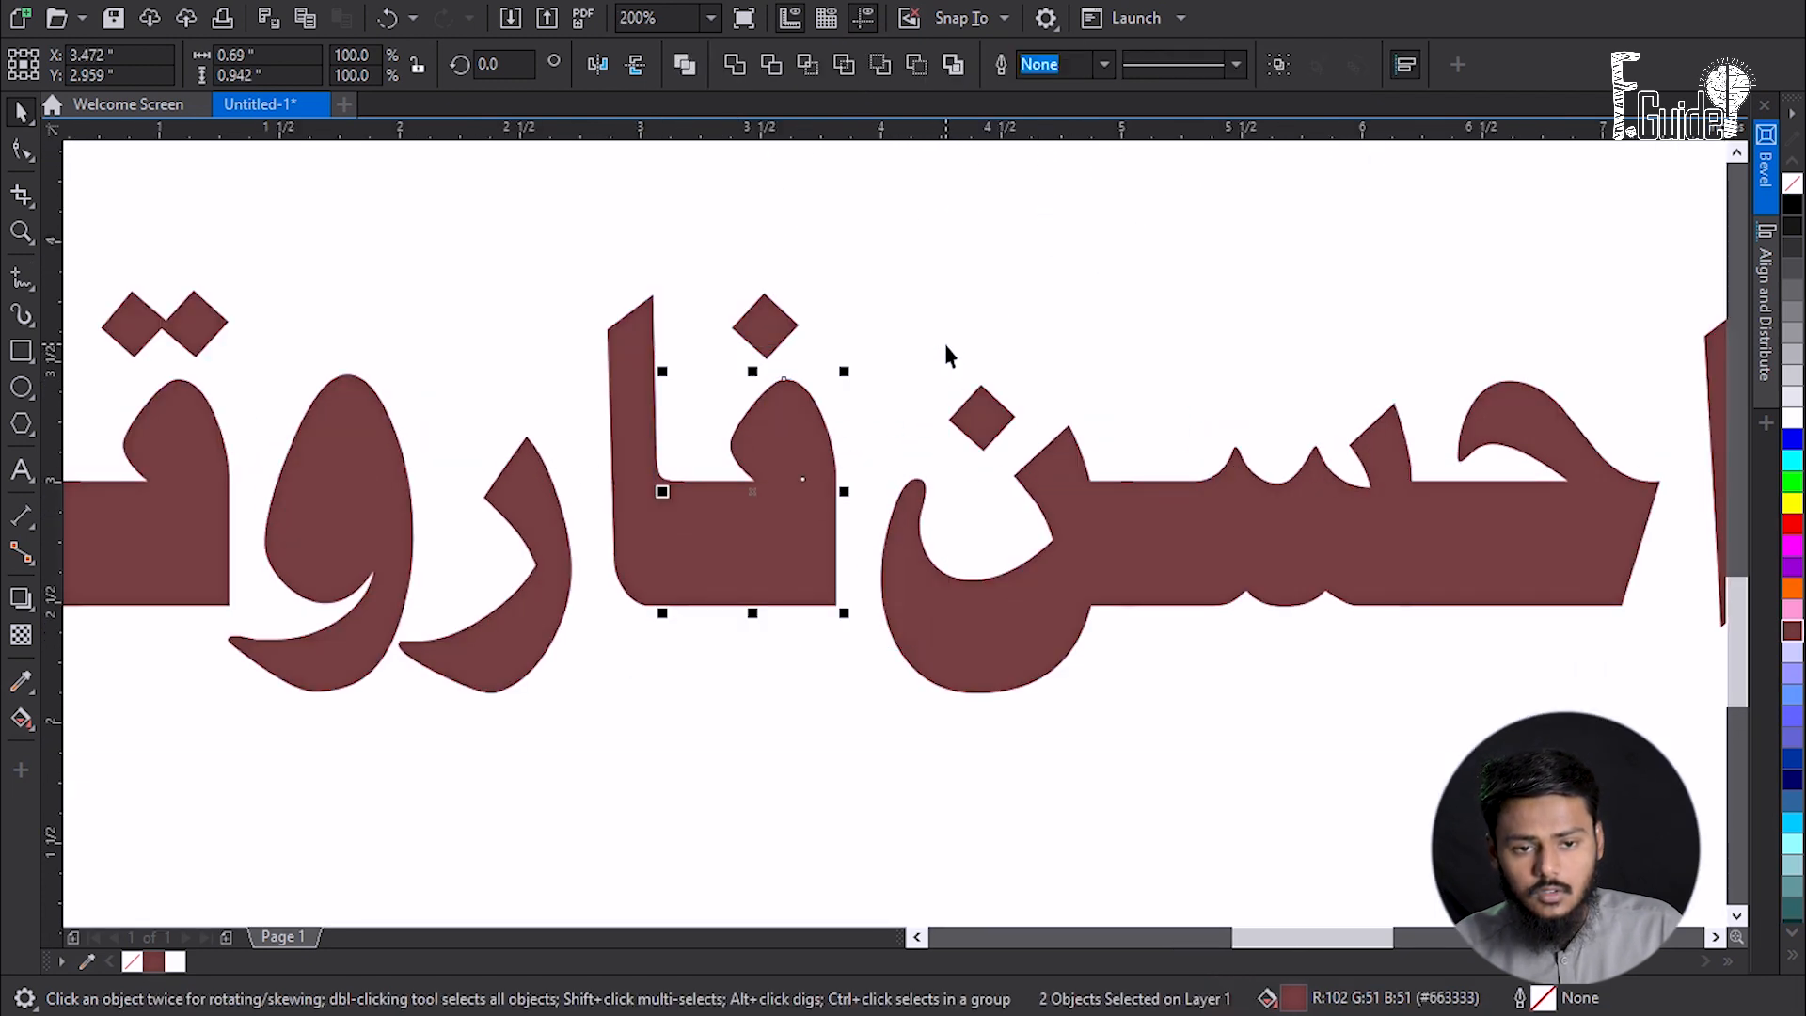
pyautogui.click(880, 68)
pyautogui.moveTo(254, 707); pyautogui.dragTo(767, 299)
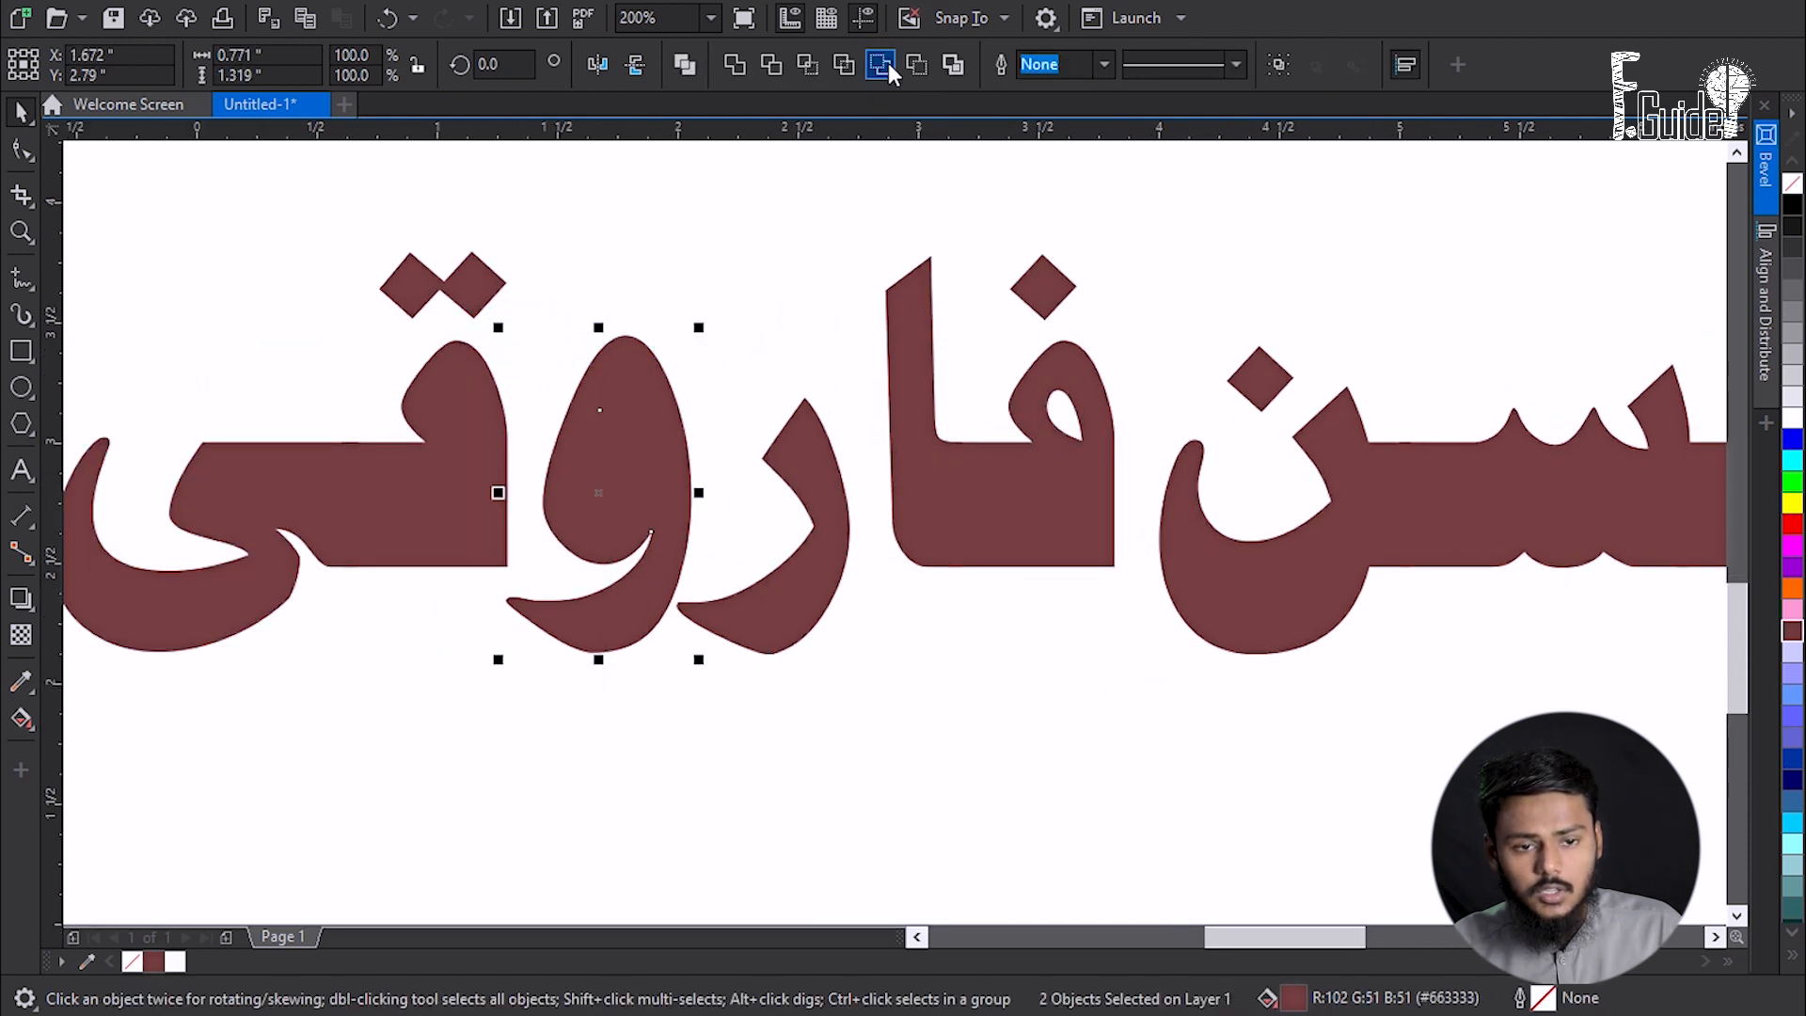
pyautogui.click(888, 64)
pyautogui.moveTo(252, 688); pyautogui.dragTo(679, 344)
pyautogui.click(883, 66)
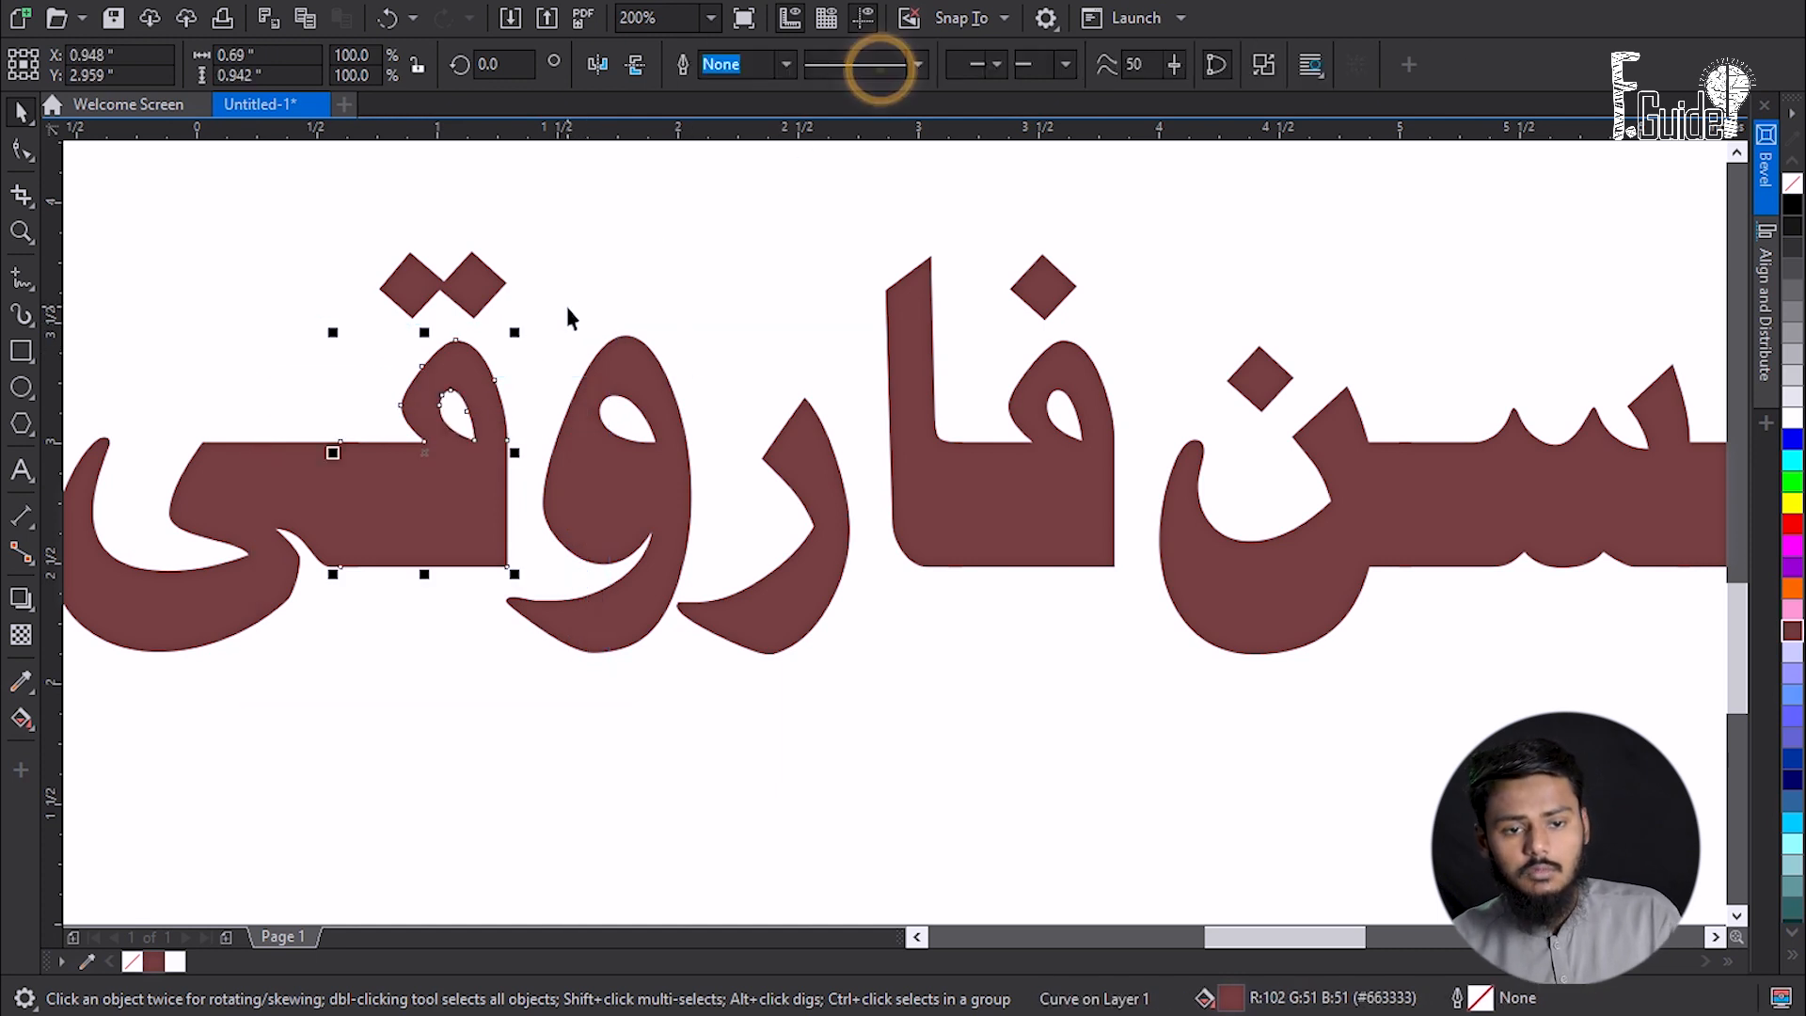
pyautogui.scroll(-1, 566, 307)
pyautogui.click(581, 524)
pyautogui.scroll(-1, 581, 525)
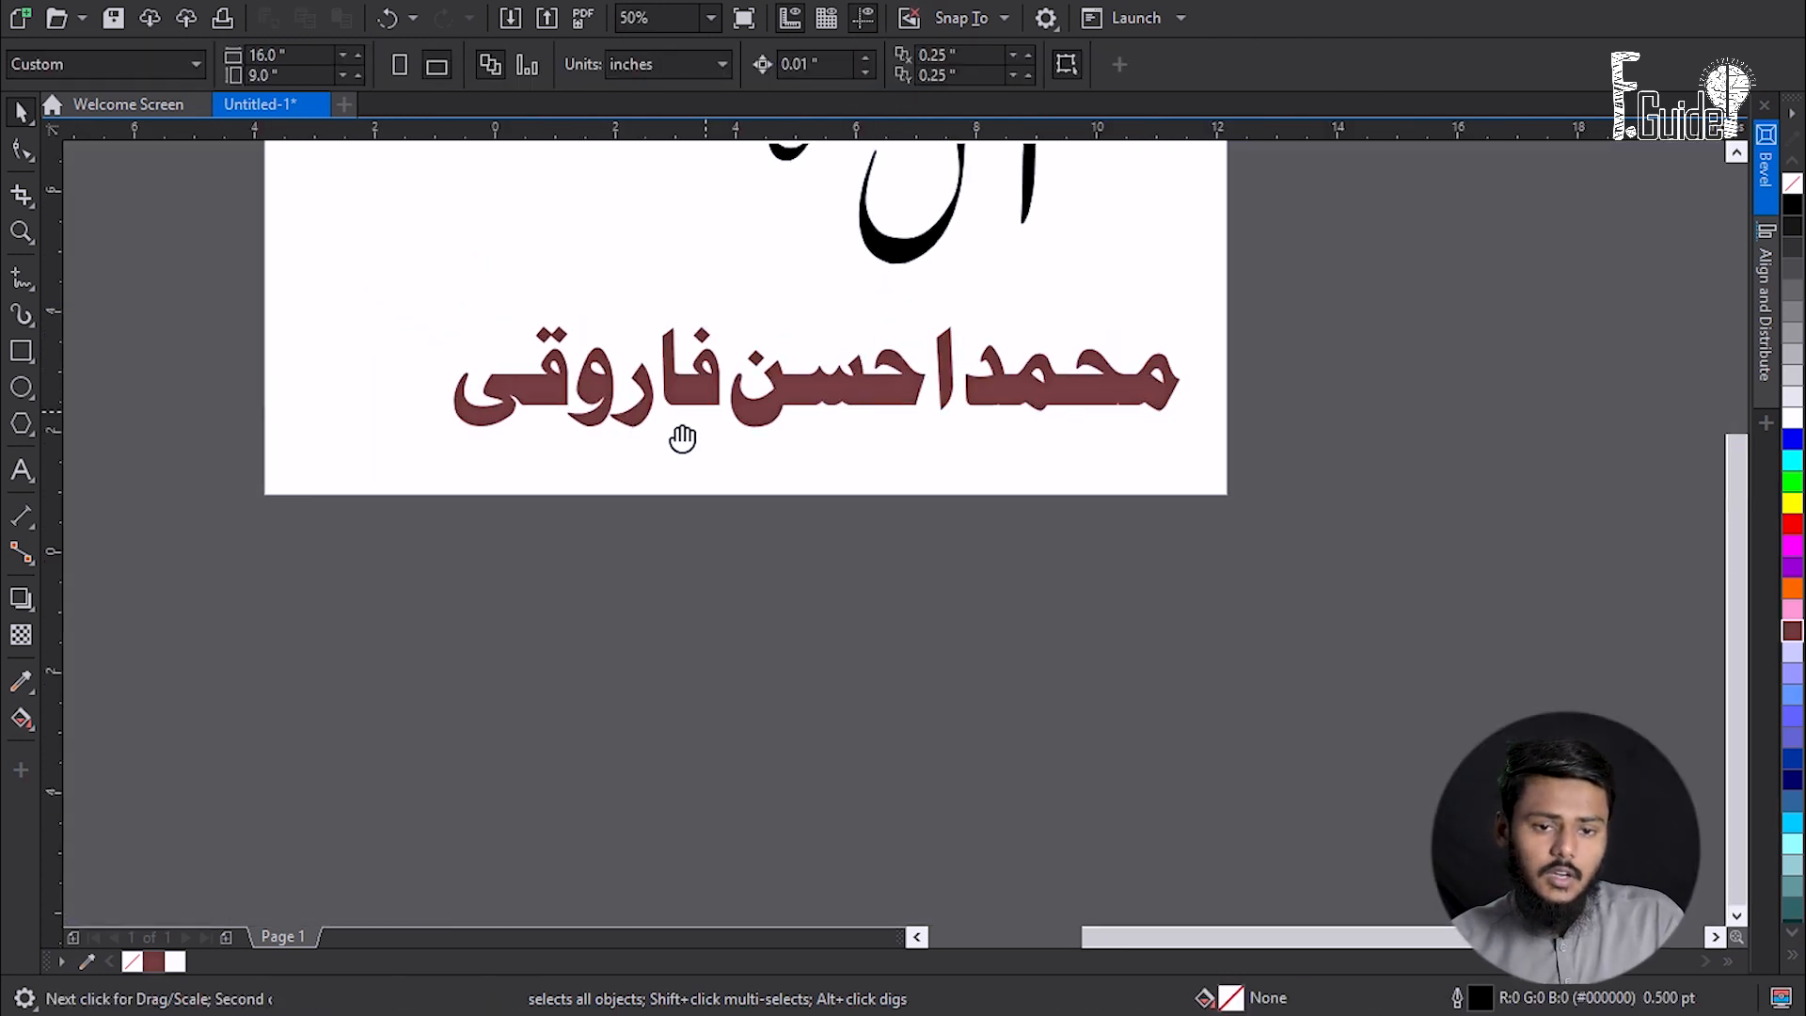
pyautogui.scroll(2, 685, 444)
pyautogui.scroll(-2, 685, 444)
pyautogui.moveTo(363, 344); pyautogui.dragTo(1195, 461)
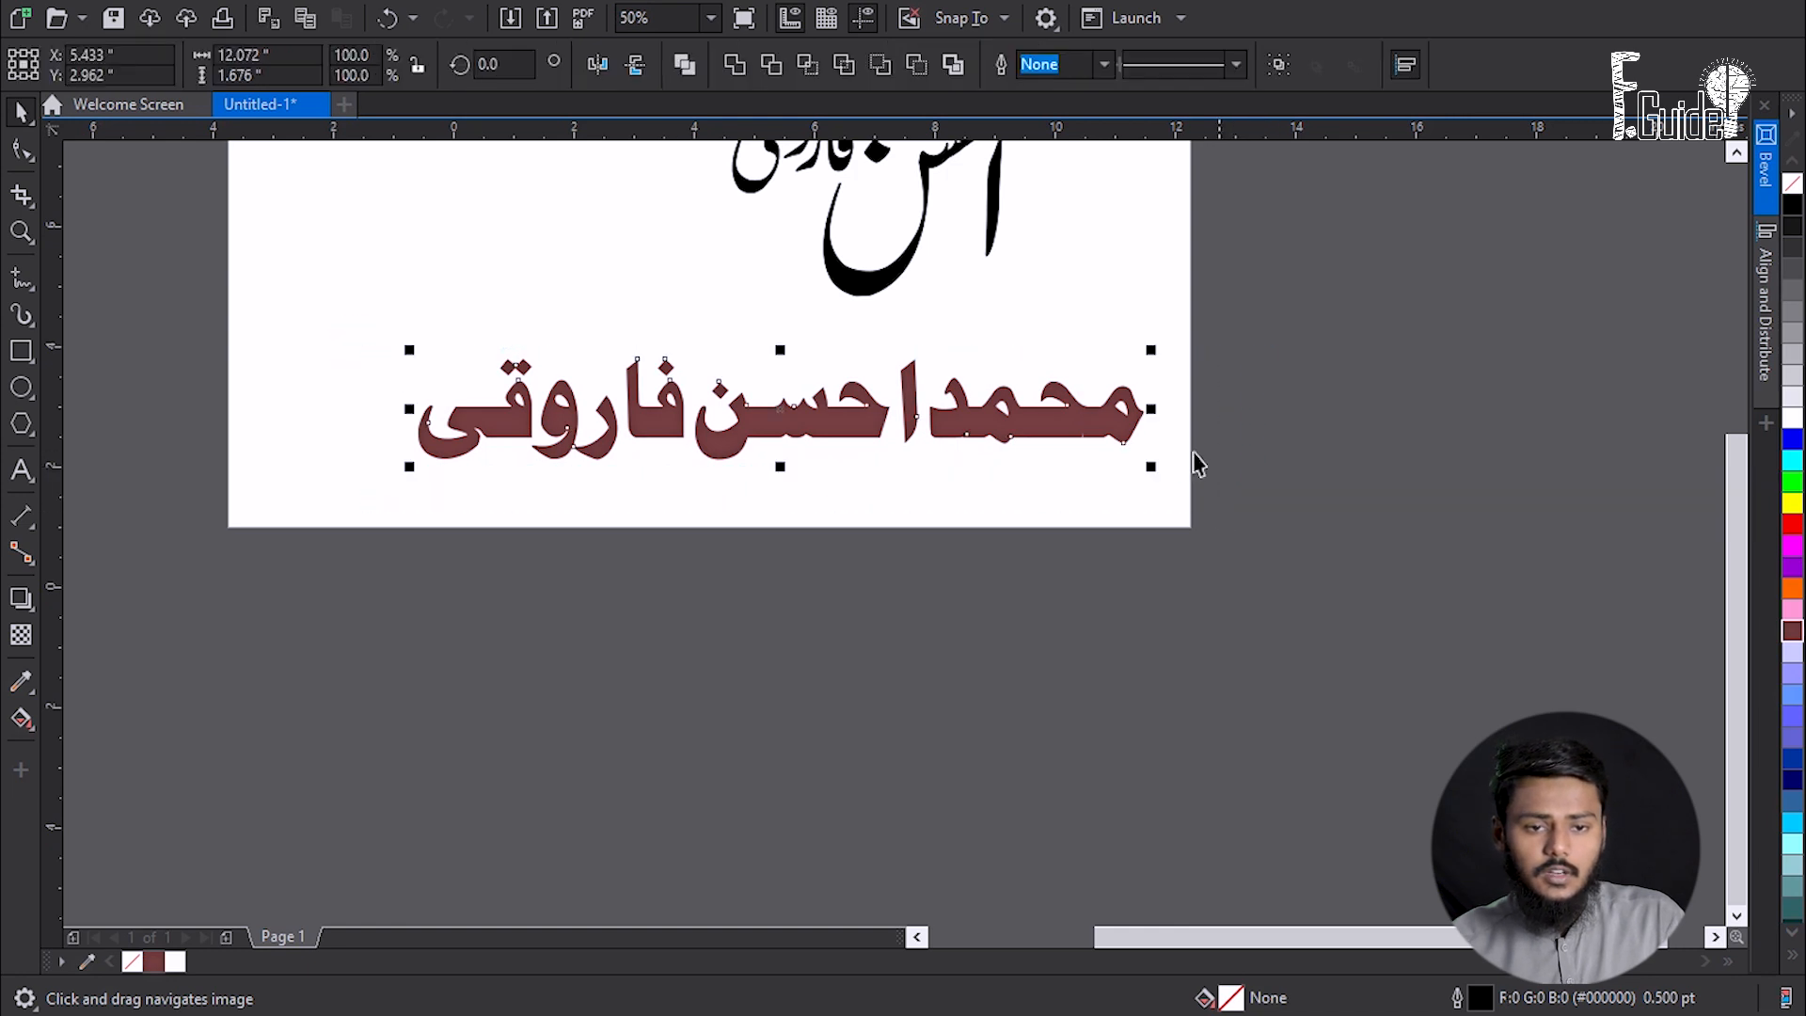
# - Weld the maroon name into a single curve and nudge it slightly into place
pyautogui.click(739, 72)
pyautogui.click(746, 493)
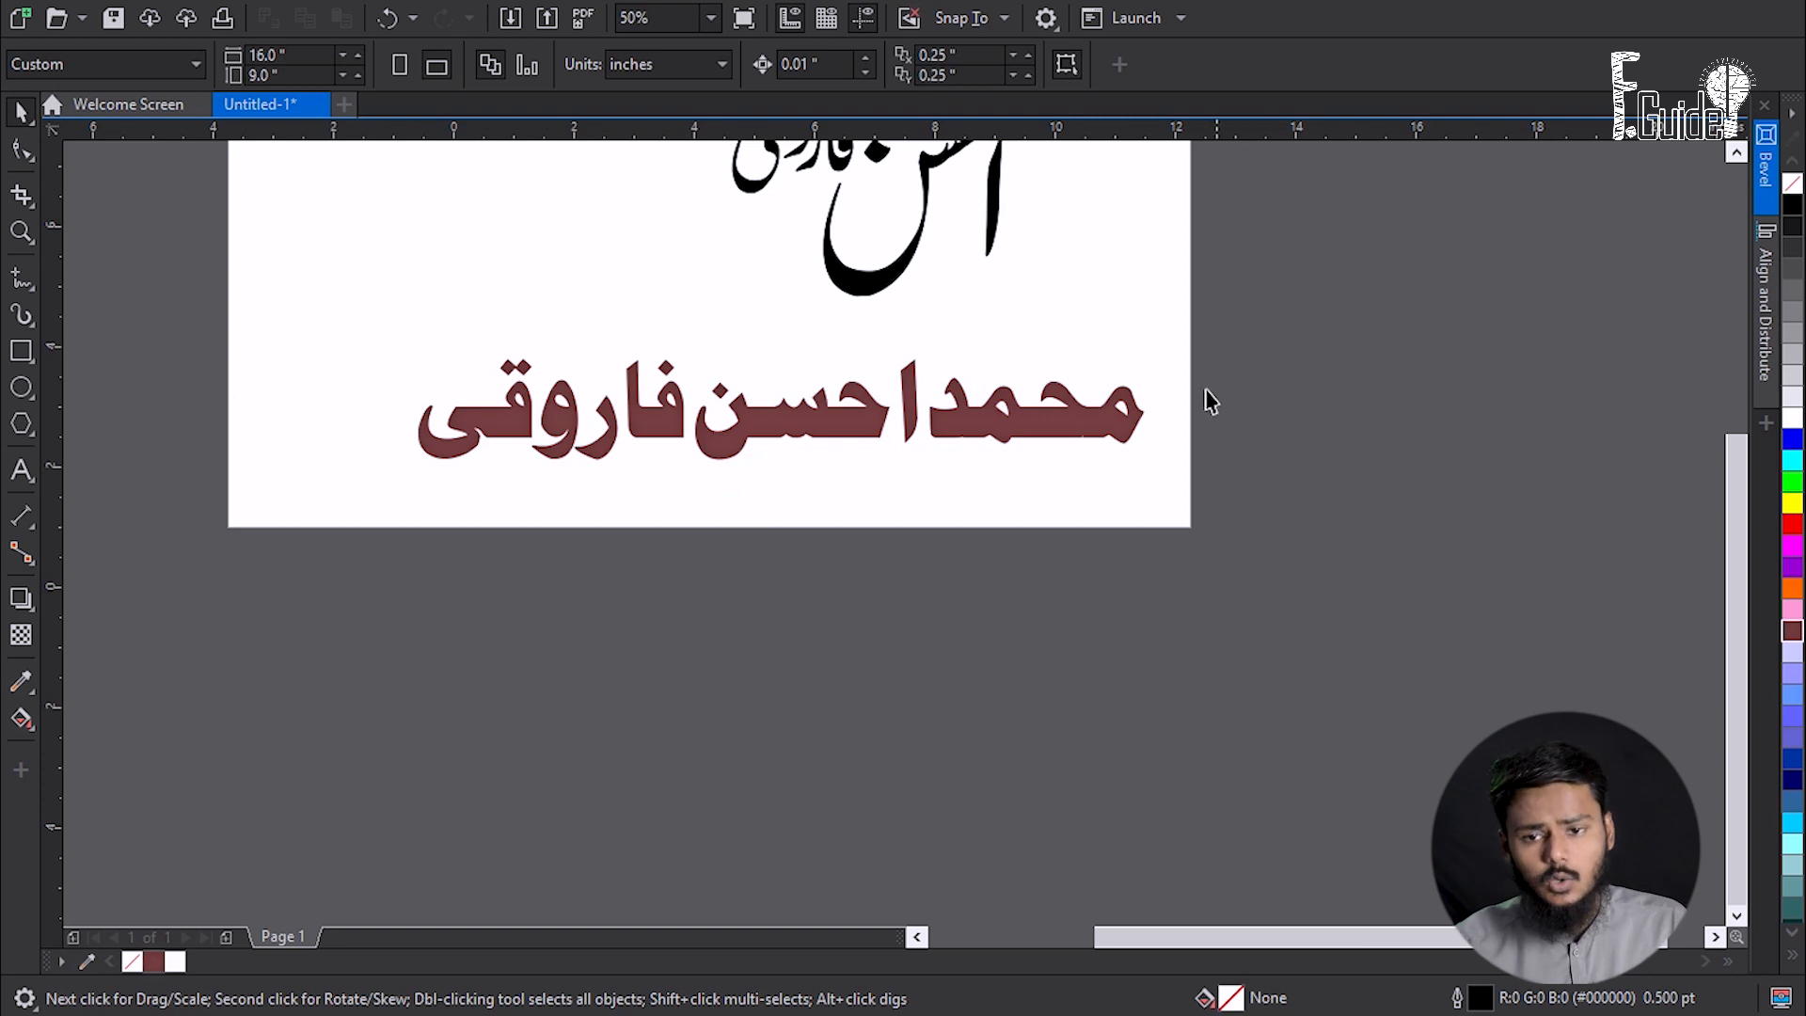
pyautogui.click(815, 423)
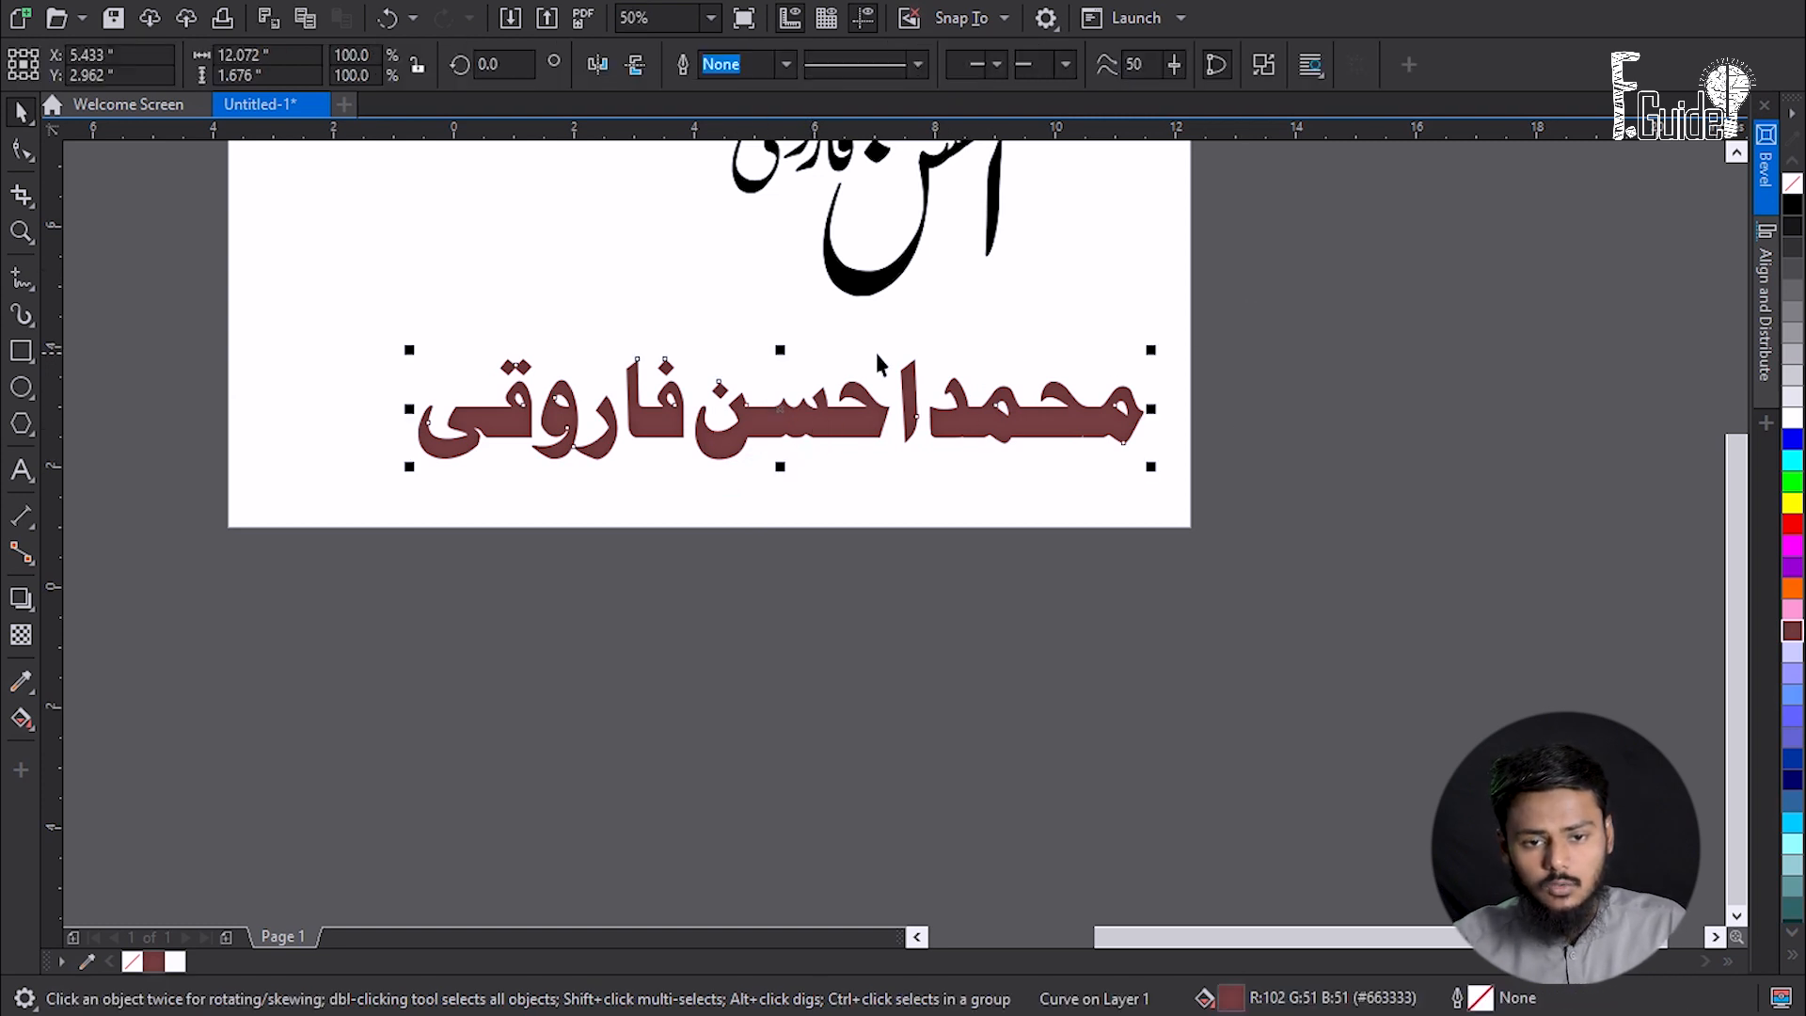
pyautogui.moveTo(727, 438)
pyautogui.mouseDown()
pyautogui.moveTo(721, 463)
pyautogui.moveTo(702, 452)
pyautogui.moveTo(750, 424)
pyautogui.mouseUp()
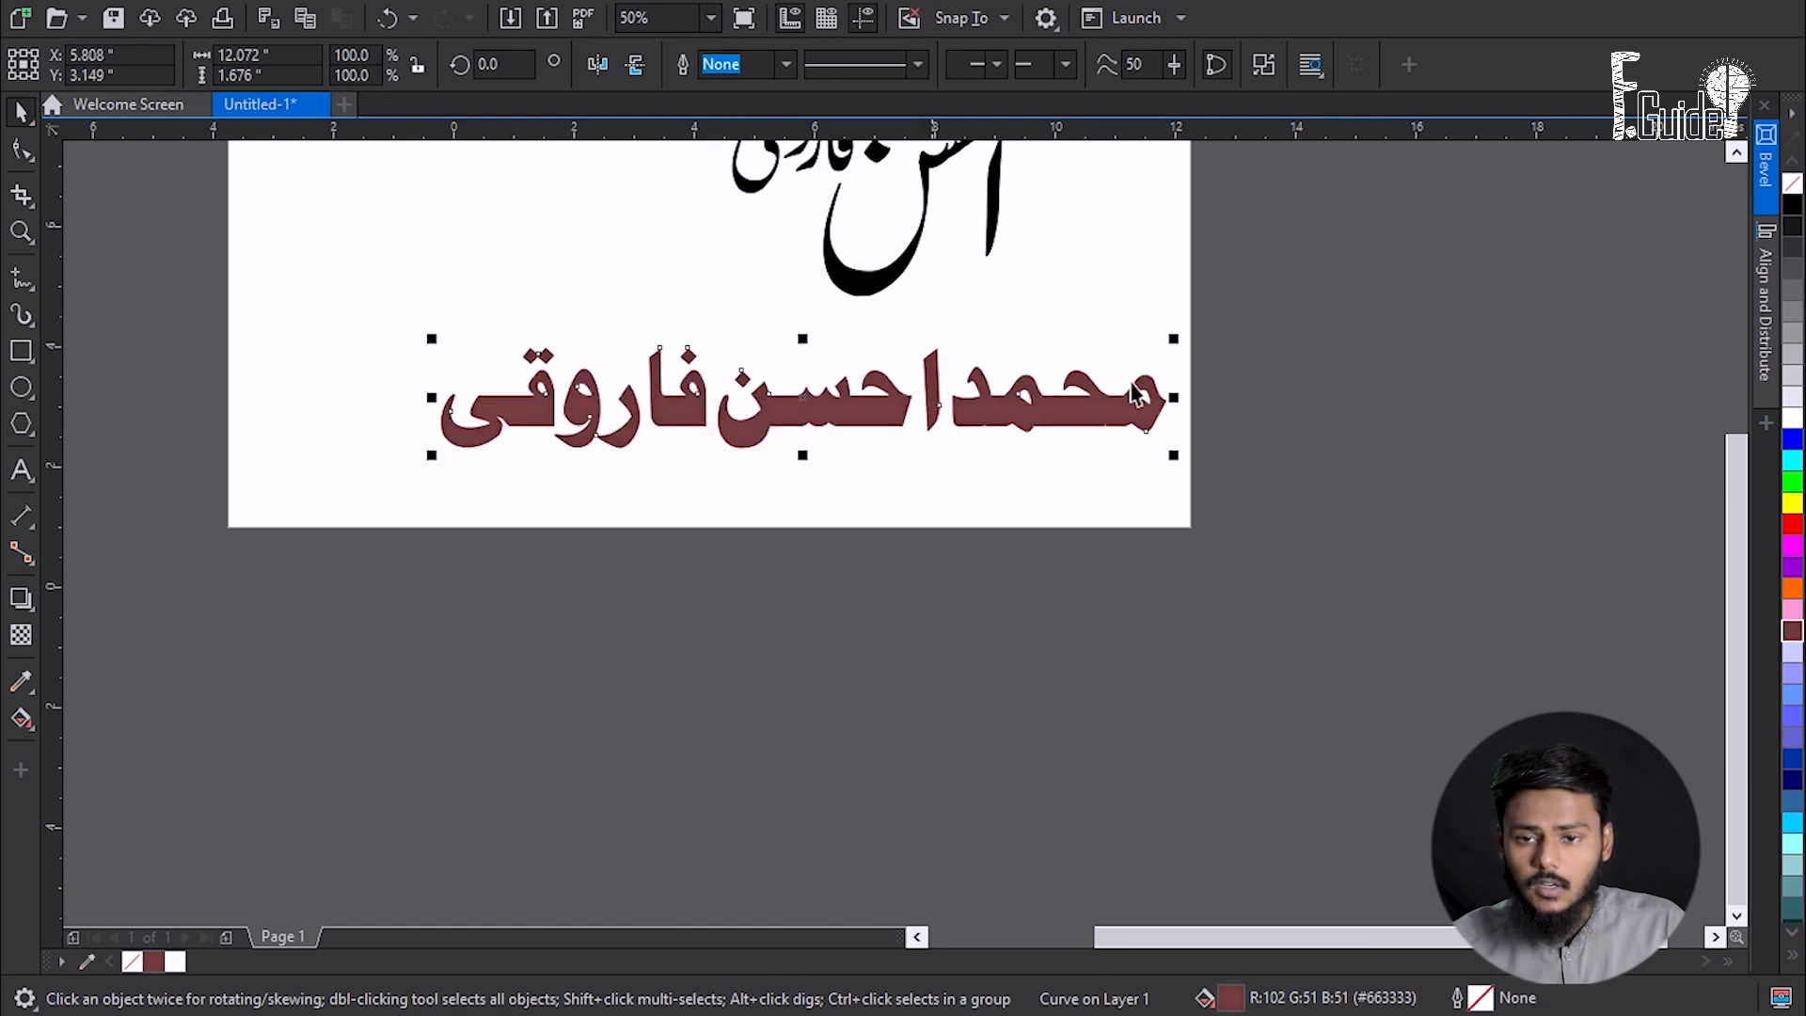
pyautogui.click(1766, 160)
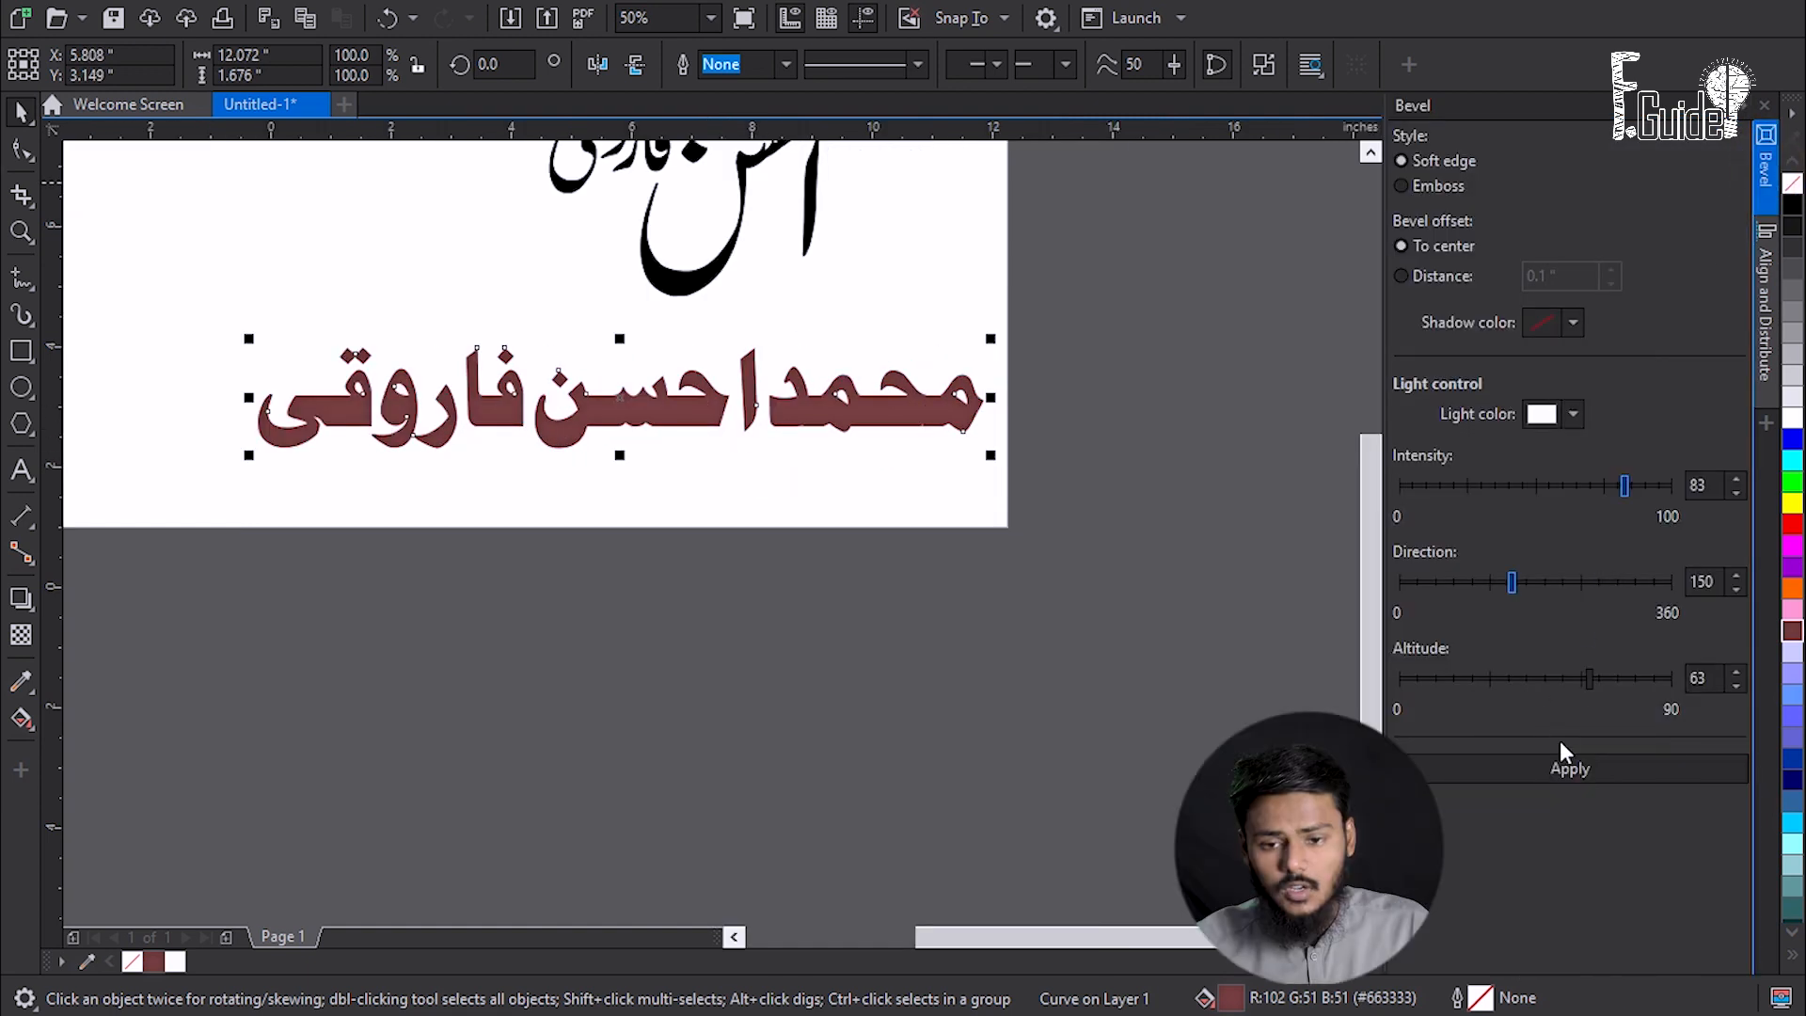
# - Apply a soft-edge bevel to the name with light altitude 27 and intensity 67
pyautogui.click(1558, 769)
pyautogui.scroll(2, 845, 419)
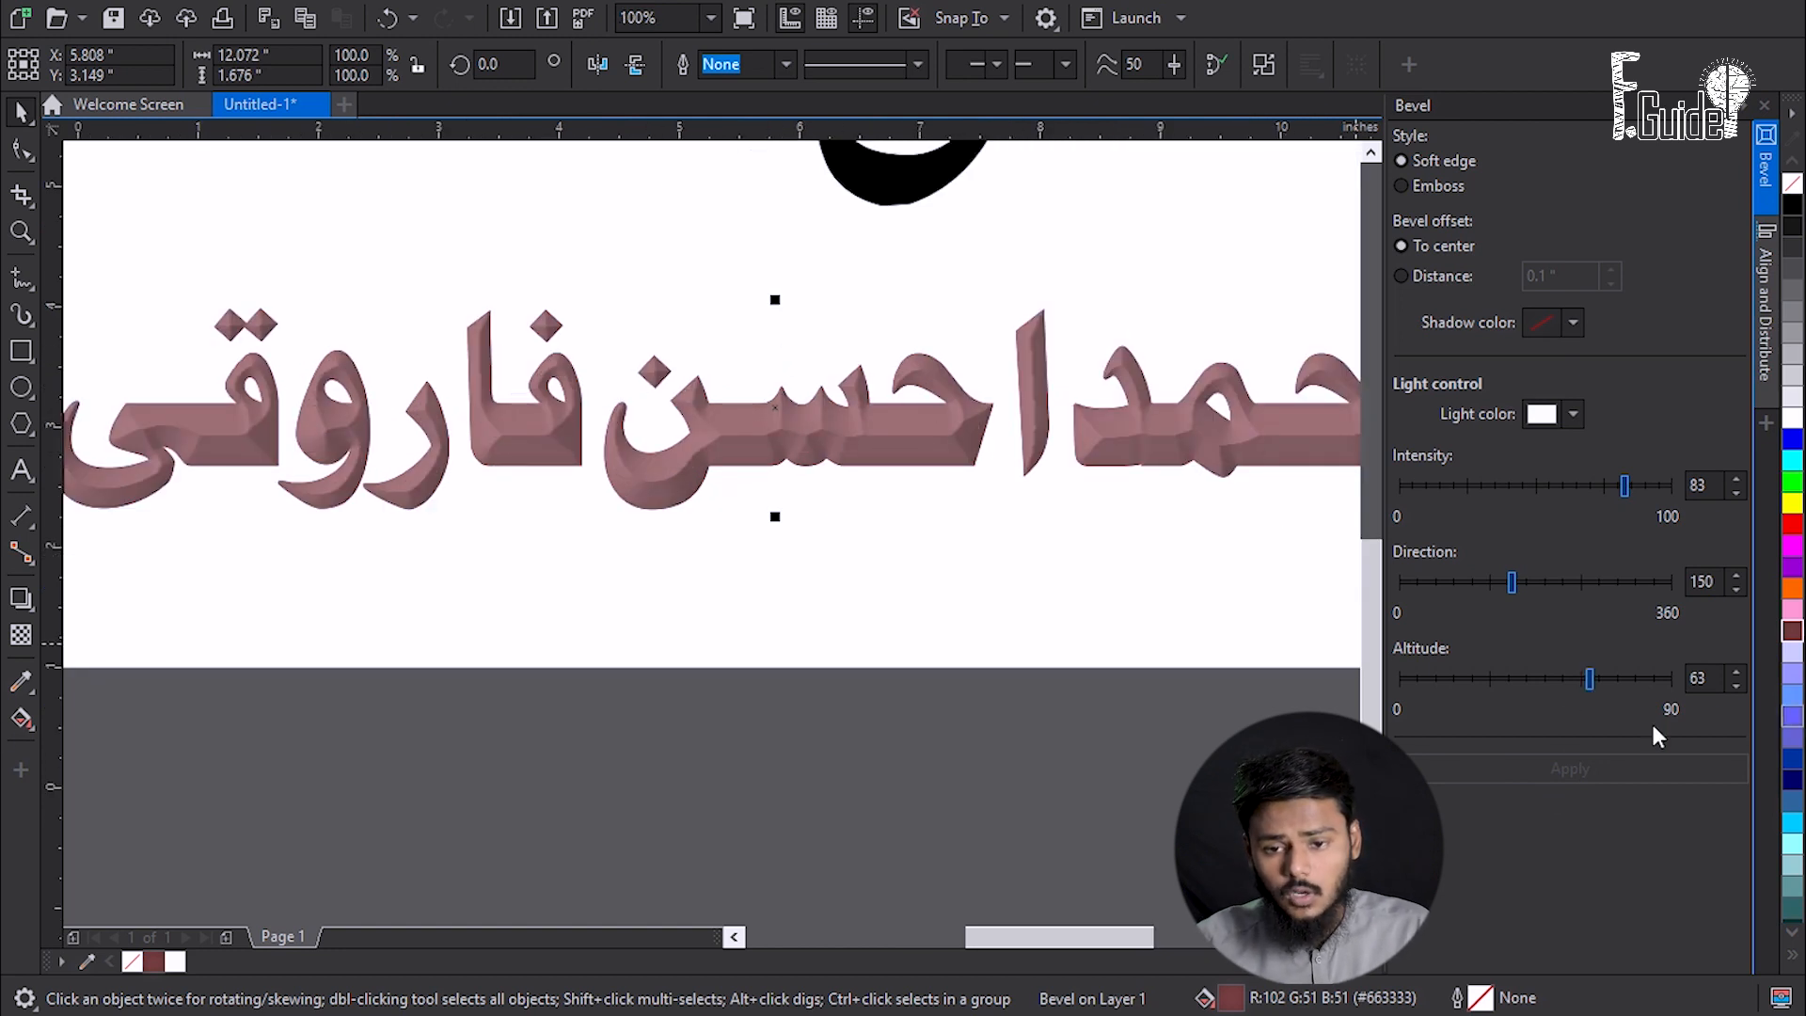
pyautogui.click(1483, 681)
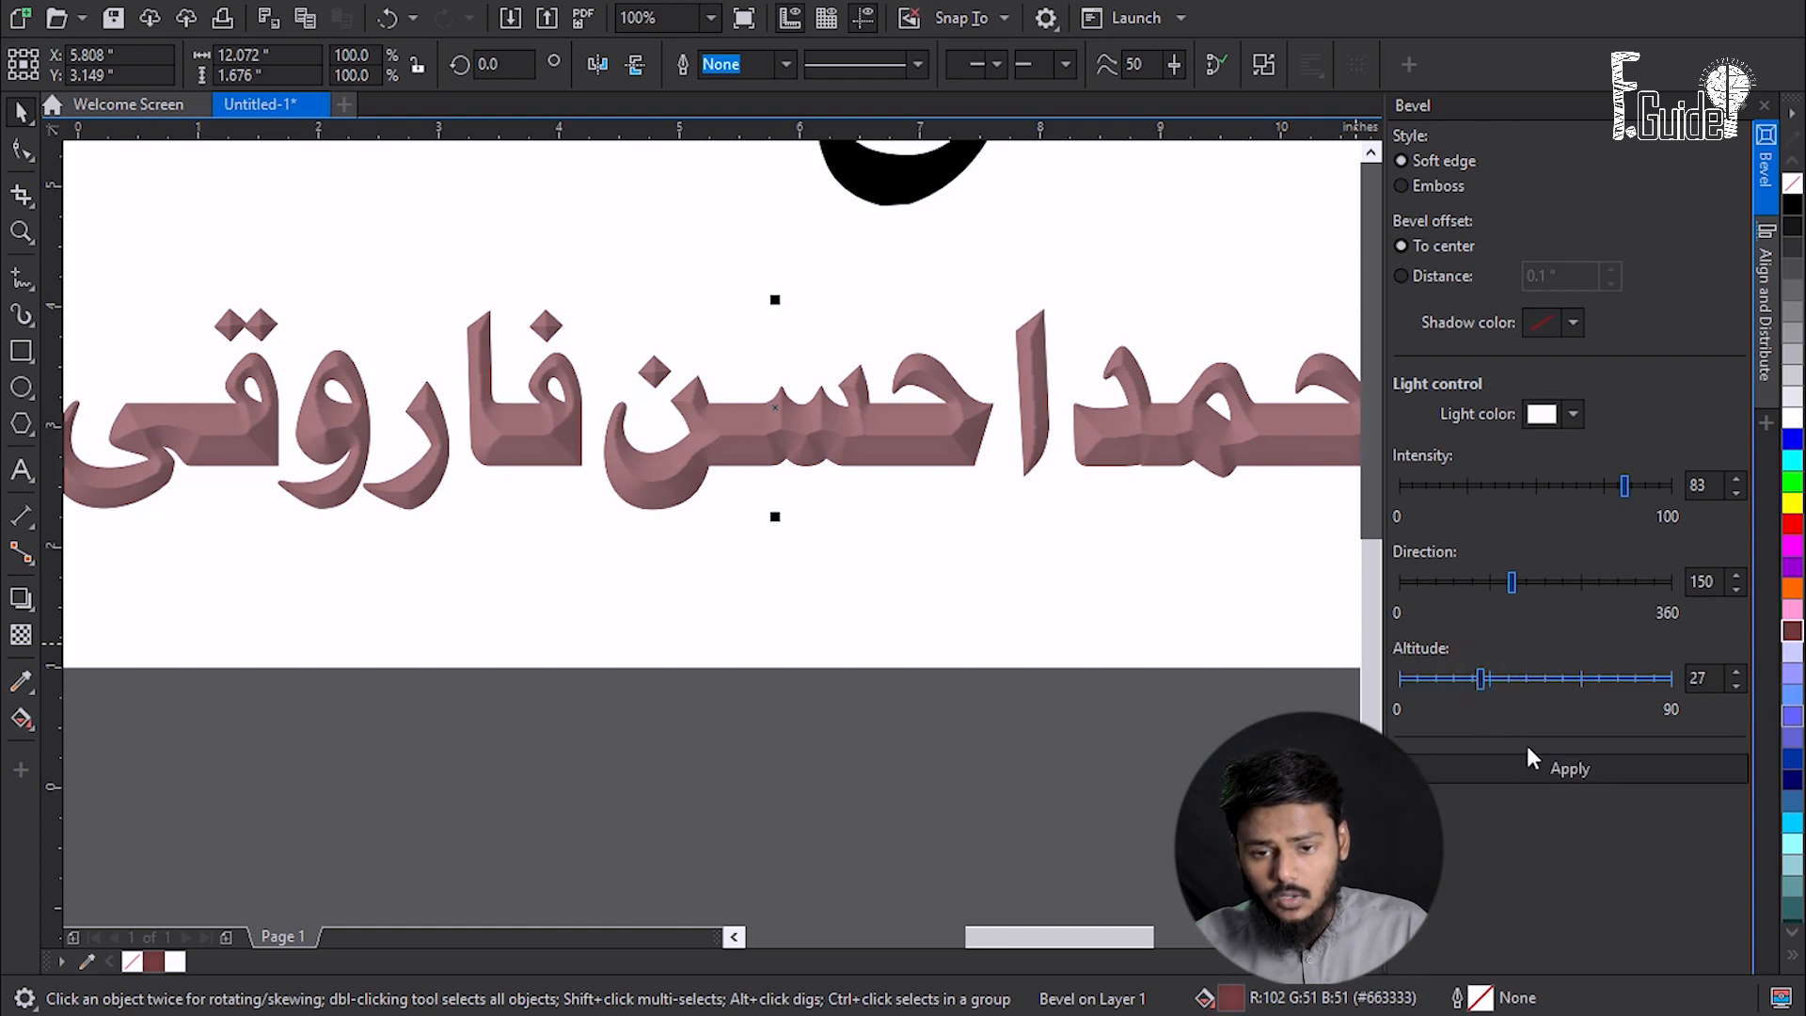
pyautogui.click(1533, 770)
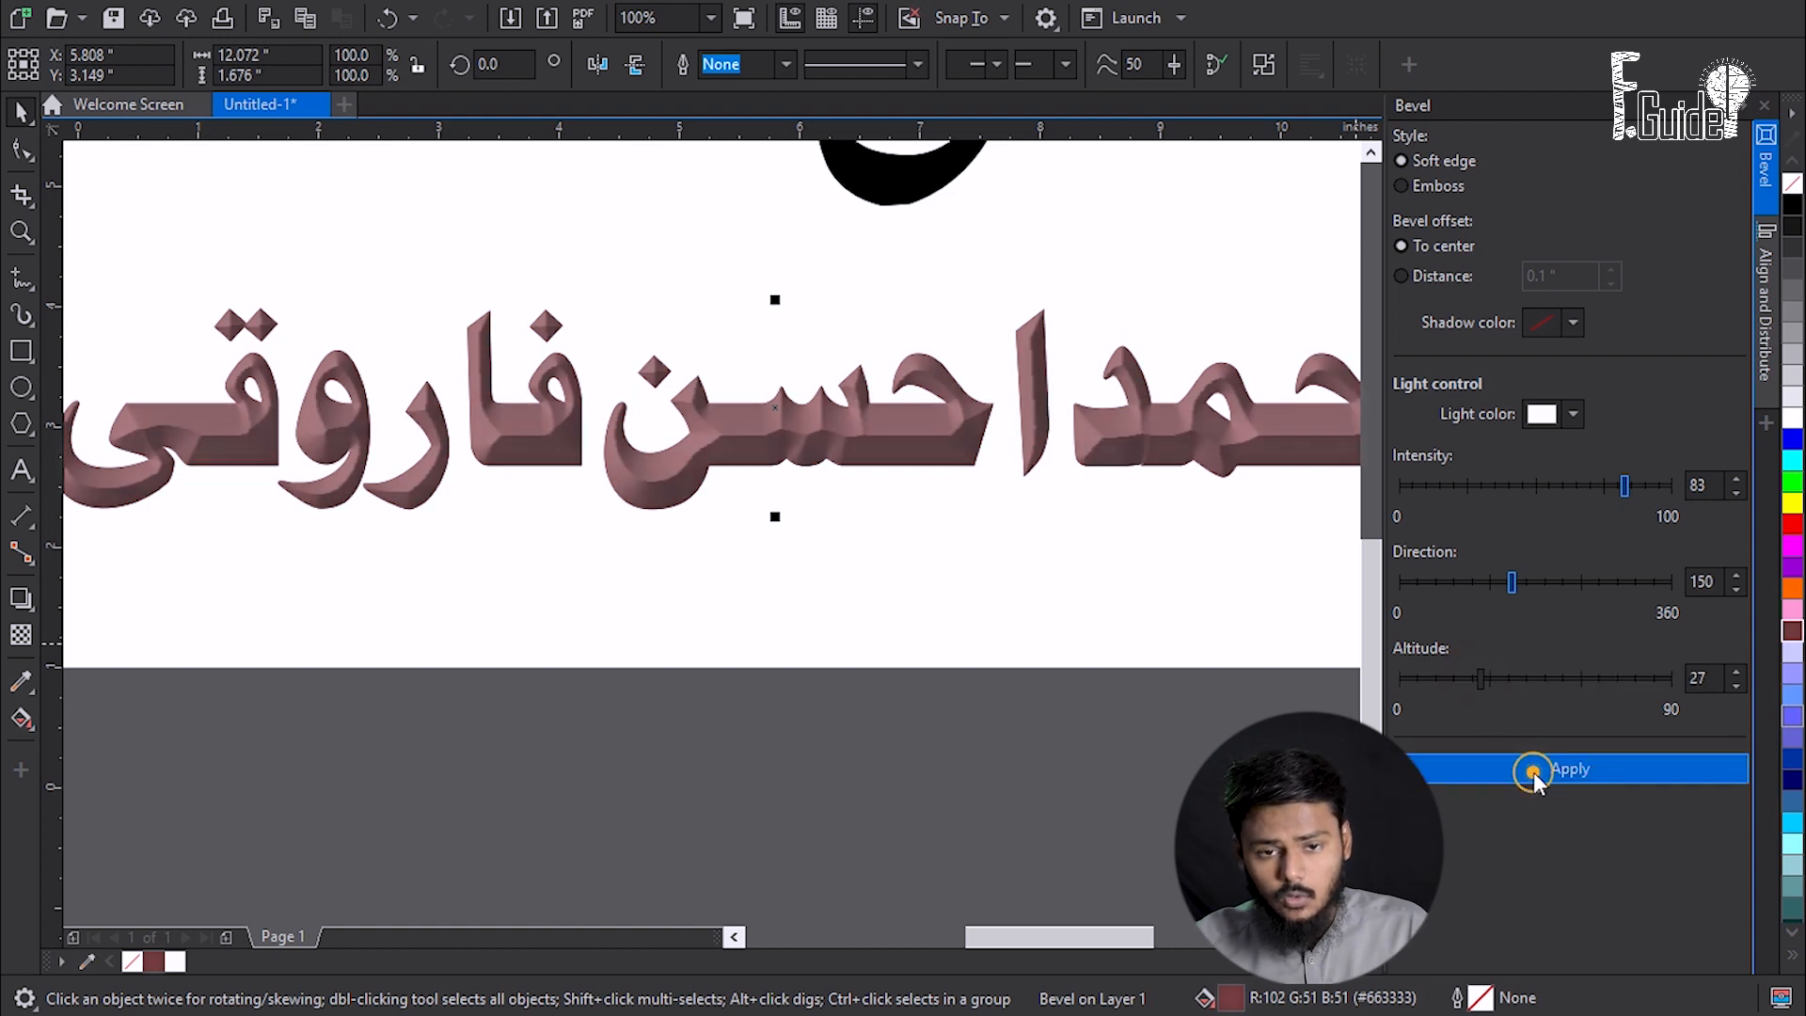
pyautogui.click(1584, 483)
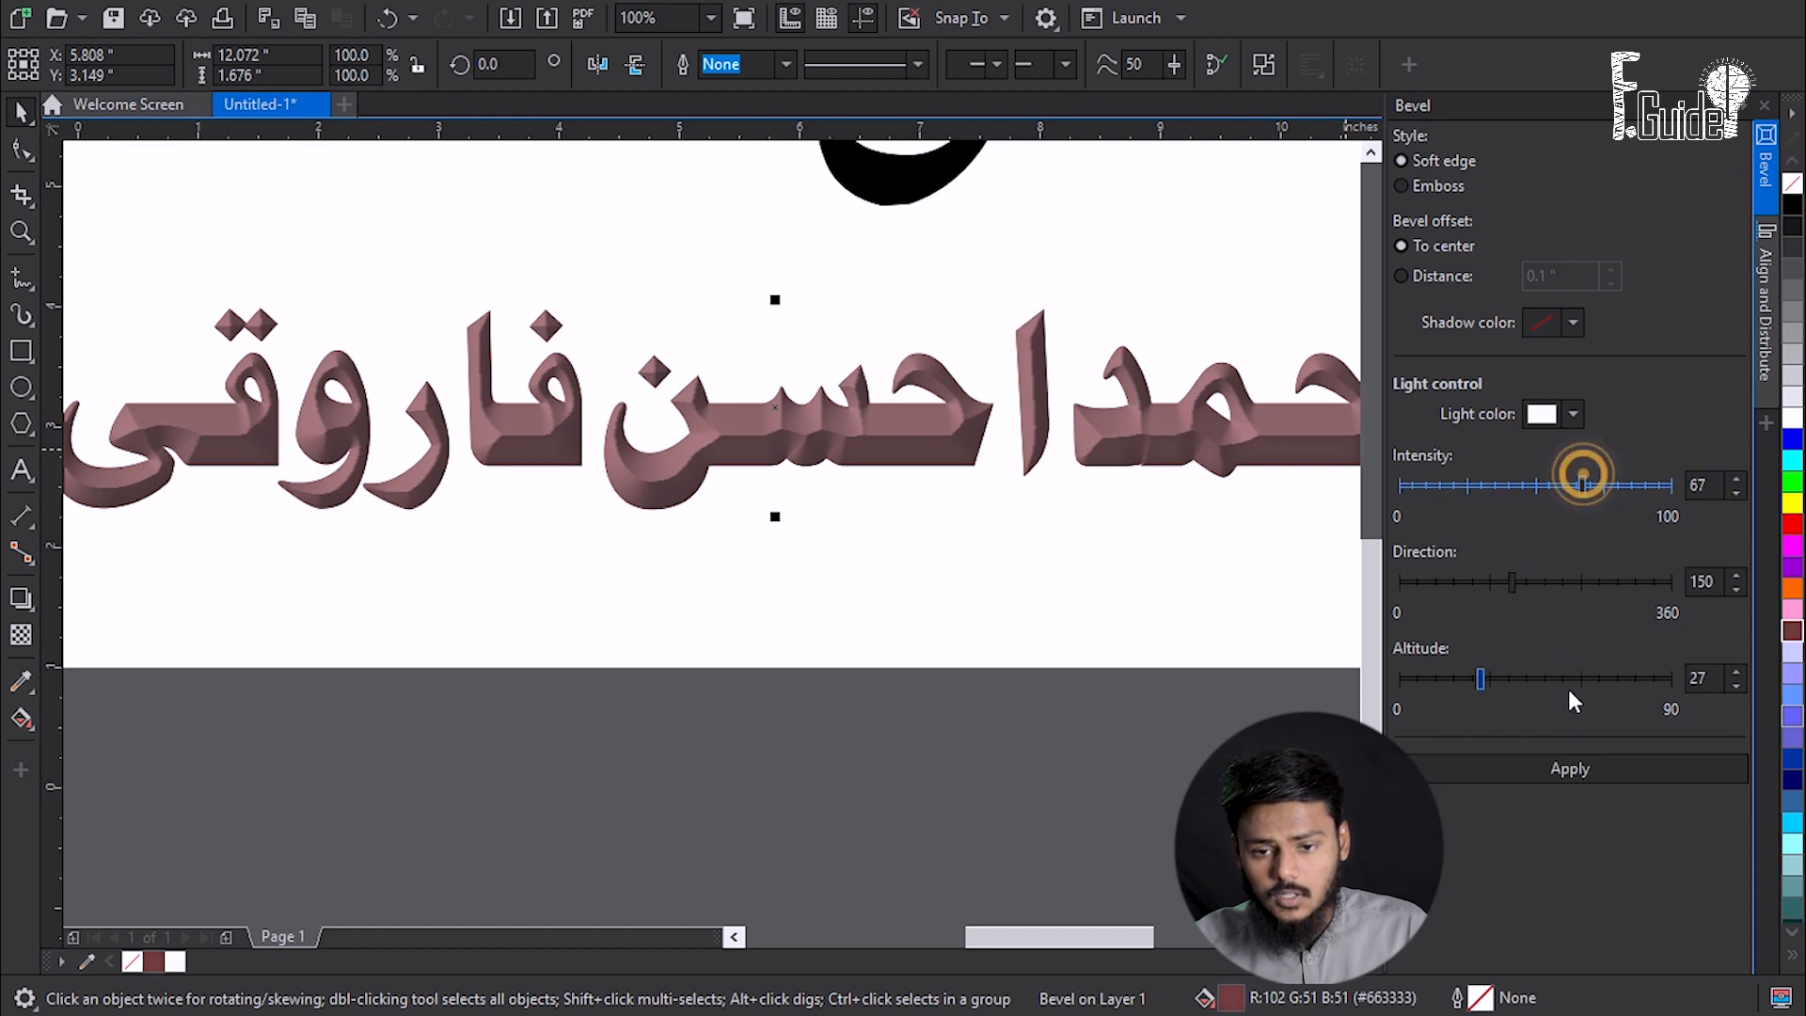
pyautogui.click(1543, 777)
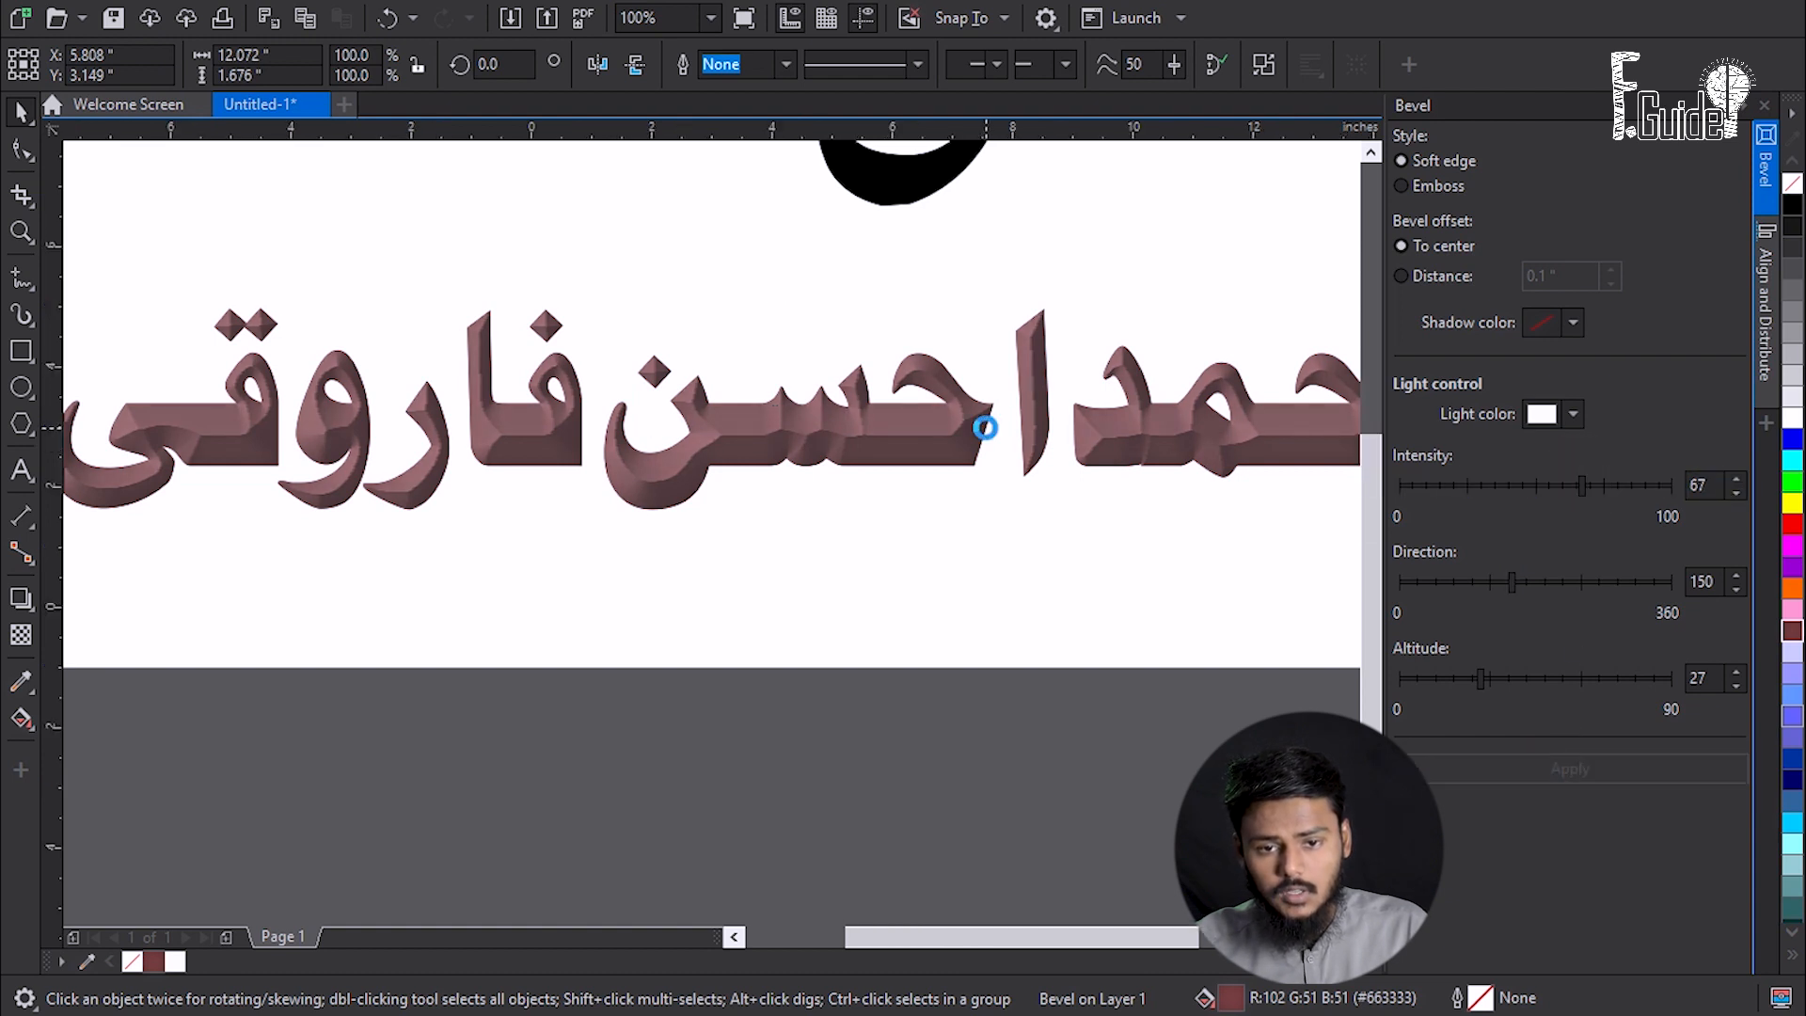
pyautogui.scroll(-2, 990, 428)
pyautogui.moveTo(1018, 392); pyautogui.dragTo(920, 575)
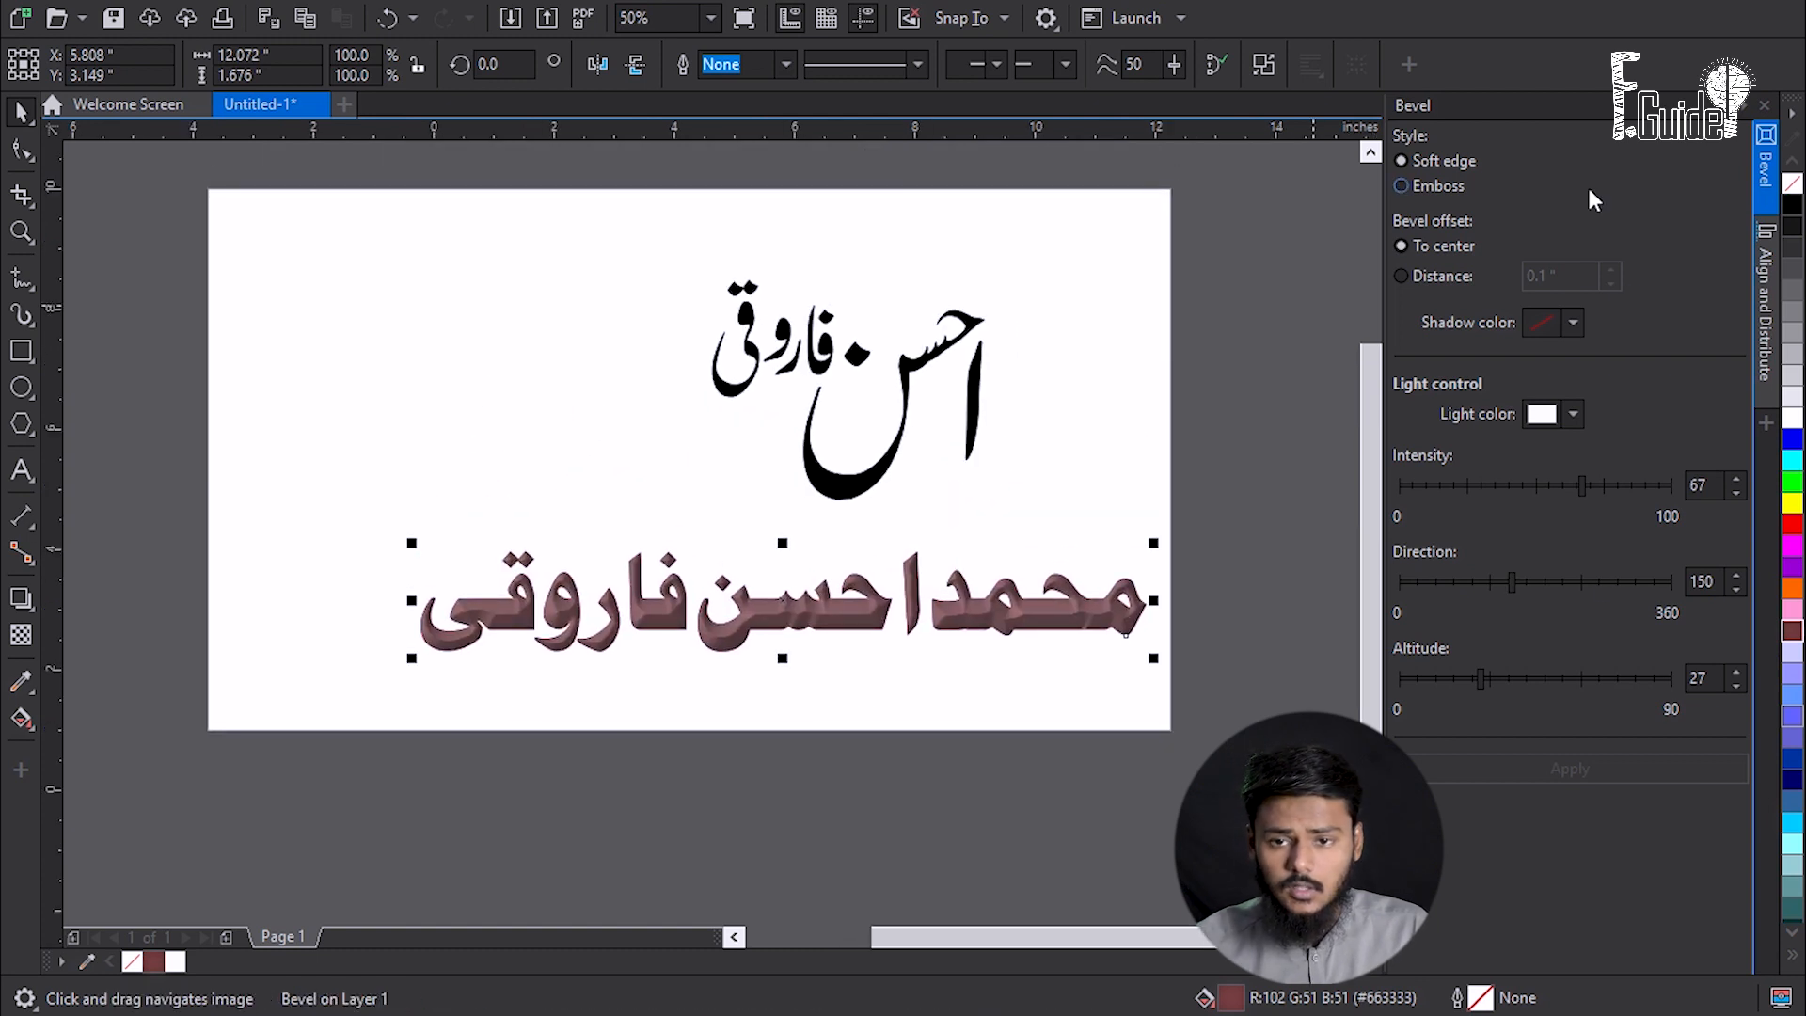
pyautogui.click(1766, 158)
# - Fill the bevelled name with white so it looks silver-grey beneath the black logo
pyautogui.click(883, 692)
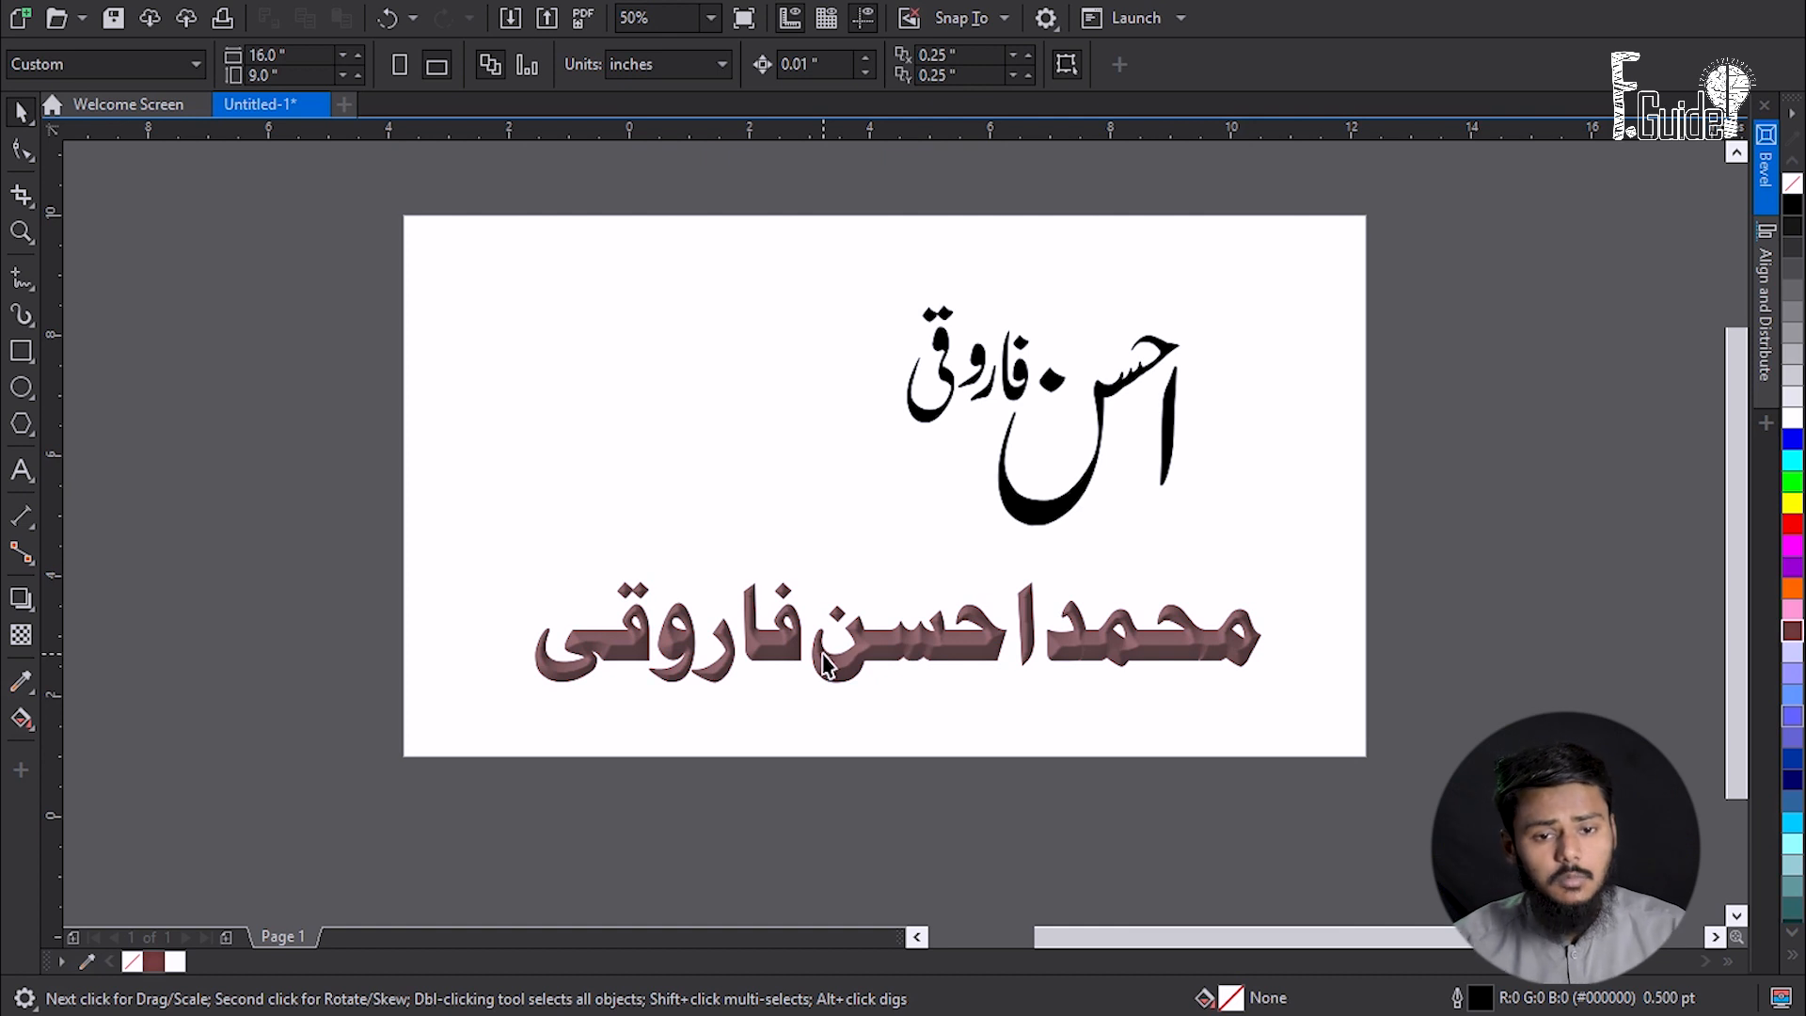
pyautogui.click(1049, 512)
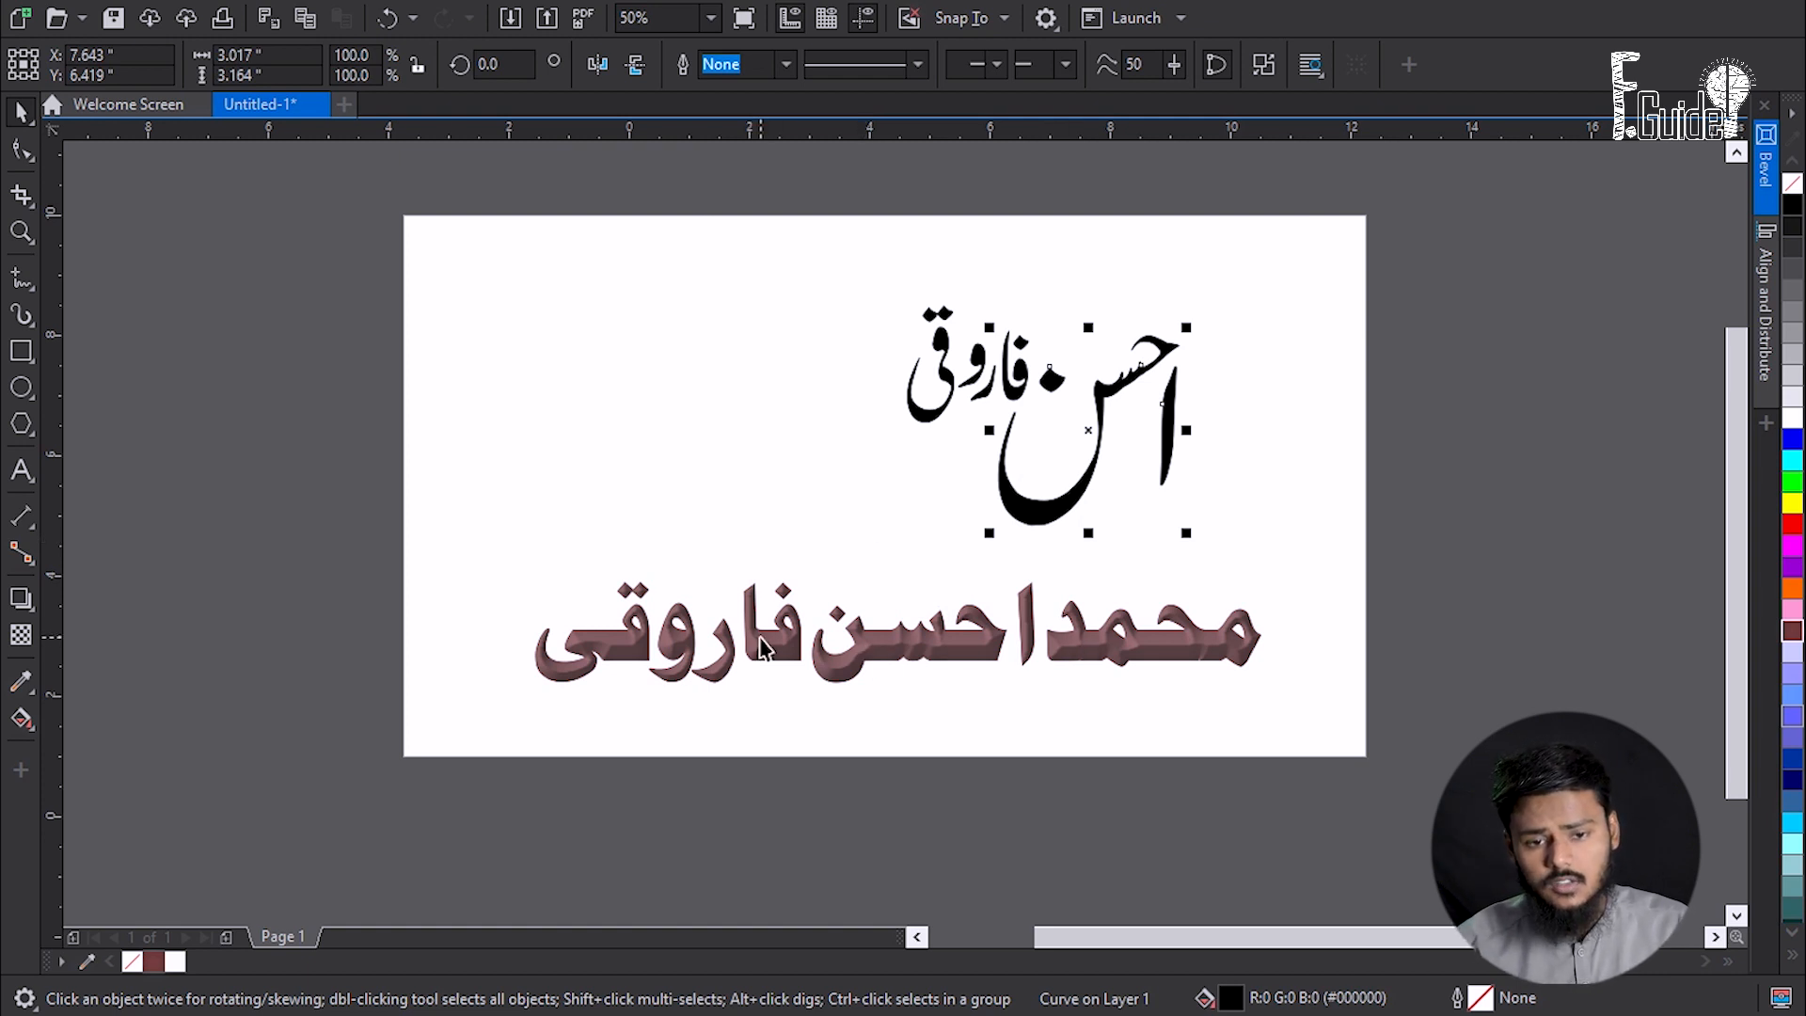
pyautogui.scroll(3, 884, 645)
pyautogui.scroll(-1, 885, 644)
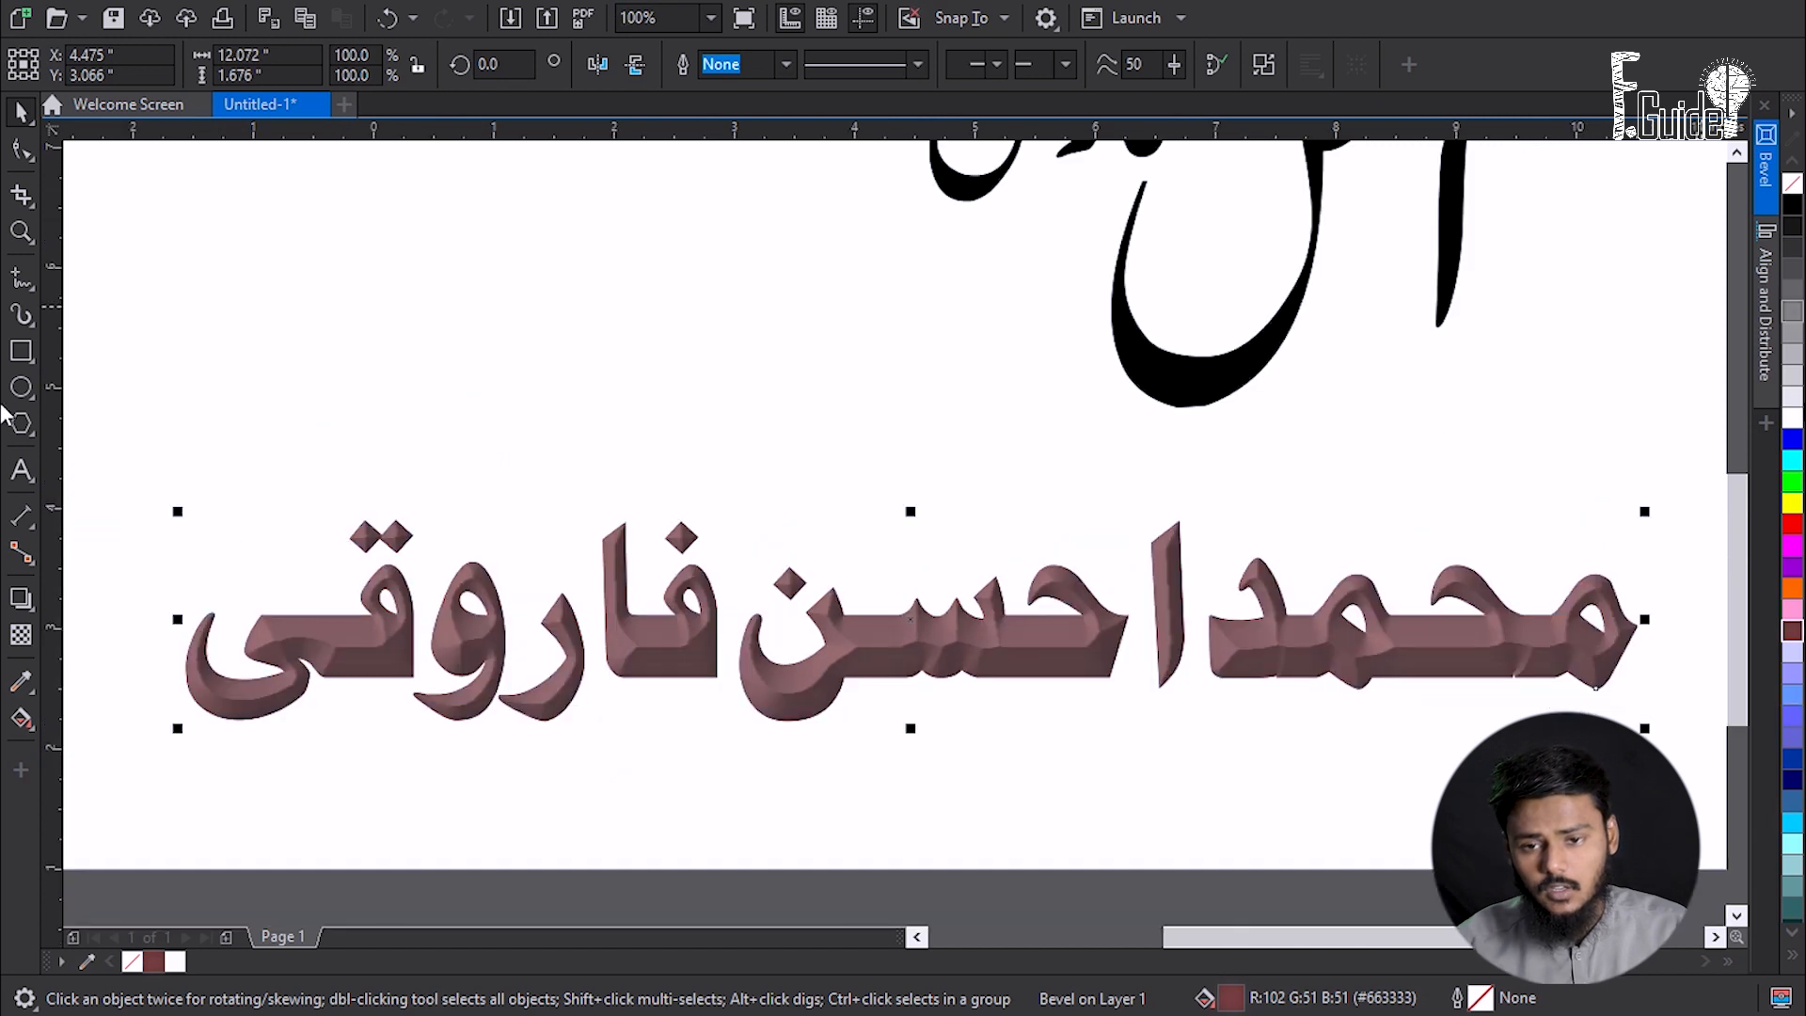
pyautogui.click(1792, 416)
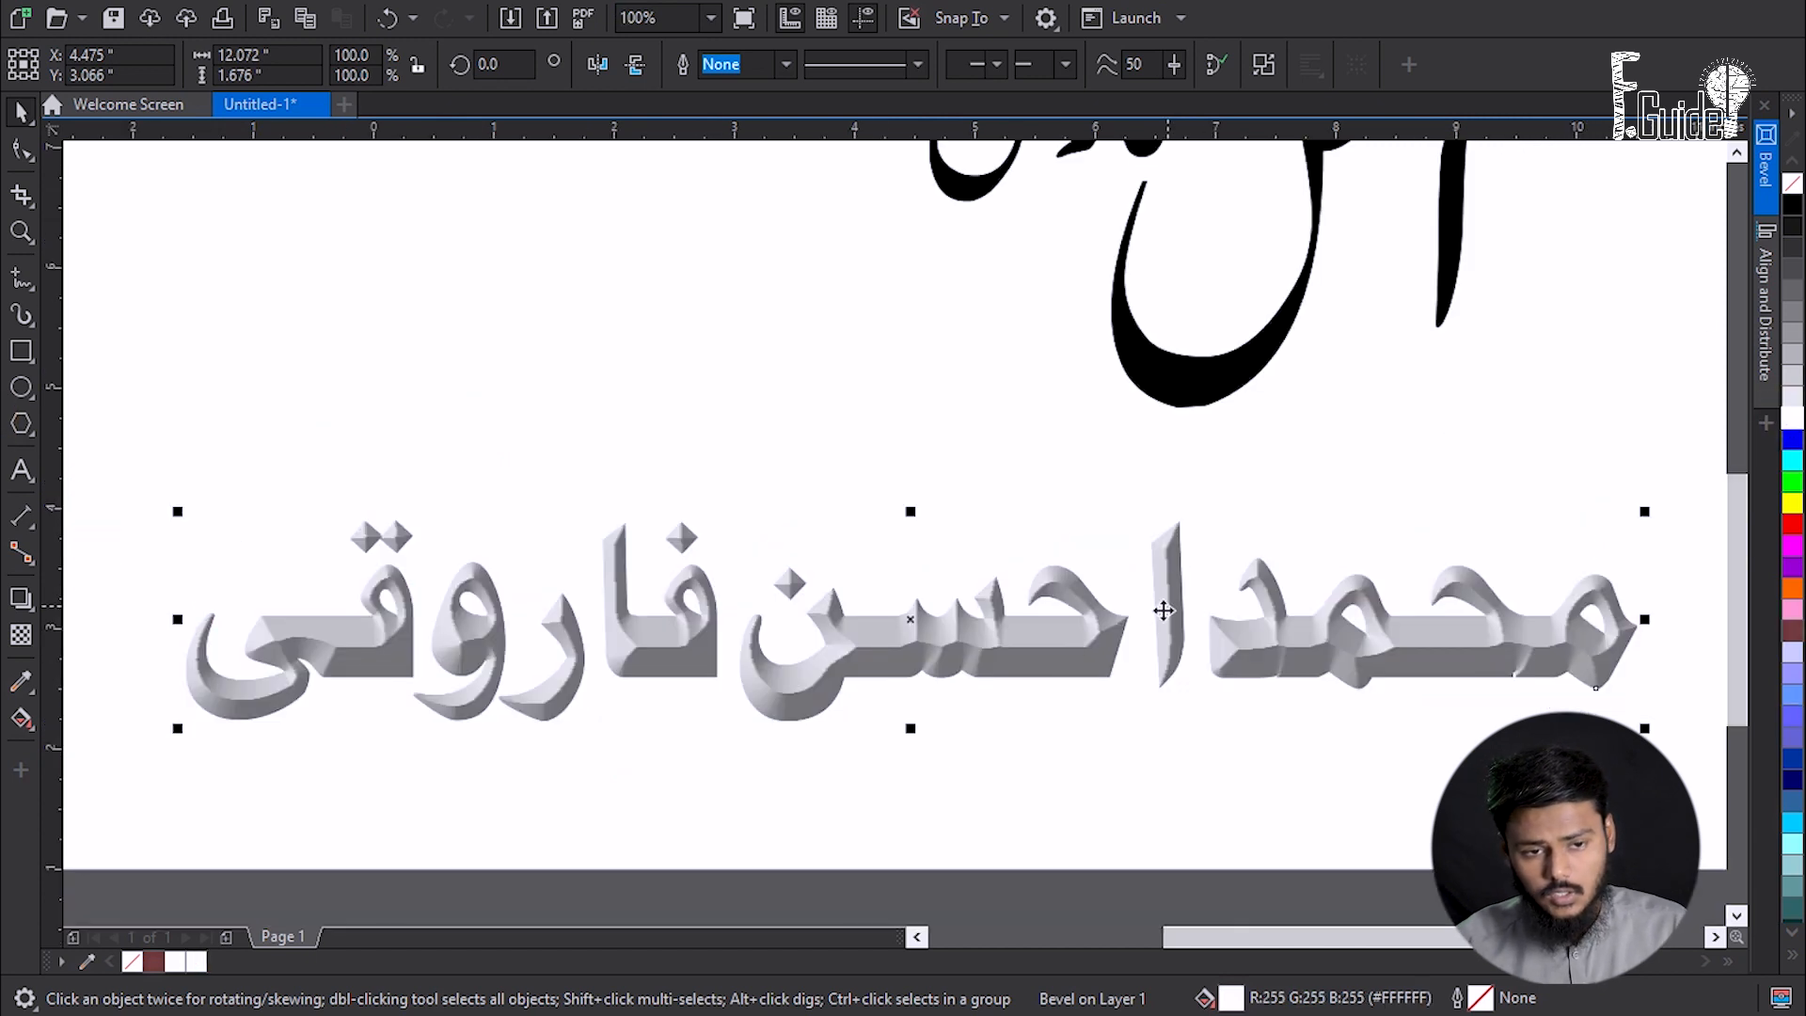
pyautogui.scroll(-1, 1039, 586)
pyautogui.scroll(1, 1103, 698)
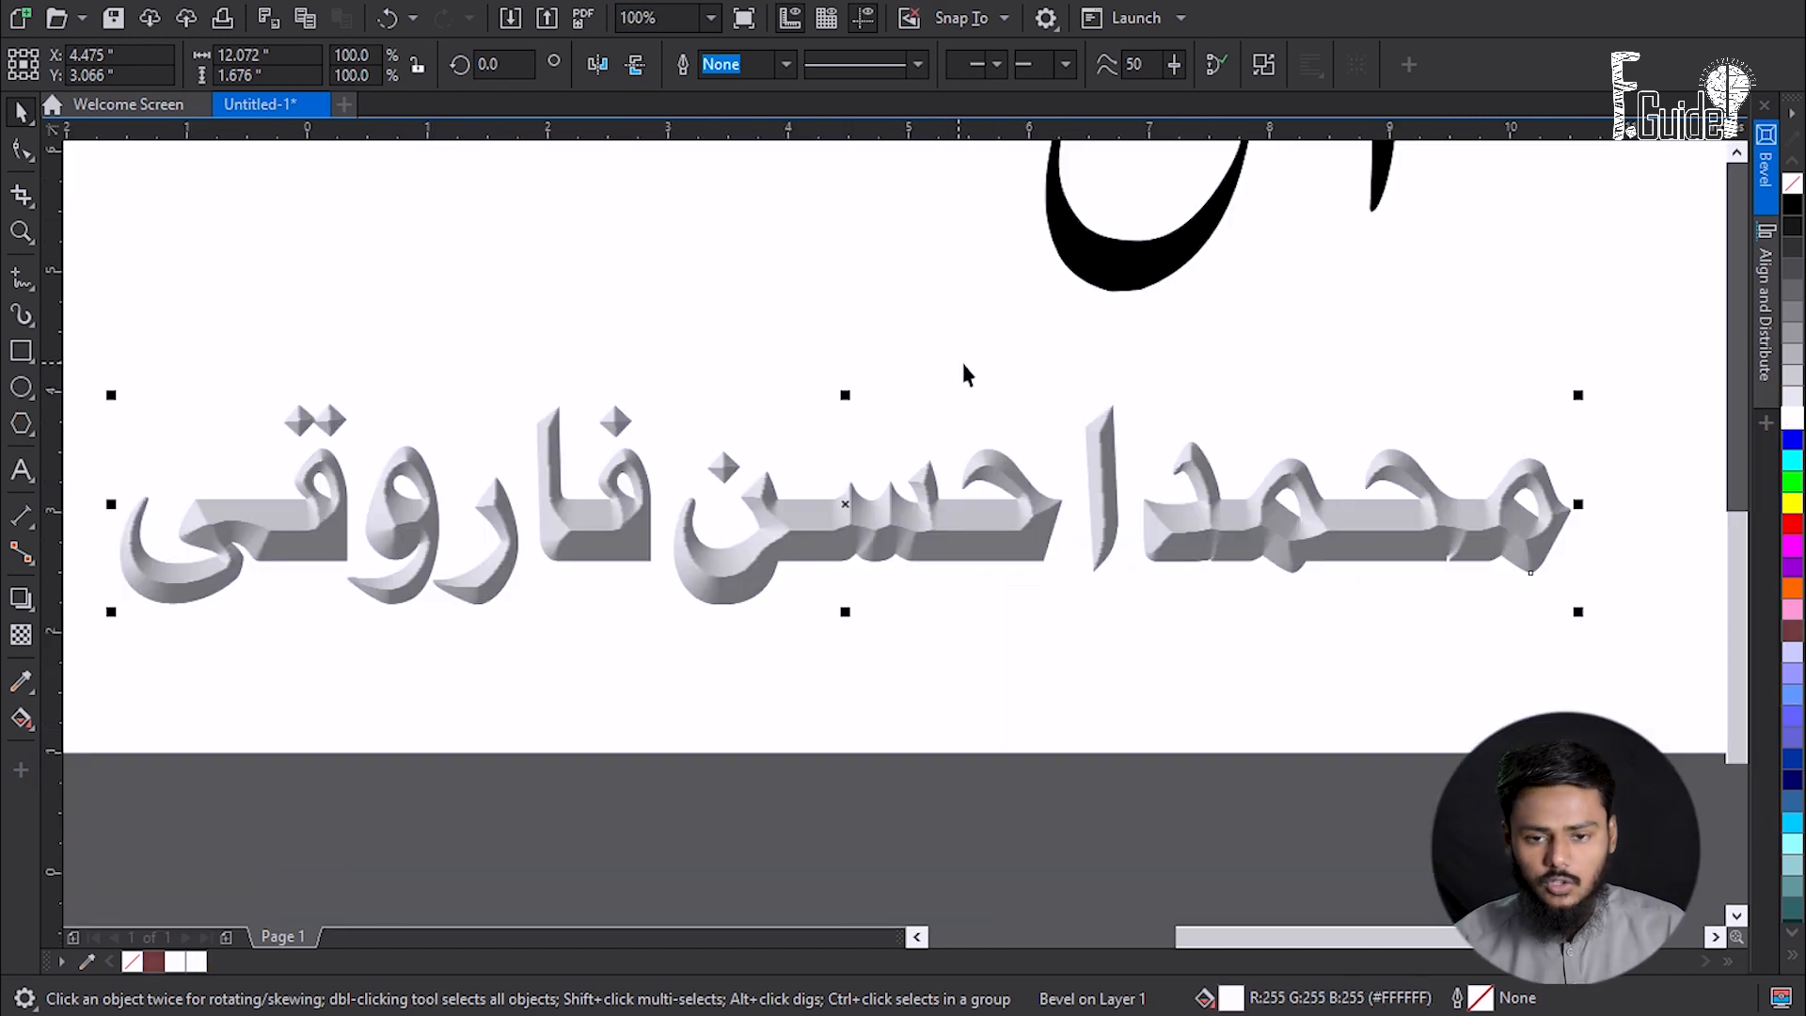
pyautogui.scroll(-2, 1046, 409)
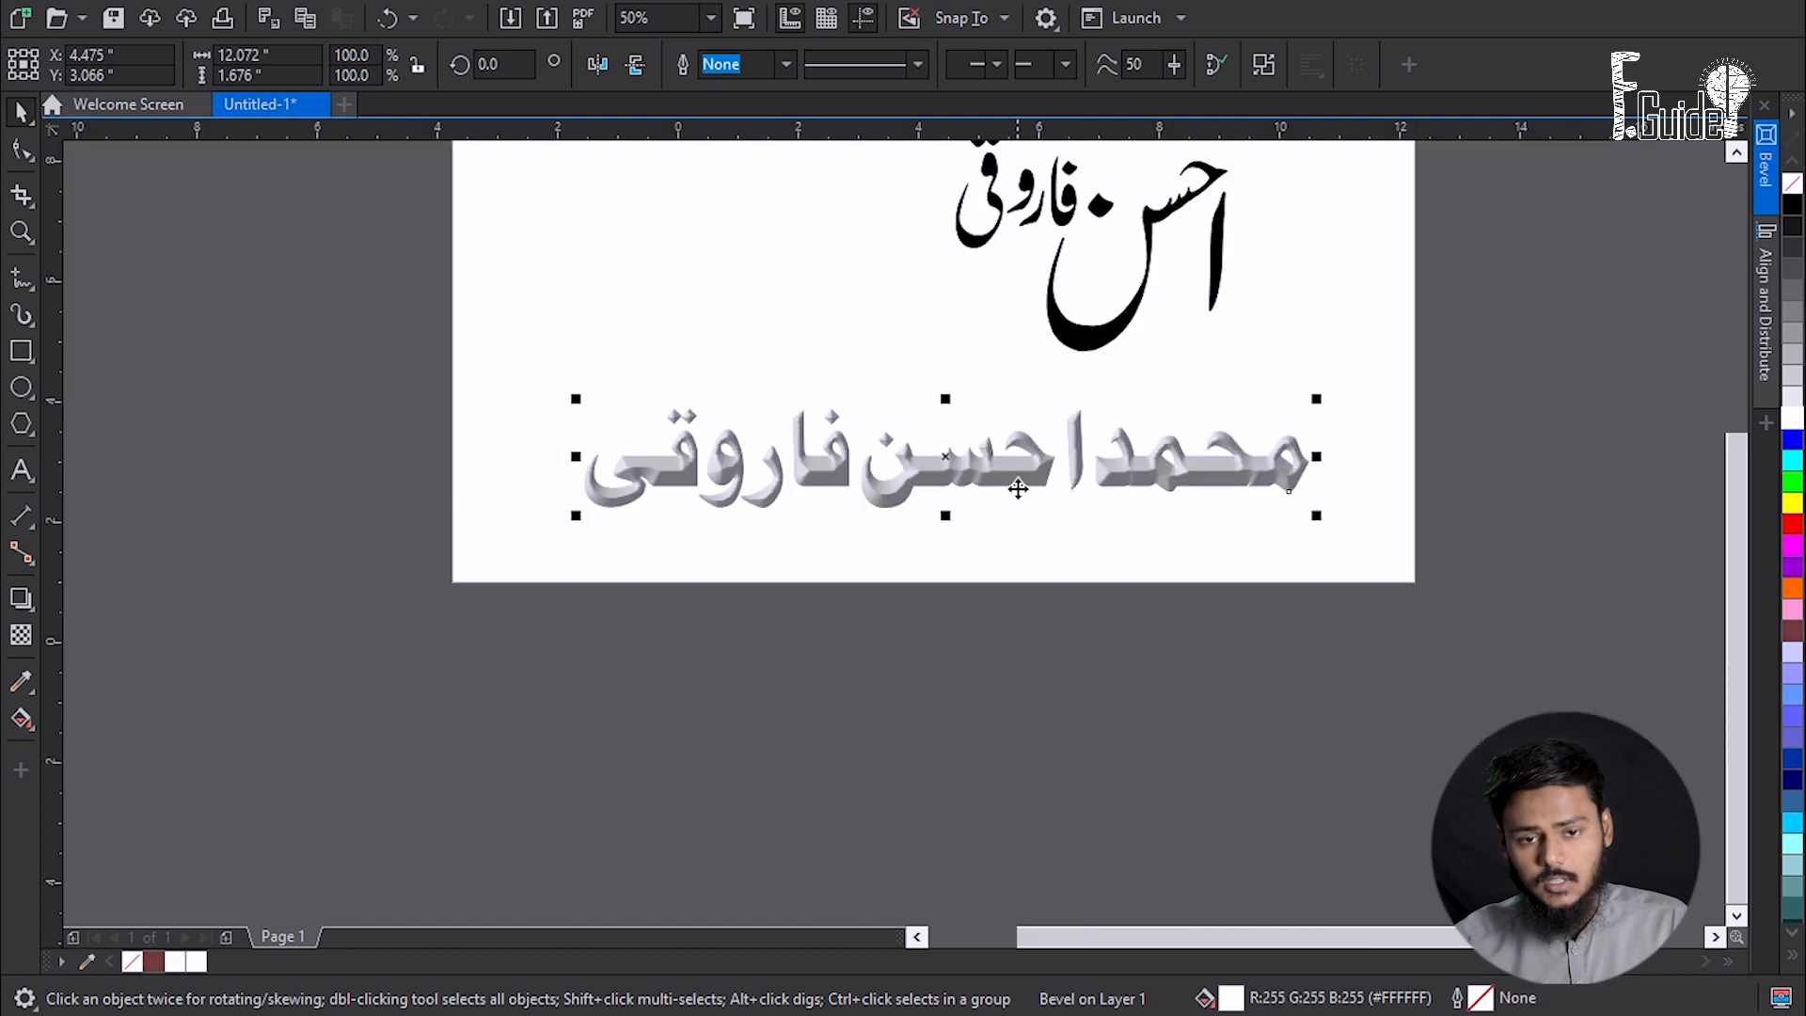
pyautogui.moveTo(1127, 274); pyautogui.dragTo(1131, 421)
pyautogui.click(1111, 480)
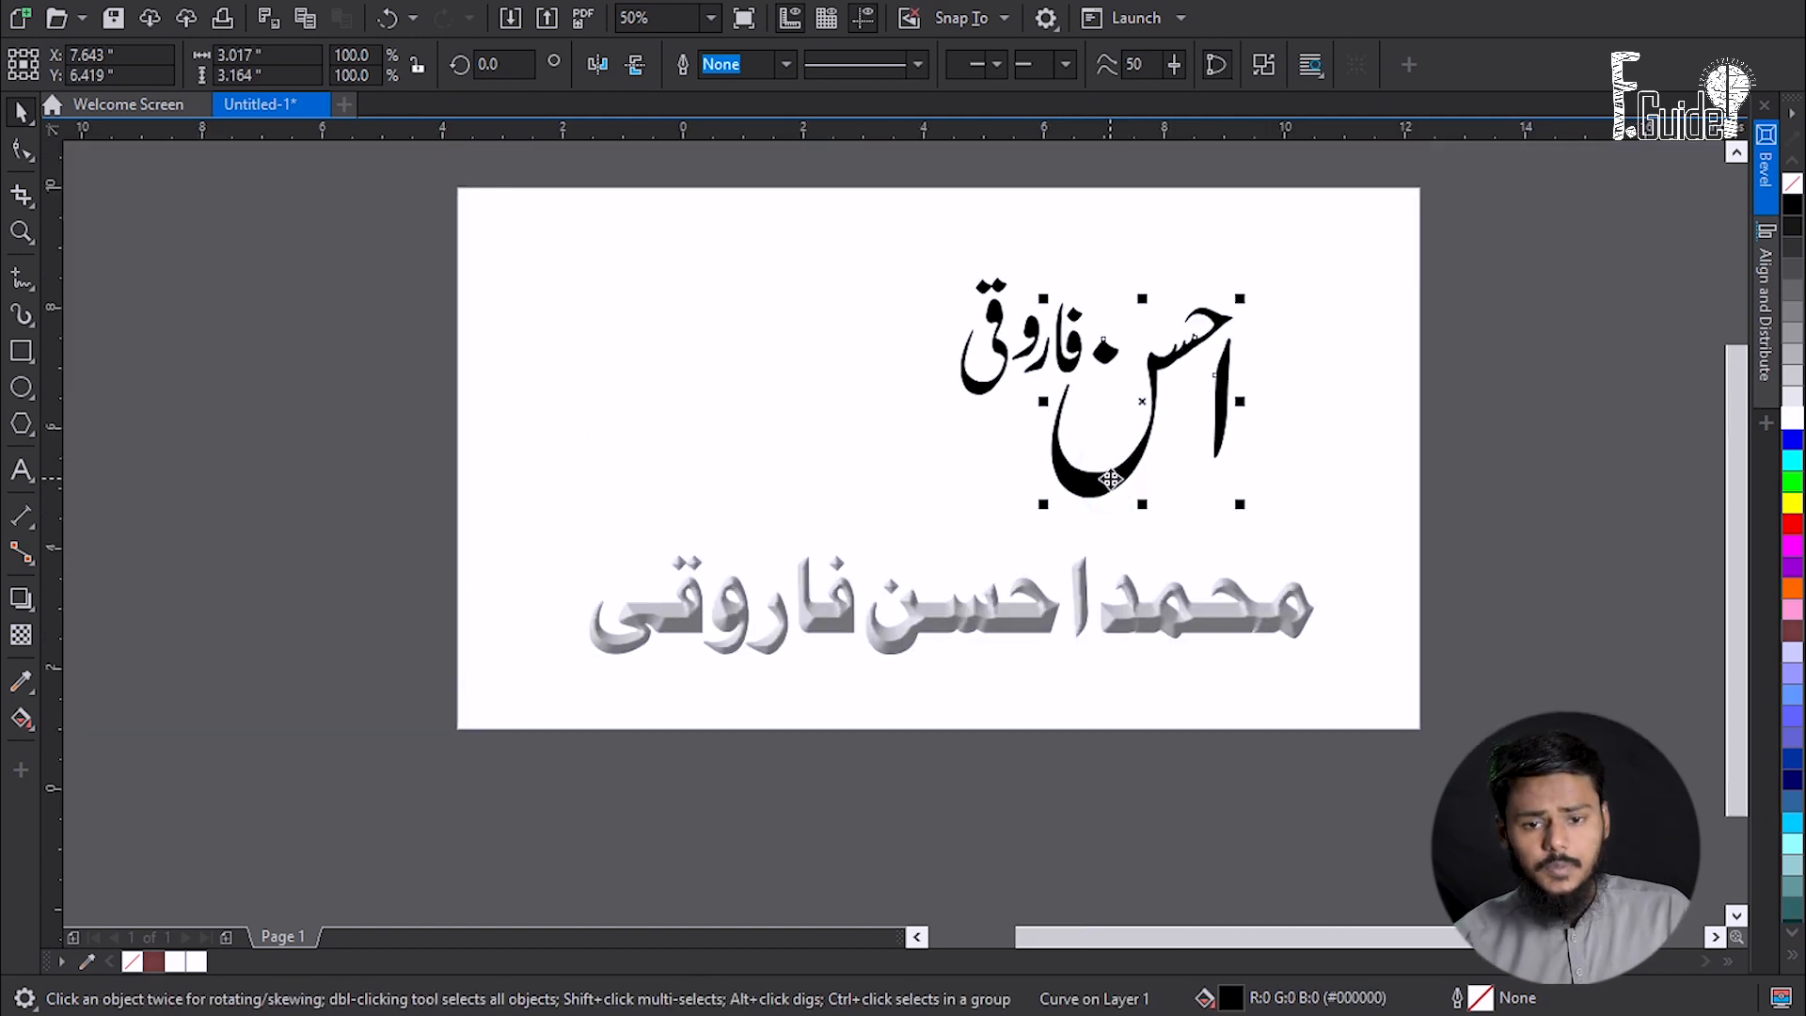